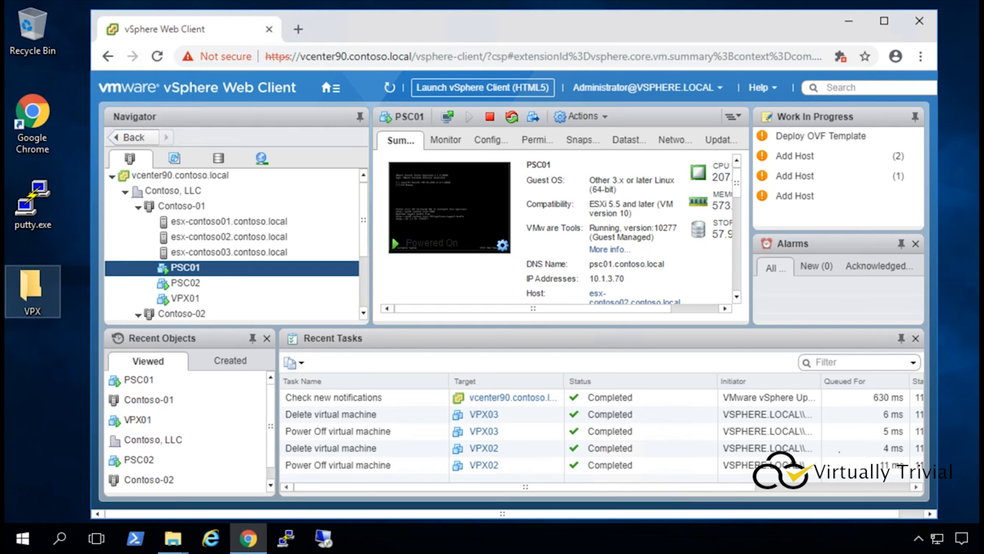
Select PSC02 in the Navigator and review its summary: powered on at 10.1.3.71, VMware Tools running.
{"action": "left_click", "coordinate": [186, 283]}
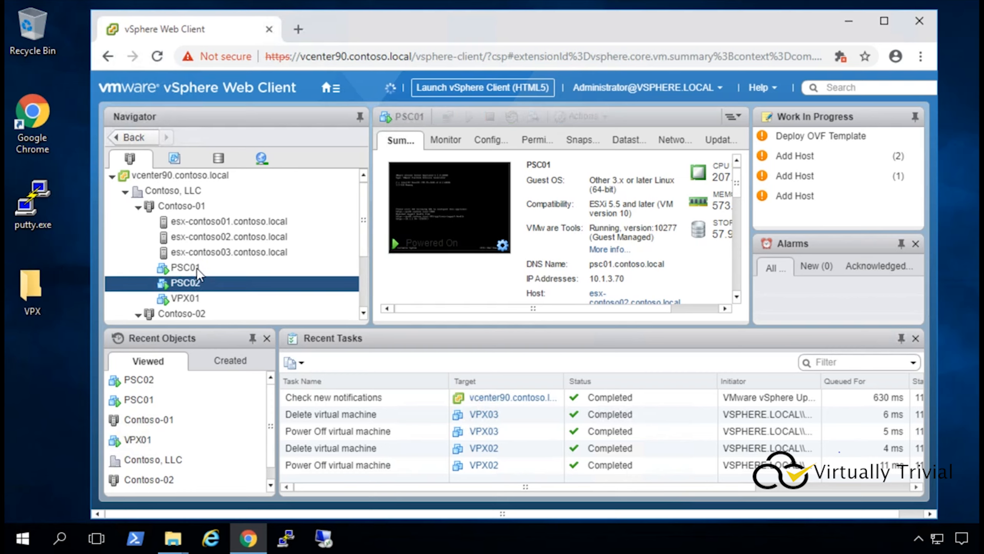
{"action": "left_click", "coordinate": [197, 267]}
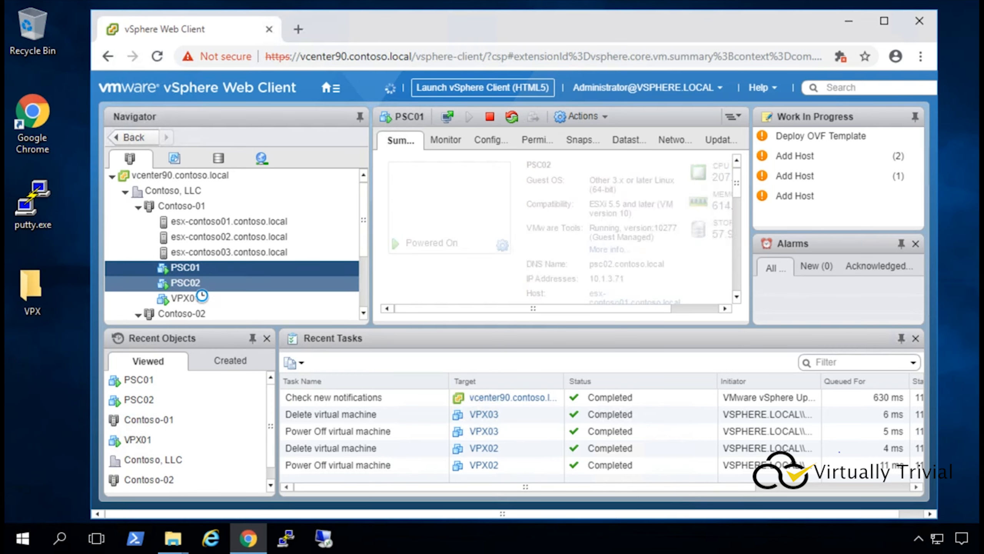
{"action": "left_click", "coordinate": [207, 283]}
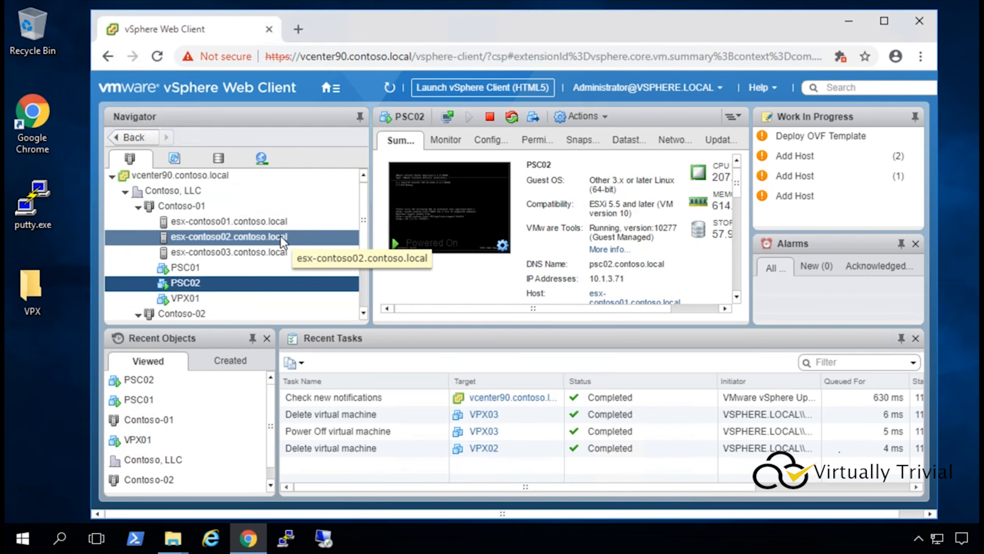
{"action": "scroll", "coordinate": [280, 233], "scroll_direction": "down", "scroll_amount": 1}
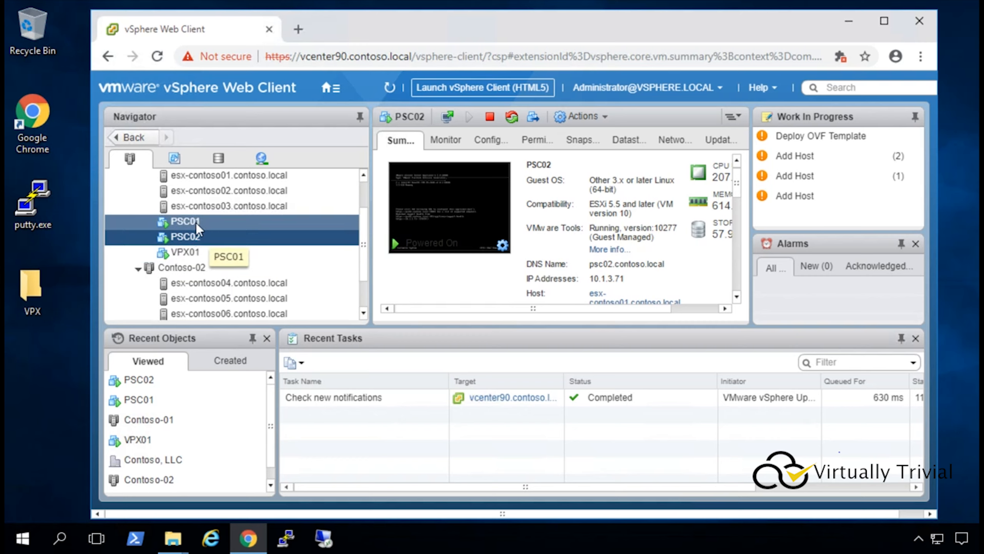
Select VPX01 in the Navigator to see its Solaris 10 summary at 10.1.3.60.
{"action": "scroll", "coordinate": [196, 223], "scroll_direction": "up", "scroll_amount": 1}
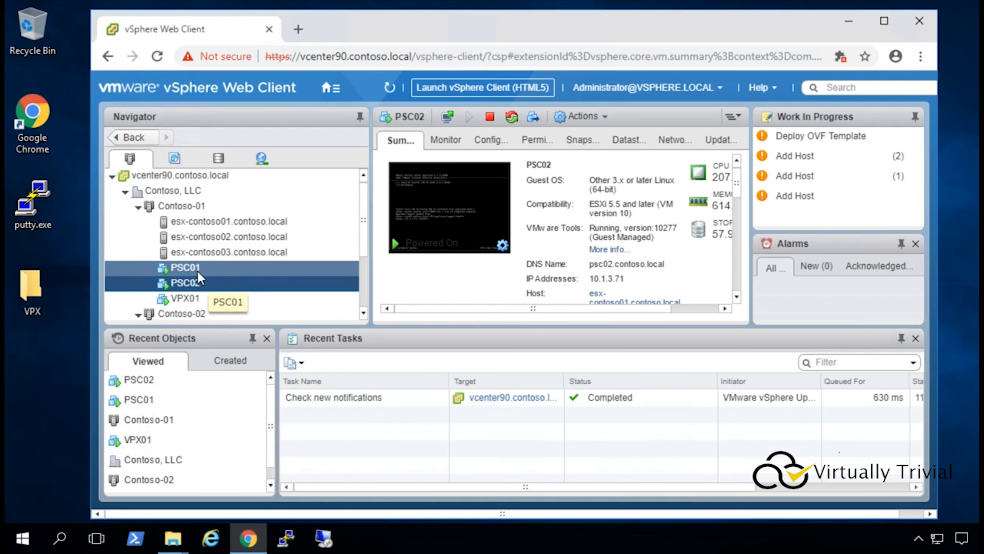
{"action": "scroll", "coordinate": [197, 270], "scroll_direction": "down", "scroll_amount": 2}
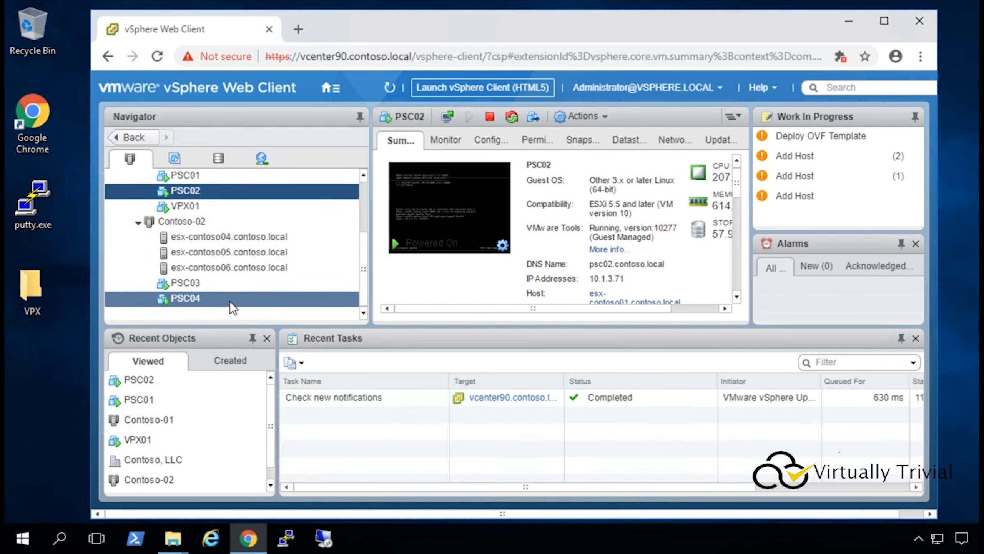
{"action": "left_click", "coordinate": [195, 206]}
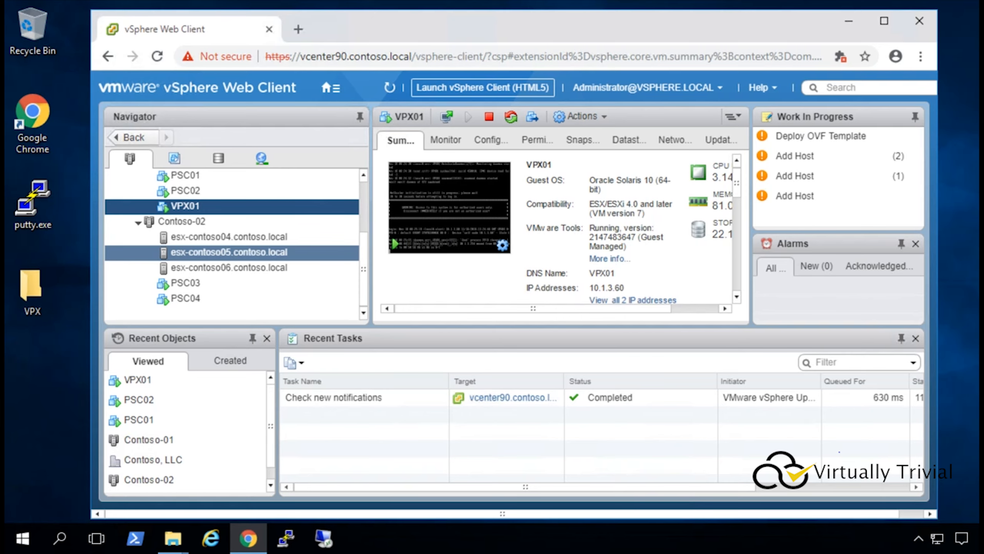
{"action": "double_click", "coordinate": [31, 287]}
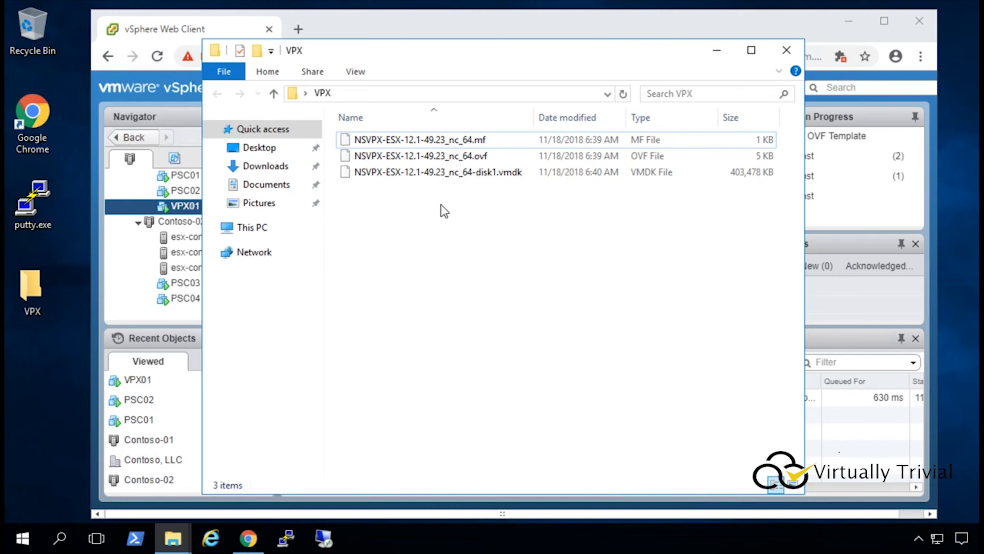
{"action": "left_click", "coordinate": [717, 51]}
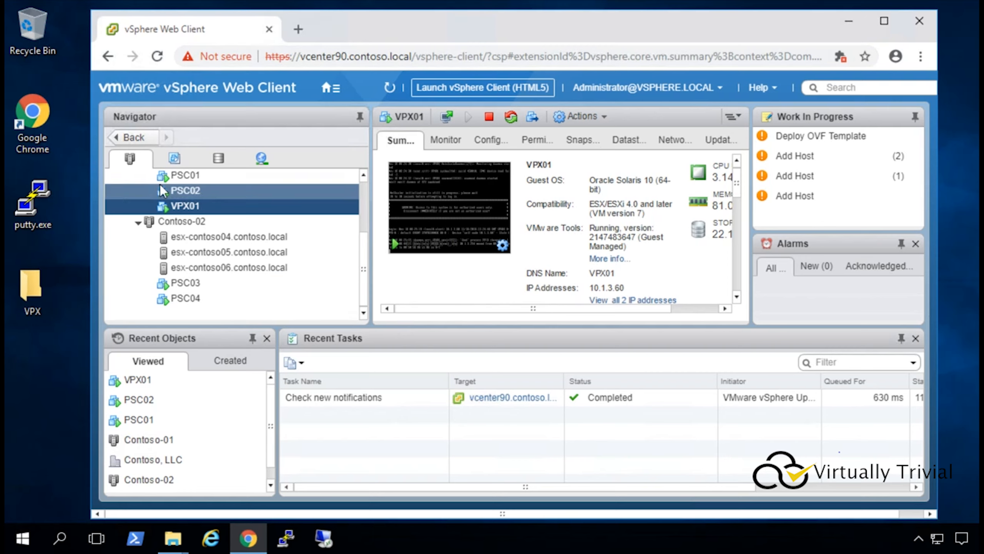
Deploy an OVF template on Contoso-02 from the three local NSVPX-ESX-12.1-49.23 files.
{"action": "left_click", "coordinate": [194, 223]}
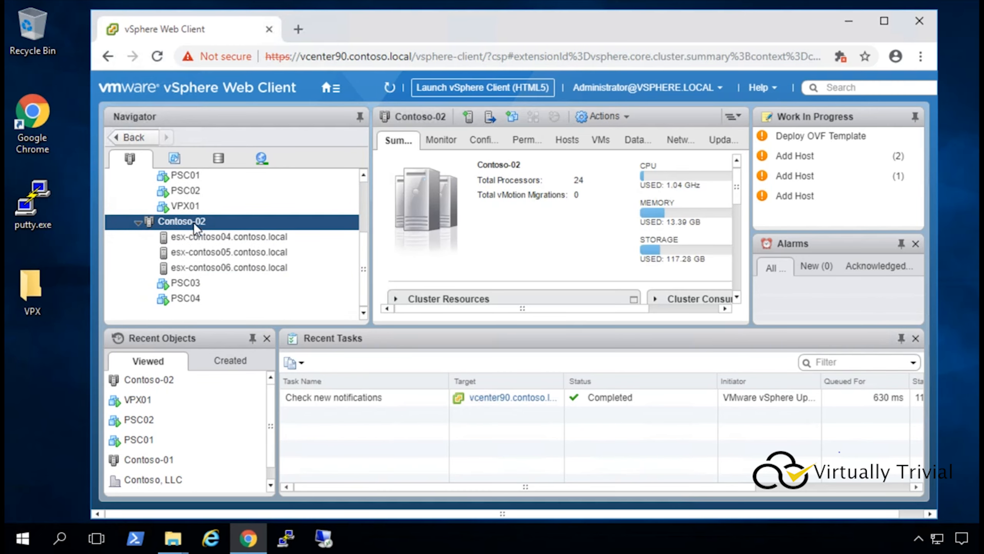
{"action": "right_click", "coordinate": [194, 222]}
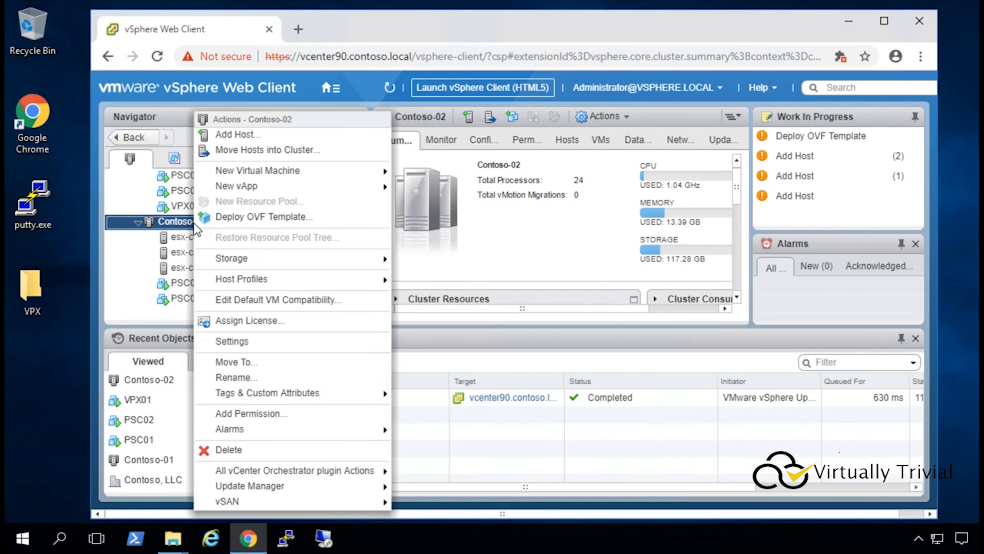
{"action": "left_click", "coordinate": [238, 218]}
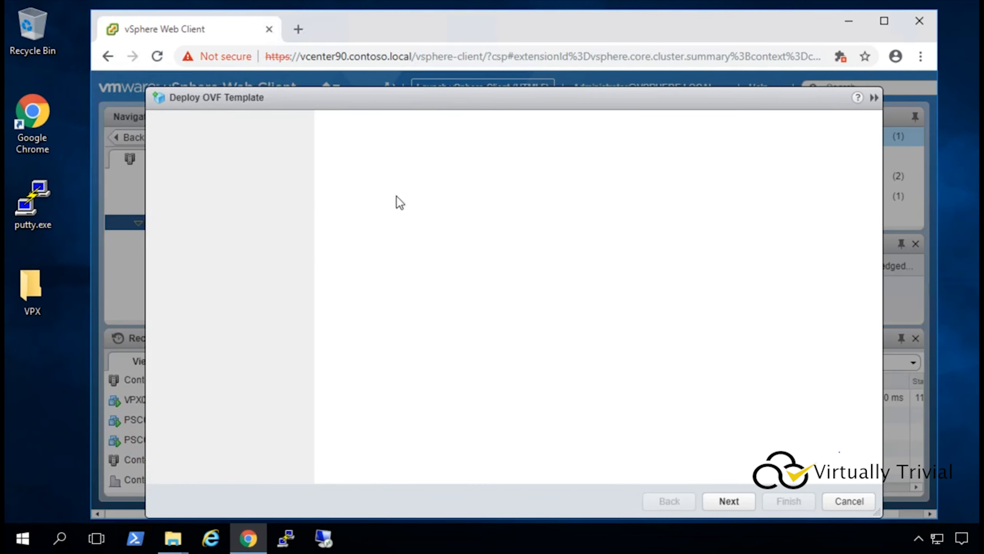
{"action": "left_click", "coordinate": [364, 262]}
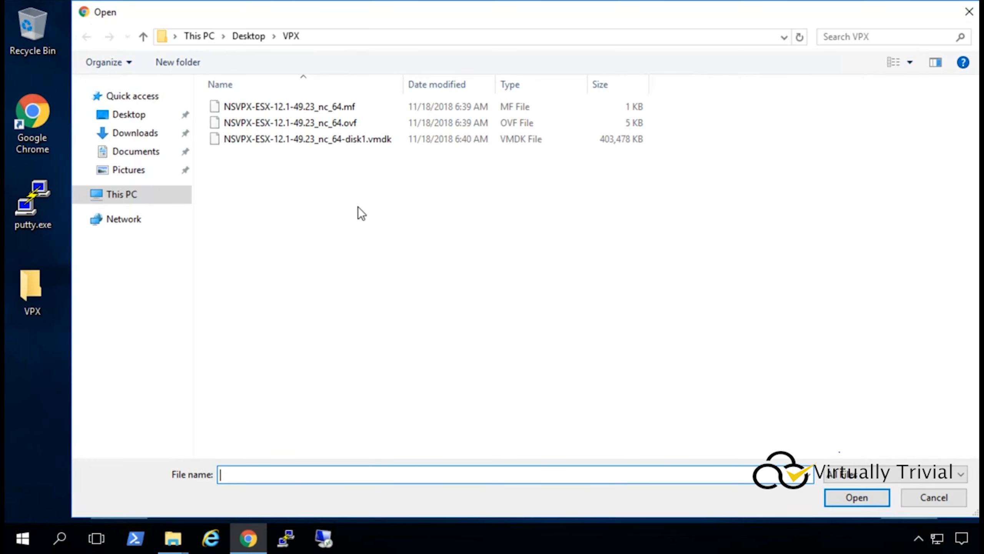
{"action": "left_click_drag", "start_coordinate": [358, 206], "coordinate": [214, 7]}
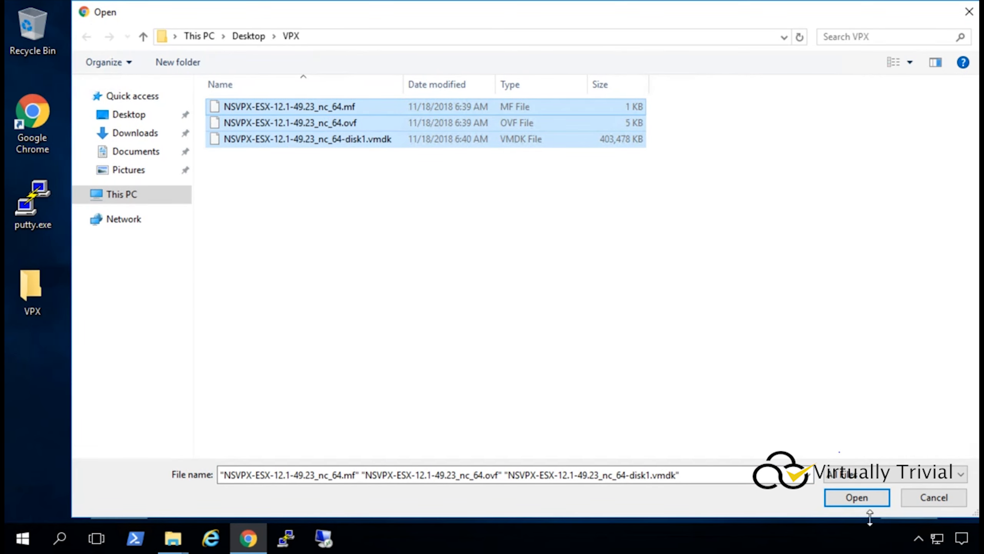
{"action": "left_click", "coordinate": [856, 500]}
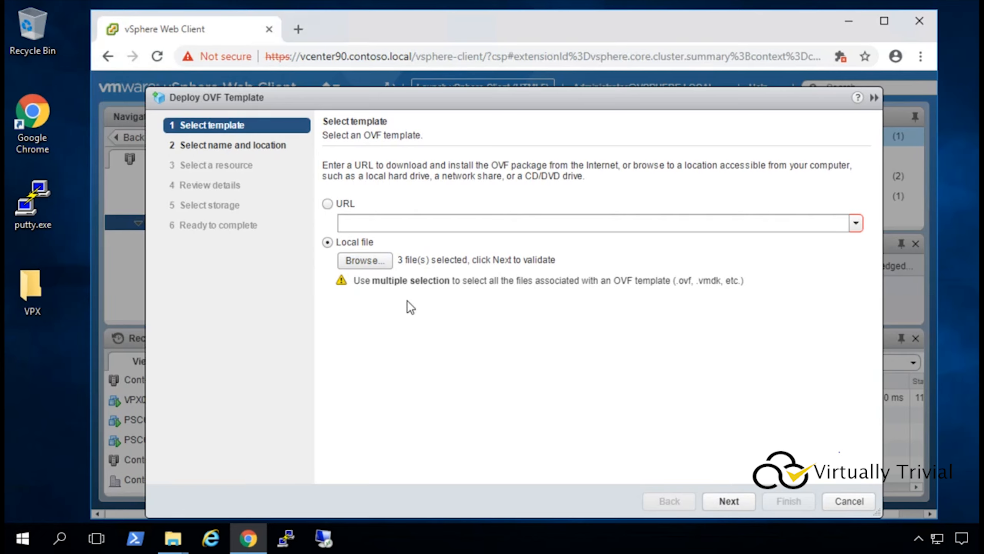
Name the new virtual machine VPX02.
{"action": "left_click", "coordinate": [742, 502]}
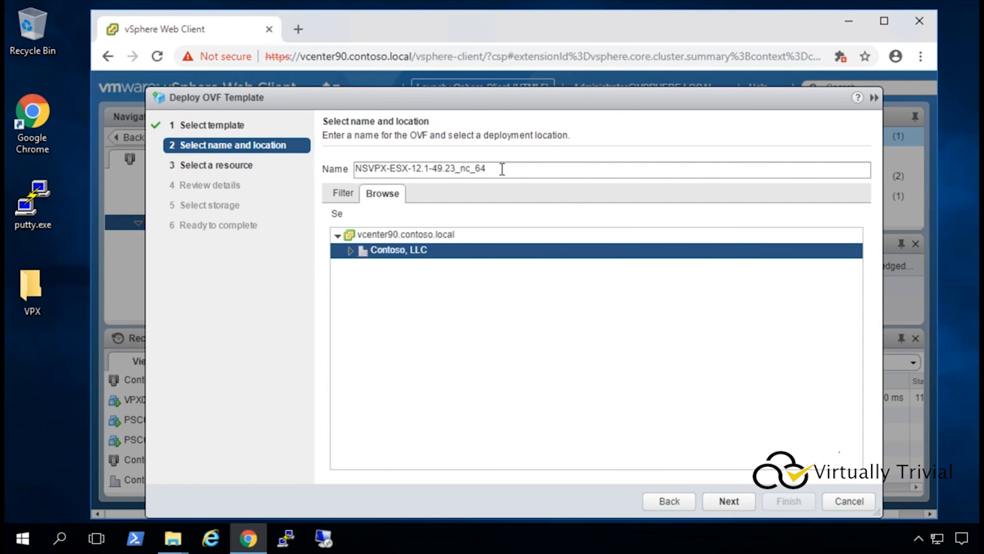
{"action": "left_click", "coordinate": [501, 167]}
{"action": "key", "text": "ctrl+a"}
{"action": "type", "text": "VPX02"}
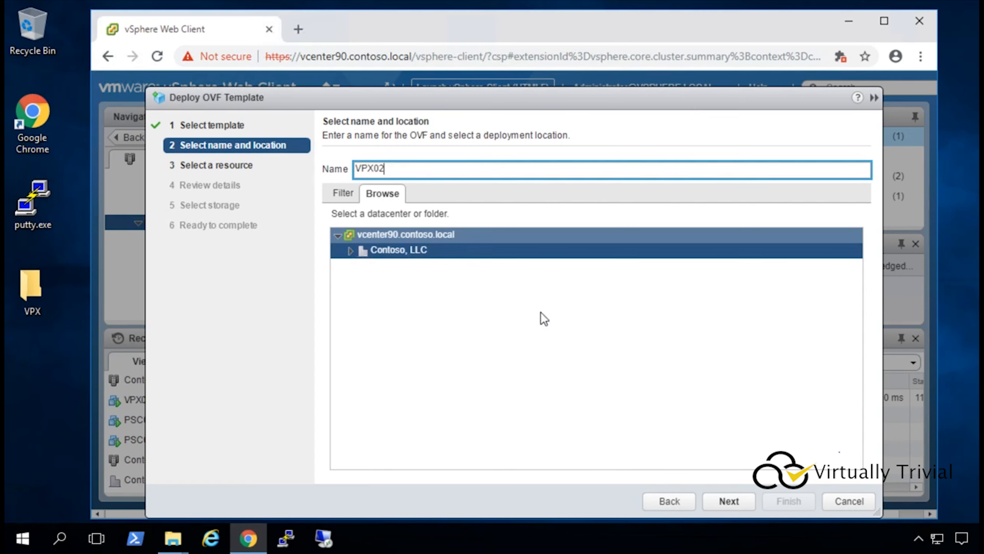
{"action": "left_click", "coordinate": [723, 500]}
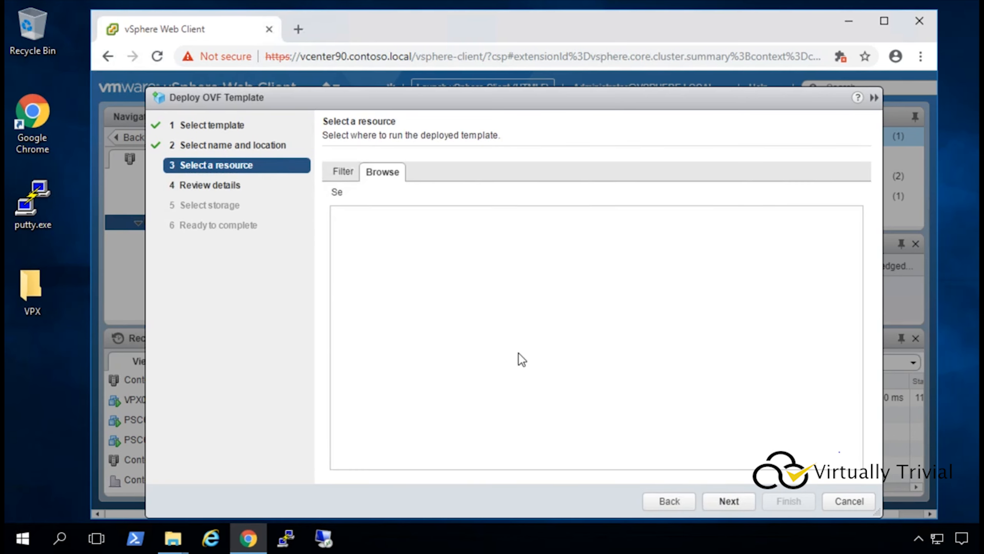
Place VPX02 on host esx-contoso05.contoso.local in Contoso-02.
{"action": "left_click", "coordinate": [352, 244]}
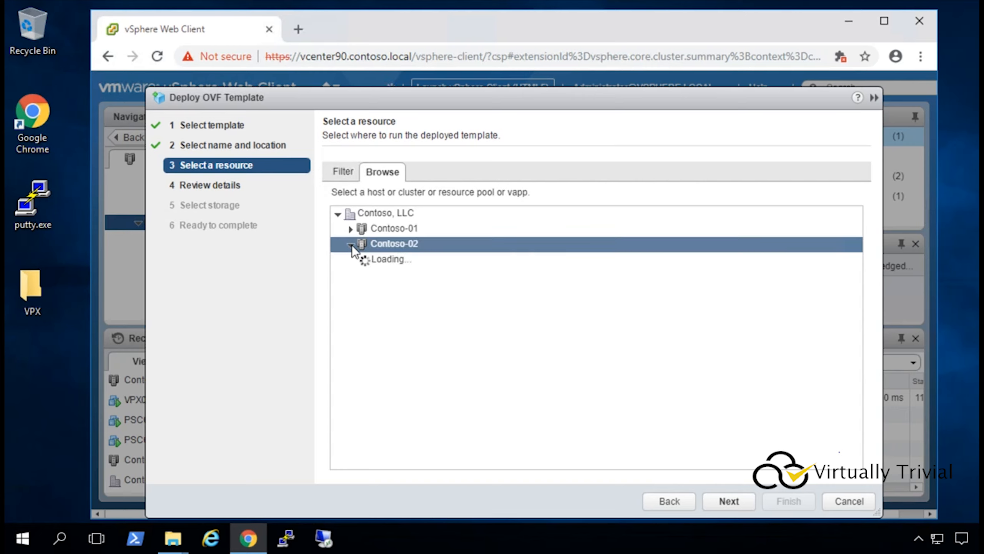
{"action": "left_click", "coordinate": [416, 273]}
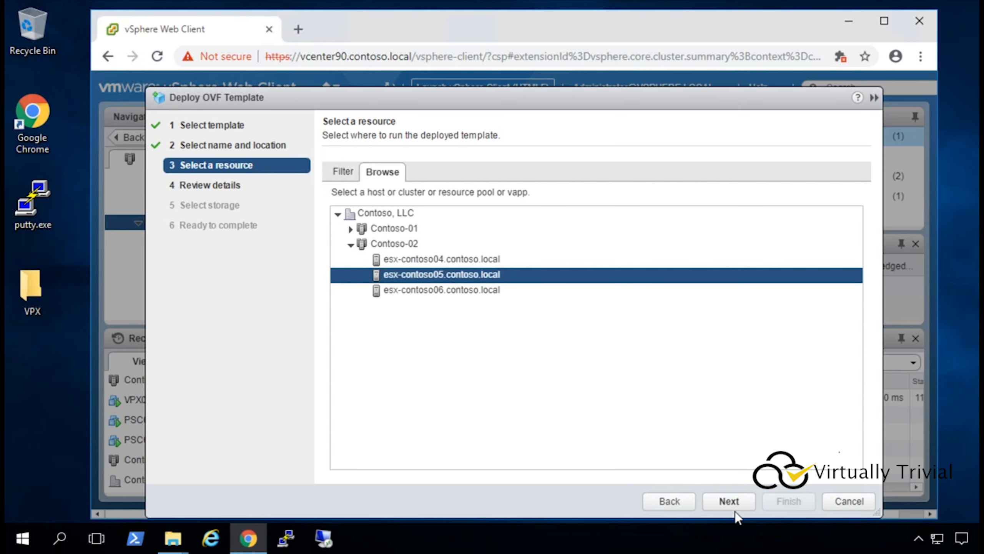
{"action": "left_click", "coordinate": [728, 501]}
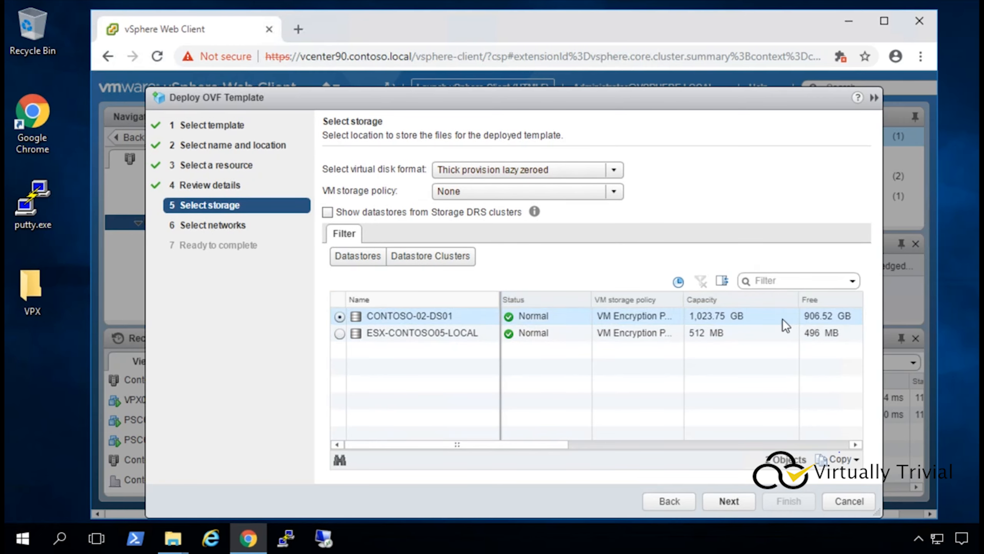
Keep datastore CONTOSO-02-DS01 and network VLAN_4, then finish deploying VPX02.
{"action": "left_click", "coordinate": [724, 504]}
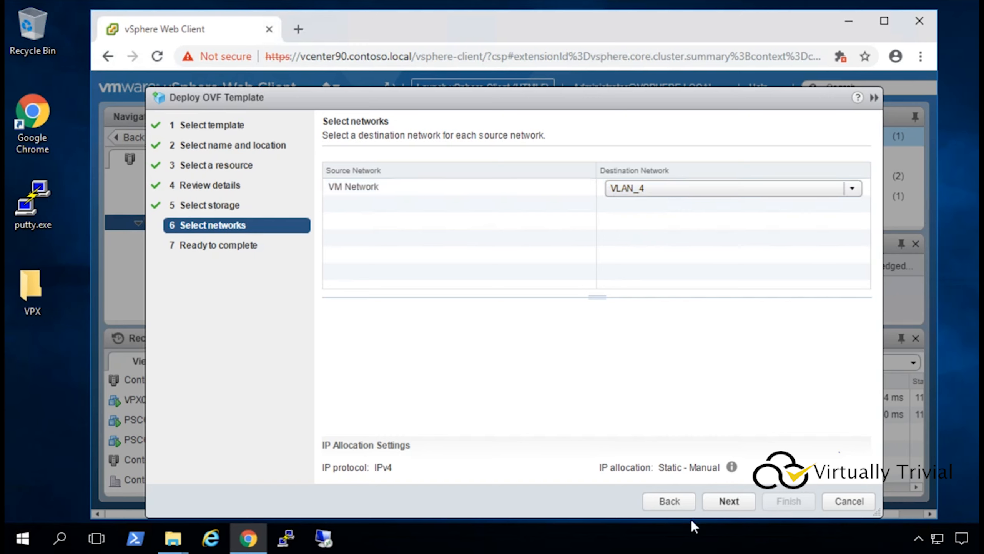
{"action": "left_click", "coordinate": [733, 500]}
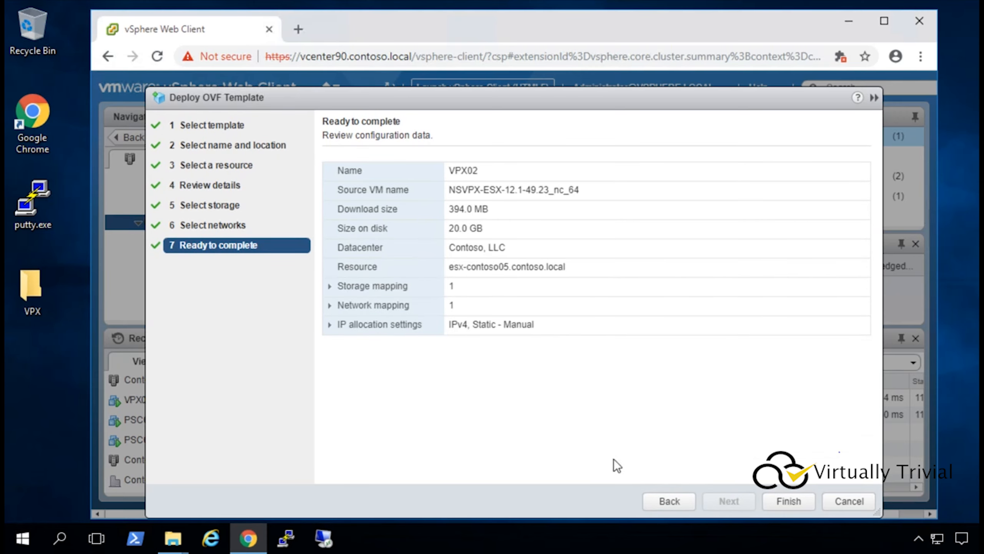
{"action": "left_click", "coordinate": [802, 500]}
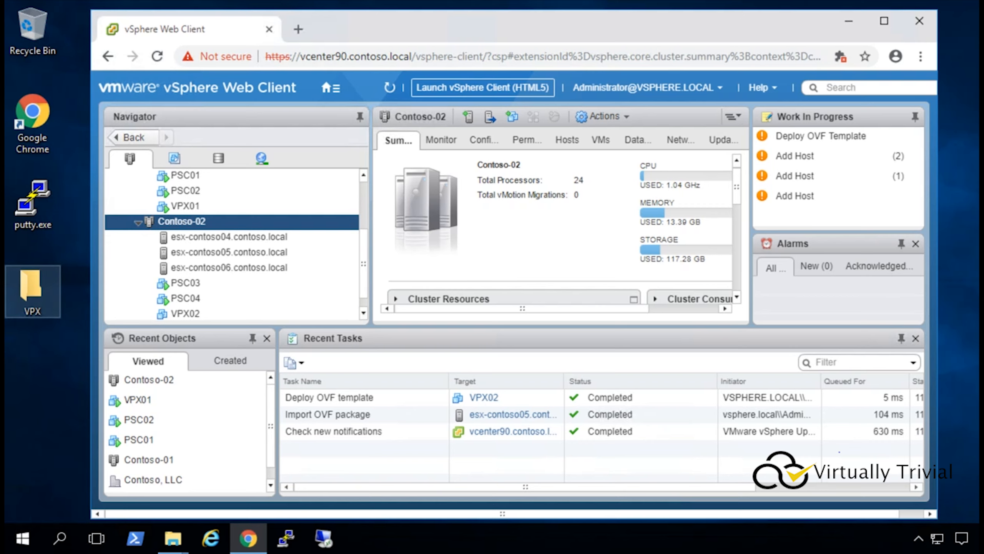
Power on VPX02 and bring up its console launch options.
{"action": "left_click", "coordinate": [197, 313]}
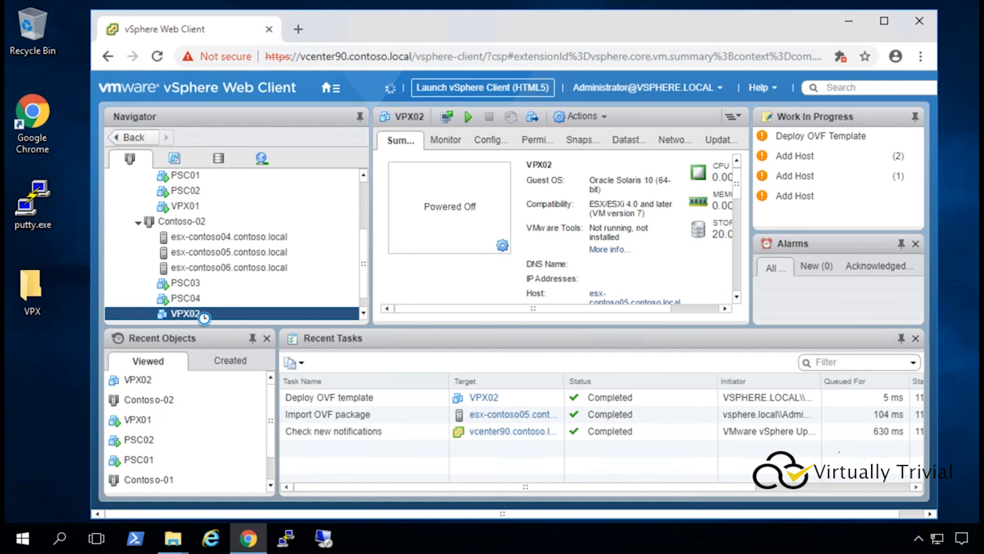
{"action": "right_click", "coordinate": [204, 317]}
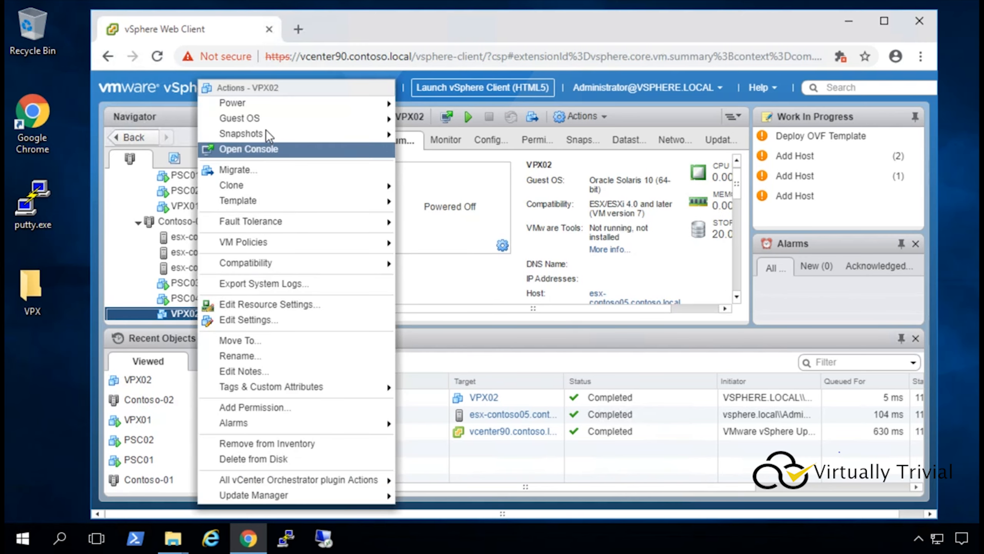
{"action": "mouse_move", "coordinate": [267, 104]}
{"action": "left_click", "coordinate": [426, 102]}
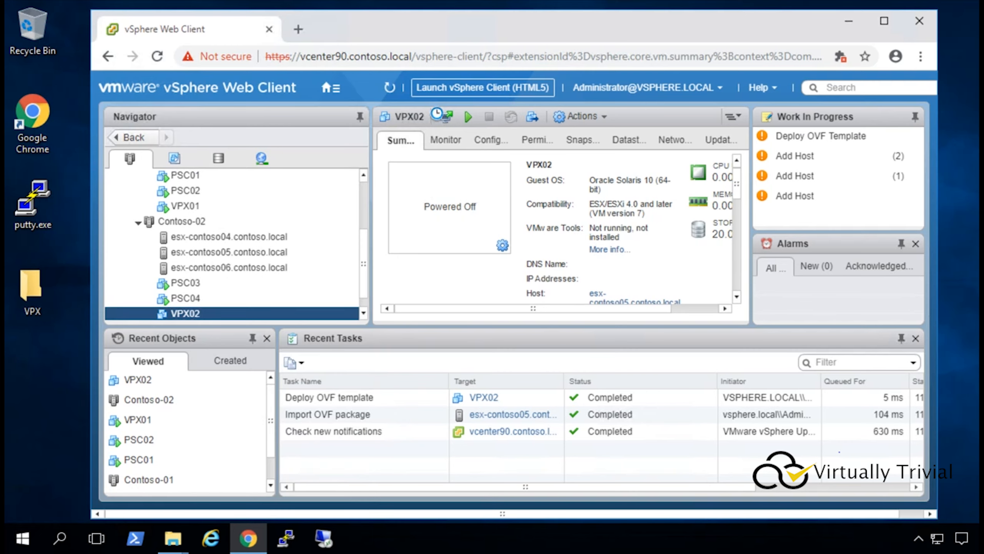
{"action": "left_click", "coordinate": [502, 246]}
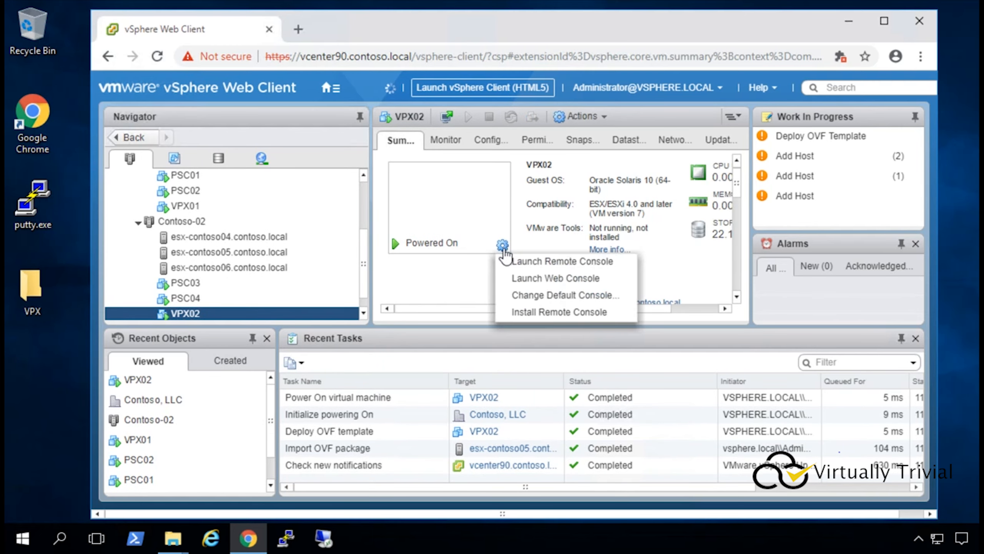
Launch VPX02's remote console, trusting the host certificate, until the IPv4 address prompt.
{"action": "left_click", "coordinate": [531, 261]}
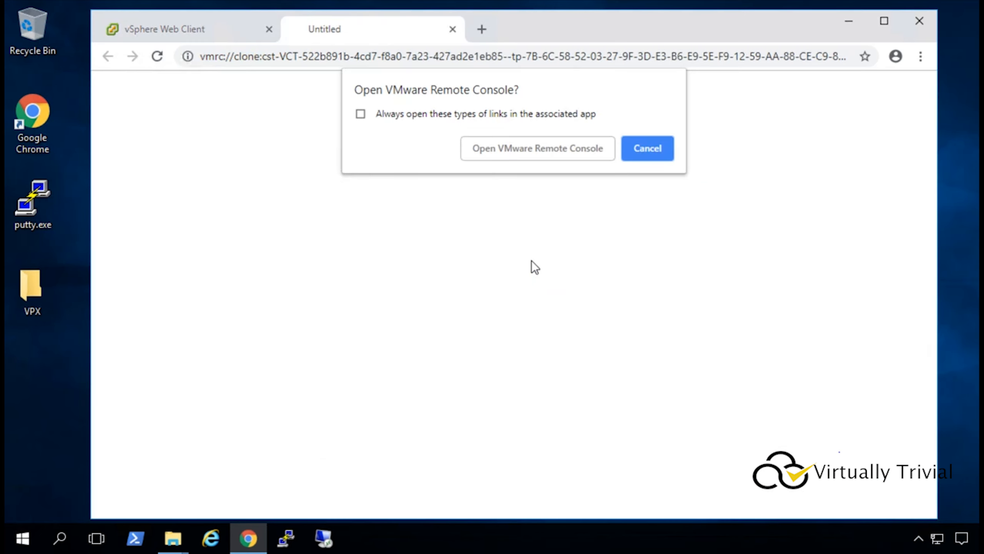
{"action": "left_click", "coordinate": [434, 109]}
{"action": "left_click", "coordinate": [491, 141]}
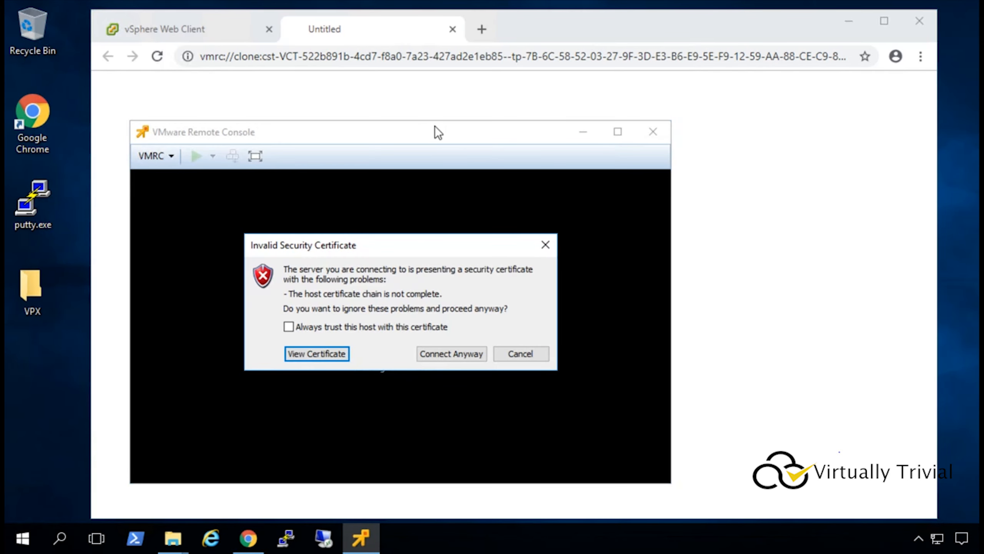
{"action": "left_click", "coordinate": [288, 327]}
{"action": "left_click", "coordinate": [432, 353]}
{"action": "left_click", "coordinate": [452, 29]}
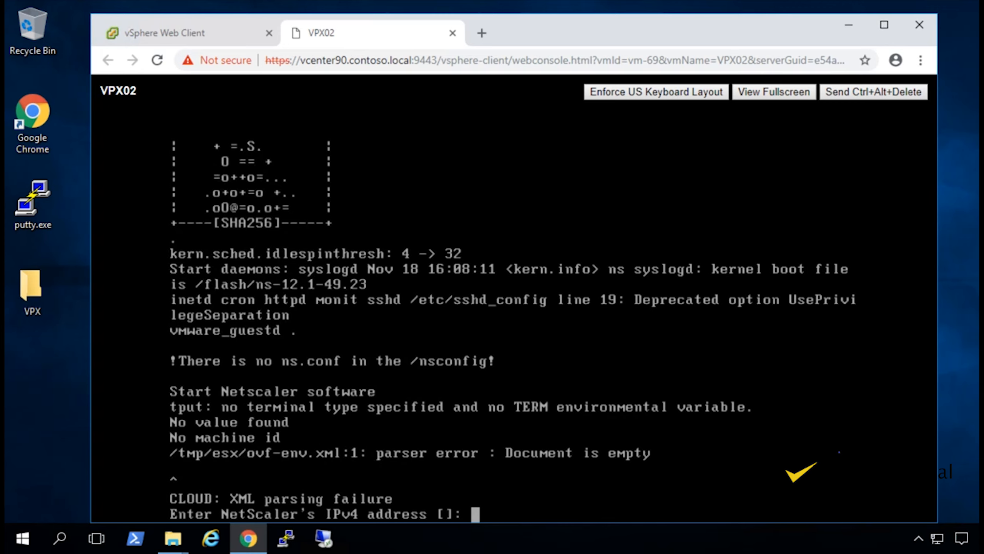
Give VPX02 IP 10.1.4.60, netmask 255.255.255.0, gateway 10.1.4.1, then save and quit.
{"action": "type", "text": "10.1.4."}
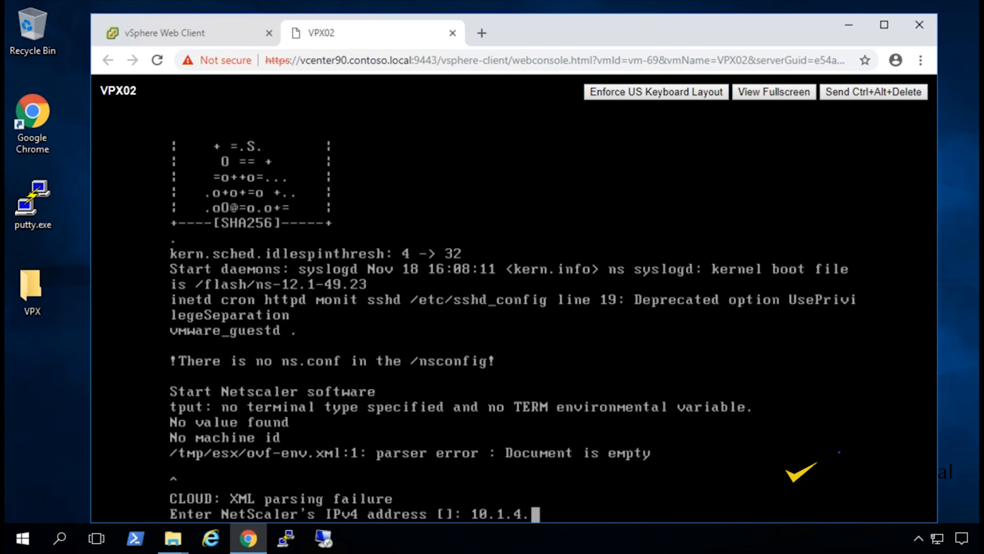
{"action": "type", "text": "60"}
{"action": "key", "text": "Return"}
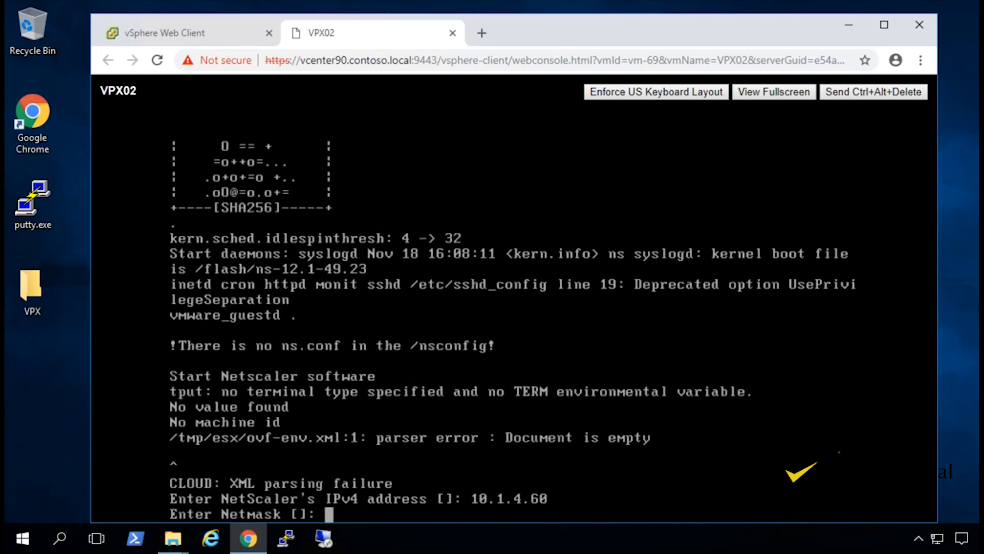
{"action": "type", "text": "255.255."}
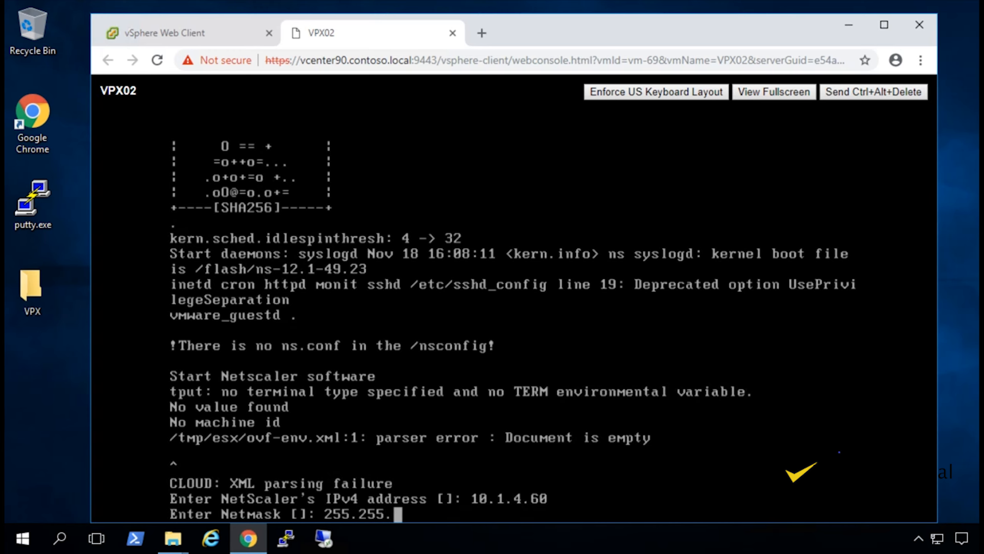
{"action": "type", "text": "255.0"}
{"action": "key", "text": "Return"}
{"action": "type", "text": "10"}
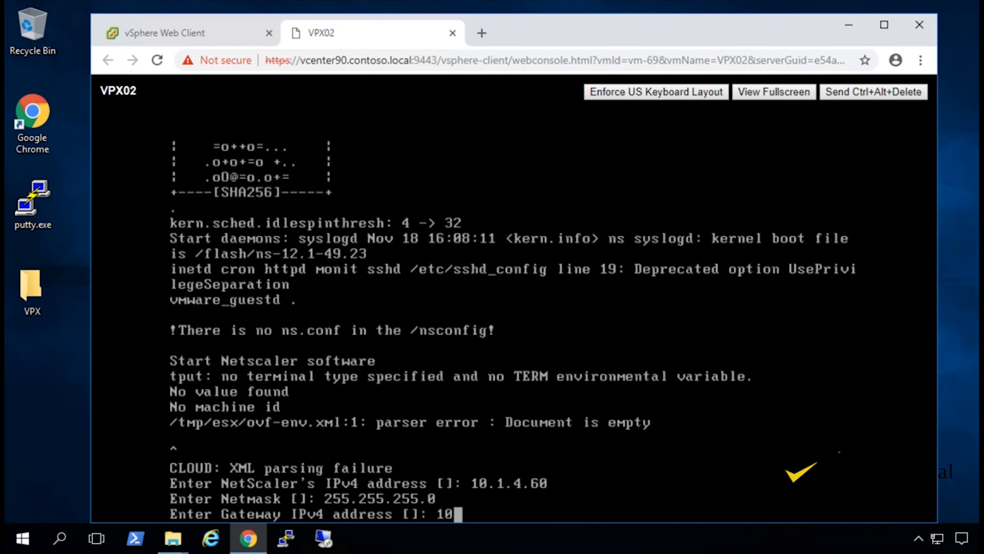
{"action": "type", "text": ".1.4.1"}
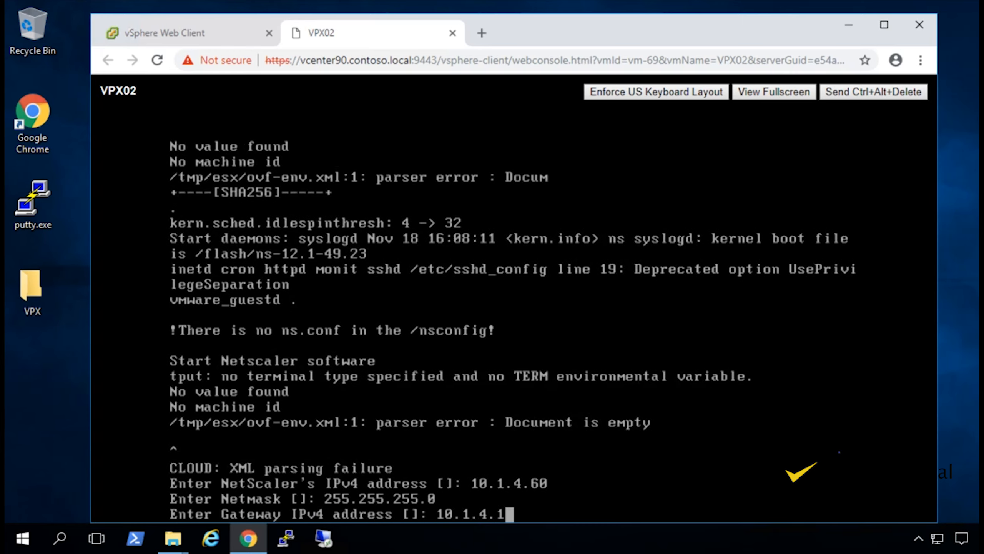
{"action": "key", "text": "Return"}
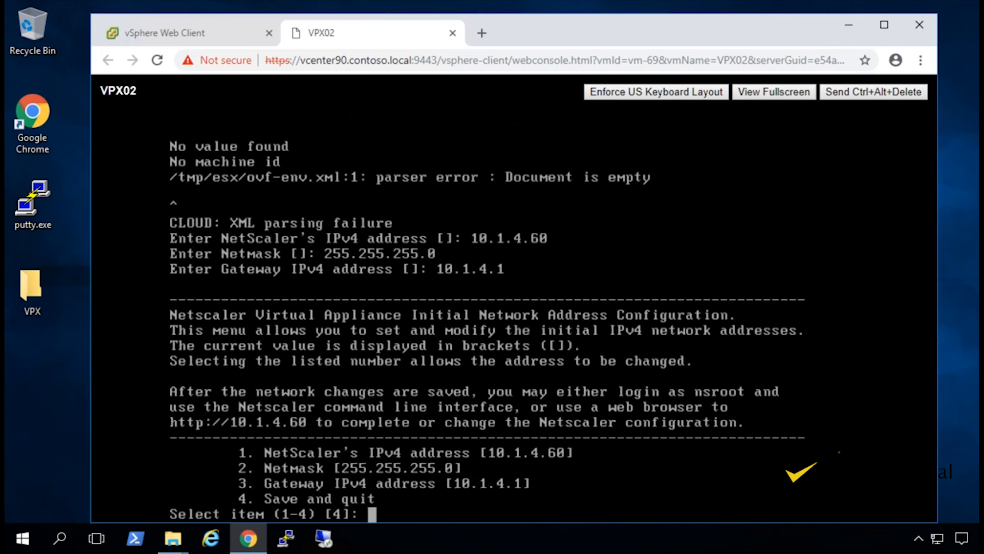
{"action": "type", "text": "4"}
{"action": "key", "text": "Return"}
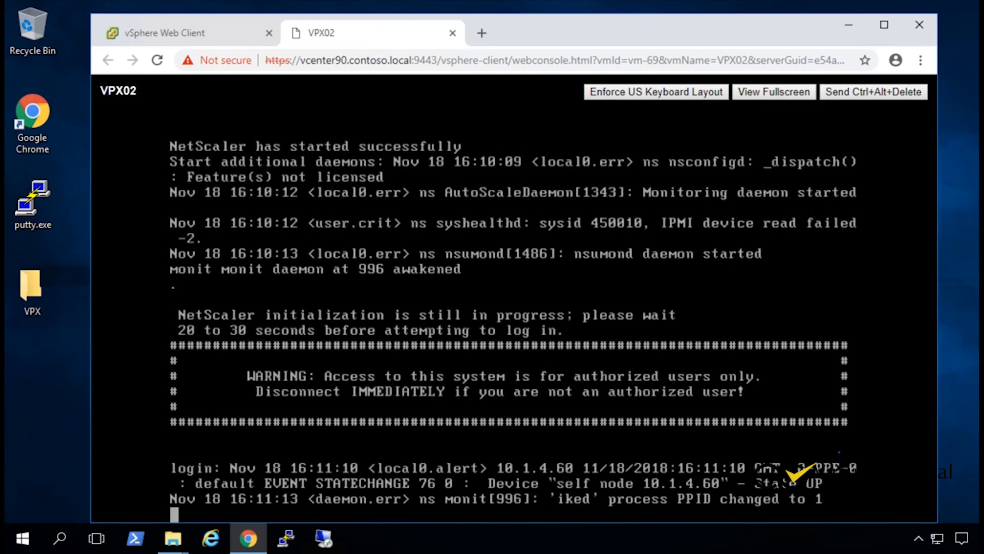
{"action": "left_click", "coordinate": [482, 34]}
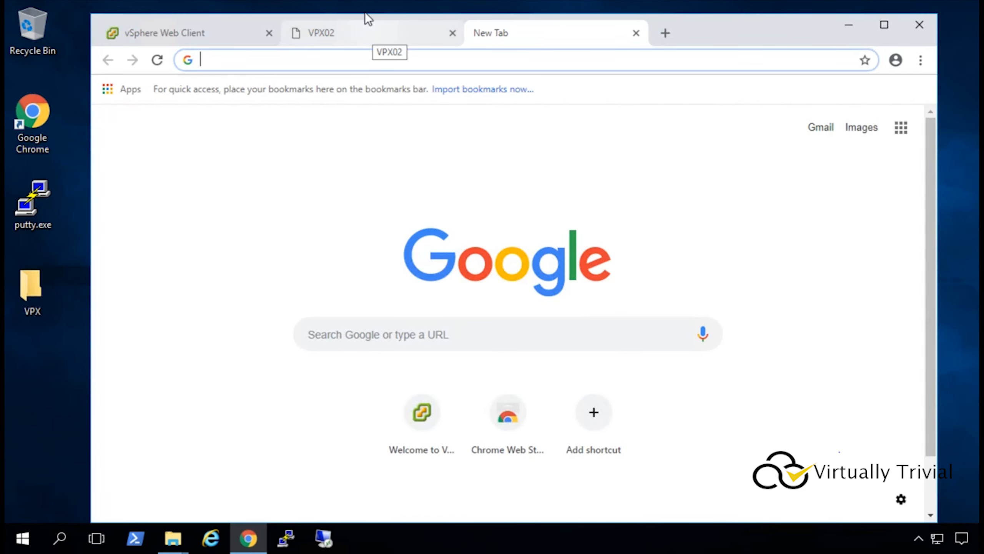
{"action": "type", "text": "http://"}
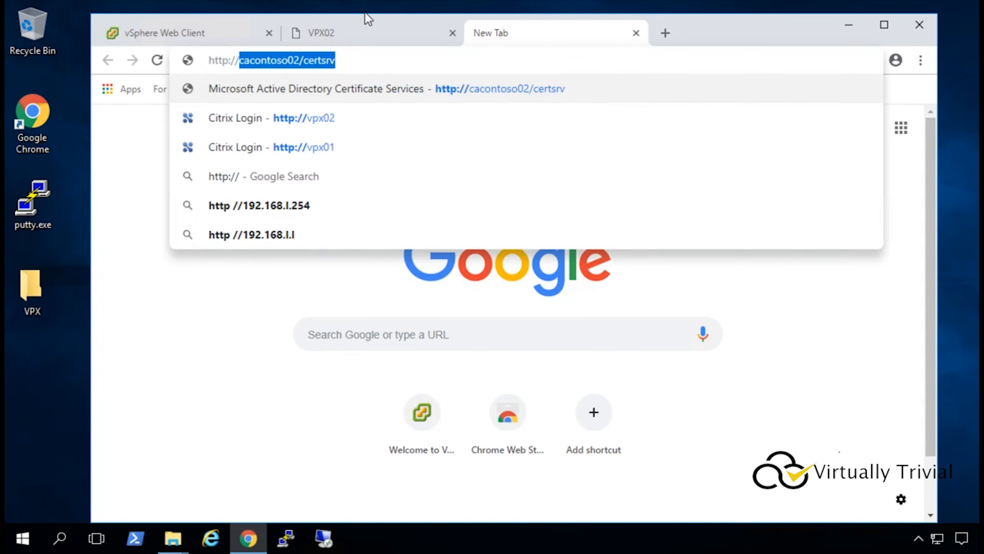
{"action": "type", "text": "vxp02"}
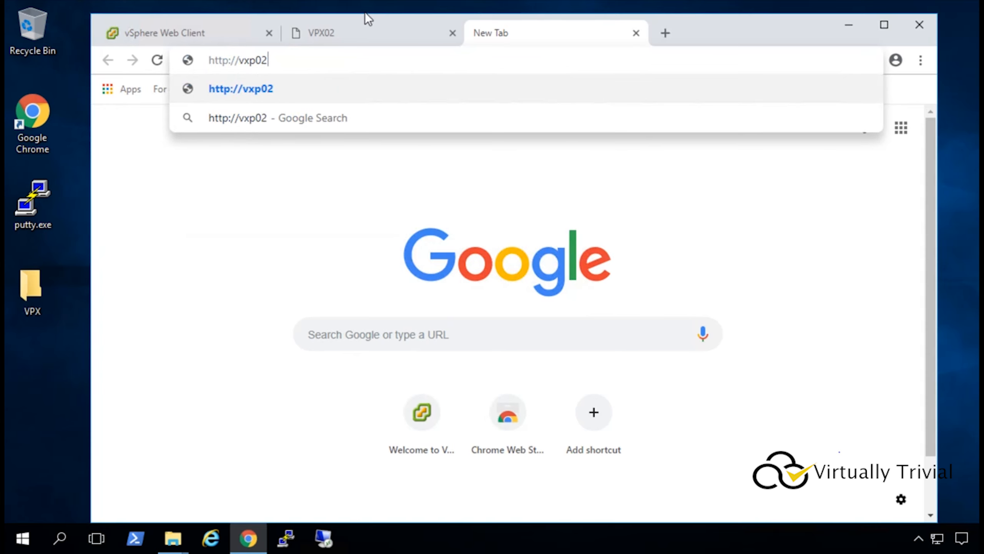
{"action": "key", "text": "BackSpace"}
{"action": "key", "text": "BackSpace"}
{"action": "key", "text": "BackSpace"}
{"action": "key", "text": "BackSpace"}
{"action": "key", "text": "BackSpace"}
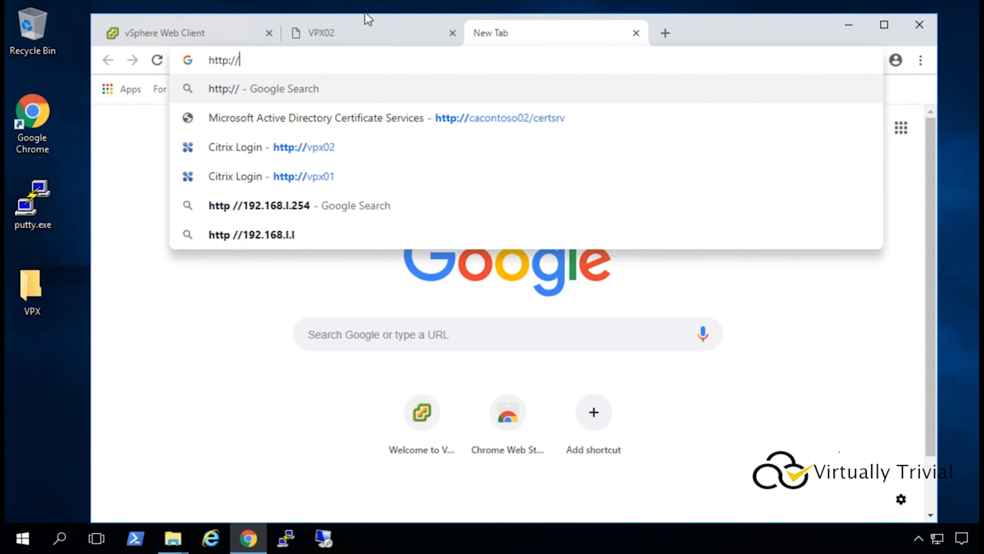
{"action": "type", "text": "vpx02"}
{"action": "key", "text": "Return"}
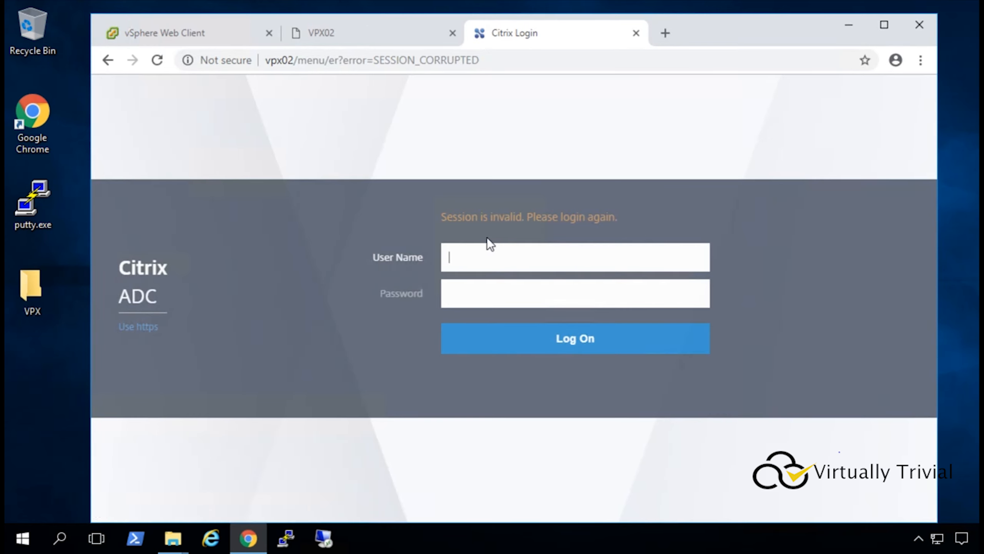
Log on with the administrator user name and password.
{"action": "type", "text": "nsroot"}
{"action": "key", "text": "Tab"}
{"action": "type", "text": "nsroot"}
{"action": "key", "text": "Return"}
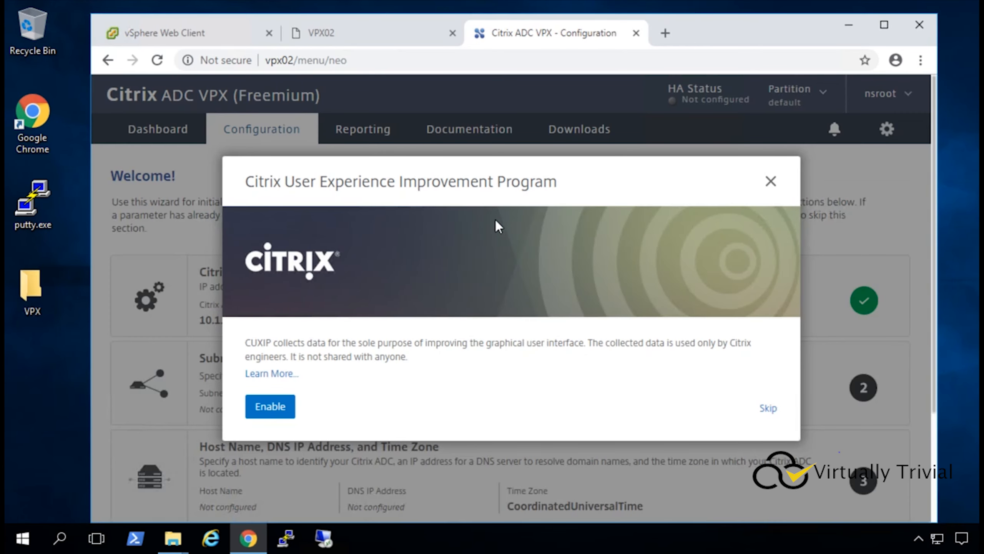
Skip the improvement program and set subnet IP 10.1.4.72 with netmask 255.255.255.0.
{"action": "left_click", "coordinate": [768, 409]}
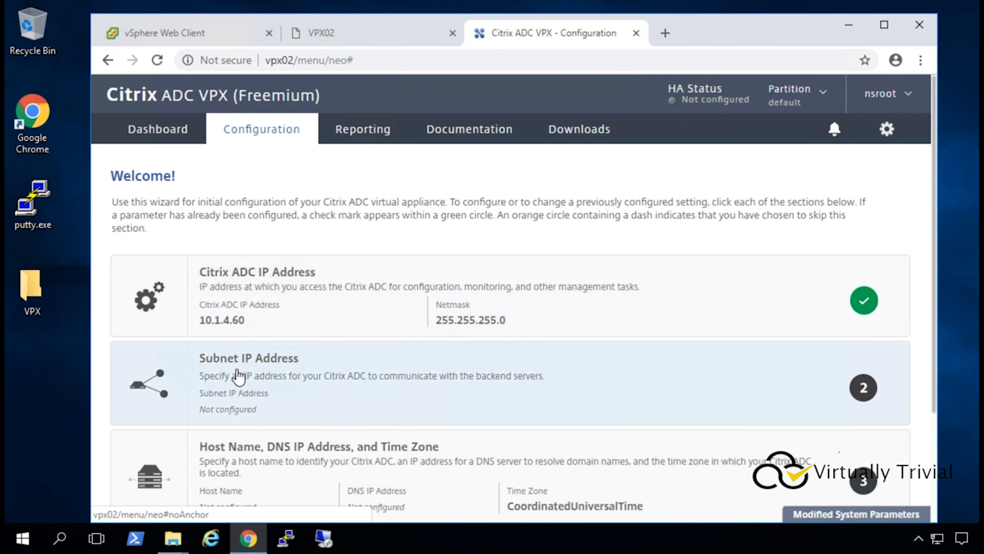
{"action": "left_click", "coordinate": [278, 374]}
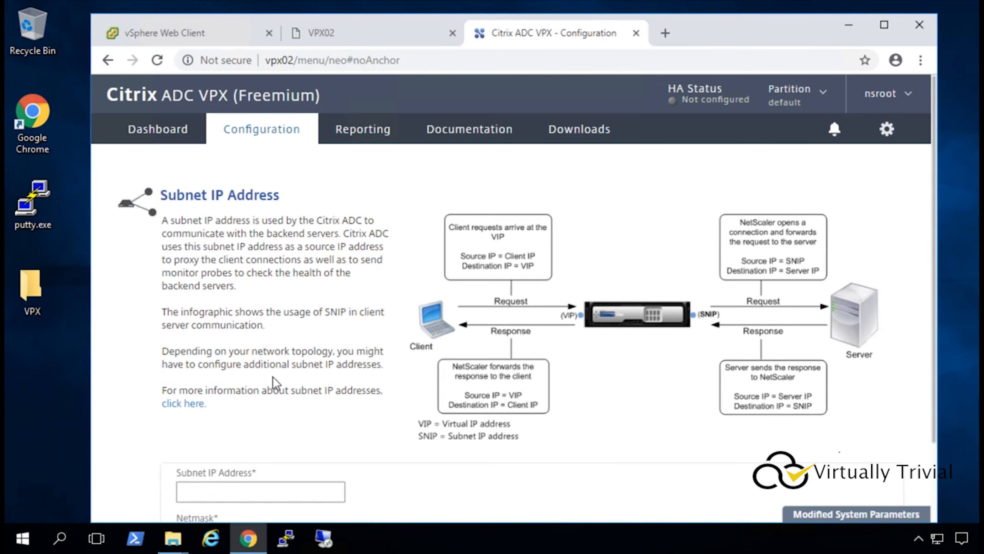
{"action": "scroll", "coordinate": [276, 387], "scroll_direction": "down", "scroll_amount": 2}
{"action": "left_click", "coordinate": [220, 421]}
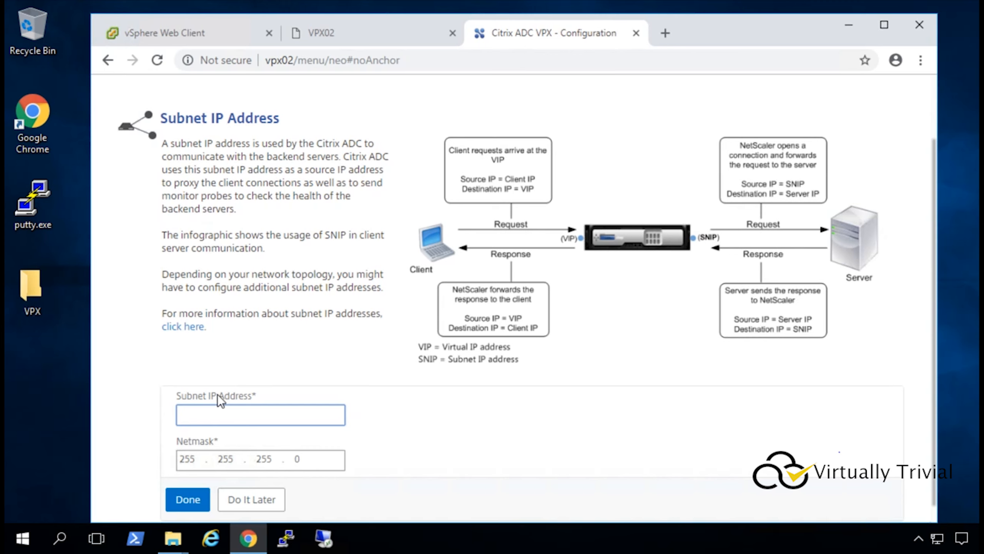
{"action": "type", "text": "10.1.4.72"}
{"action": "left_click", "coordinate": [137, 443]}
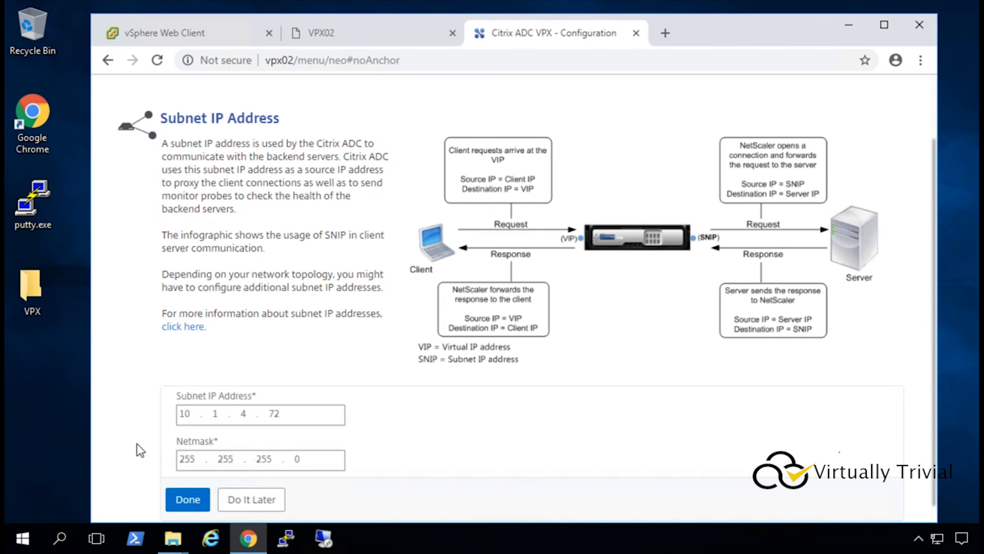
{"action": "scroll", "coordinate": [136, 443], "scroll_direction": "down", "scroll_amount": 1}
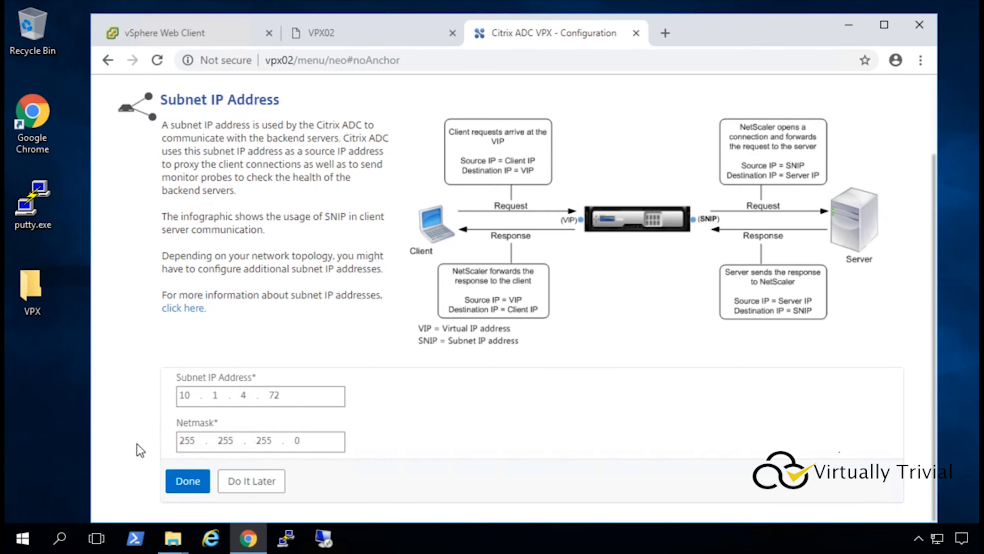
{"action": "left_click", "coordinate": [188, 481]}
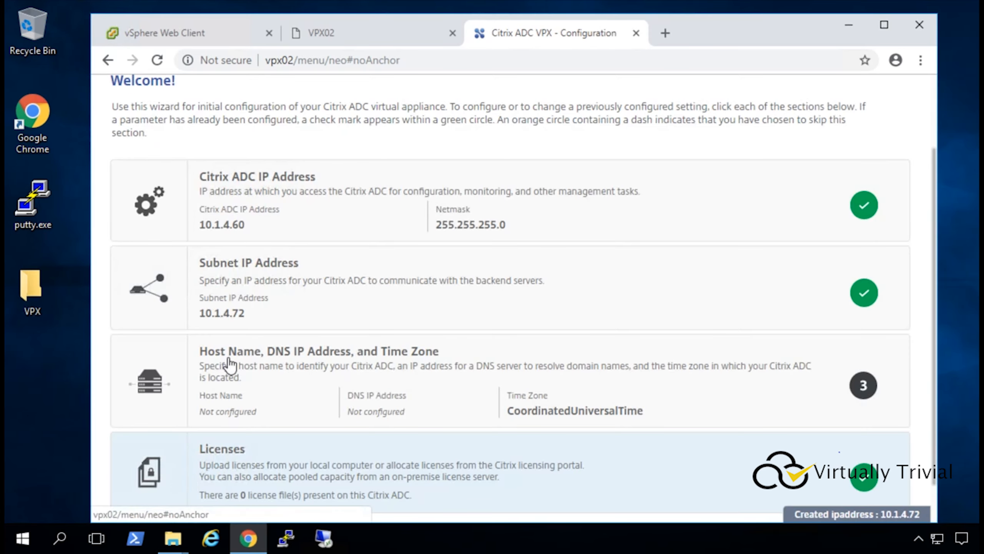
Enter host name VPX02 and DNS 10.1.3.10, and choose time zone GMT-05:00-EST-America/Detroit.
{"action": "left_click", "coordinate": [317, 370]}
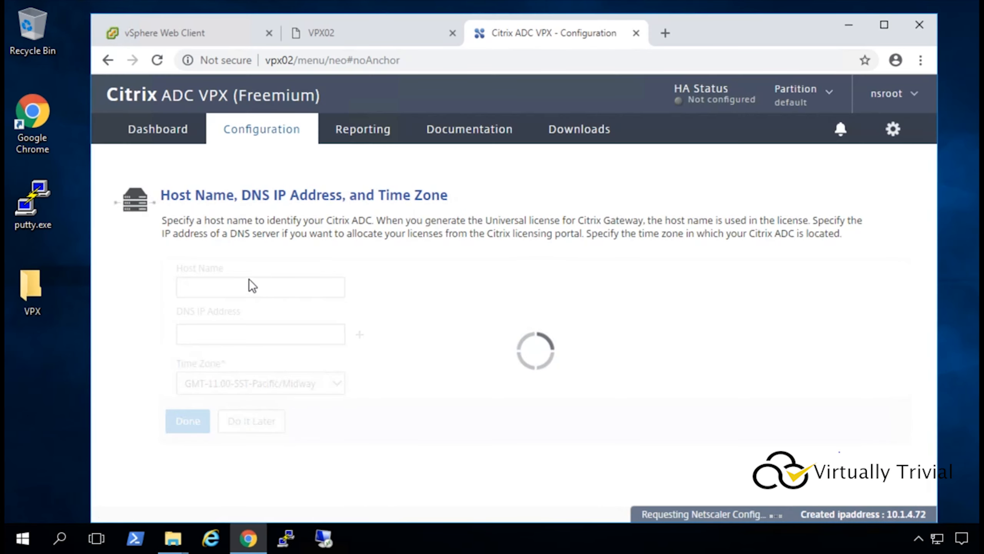
{"action": "left_click", "coordinate": [238, 288]}
{"action": "type", "text": "V"}
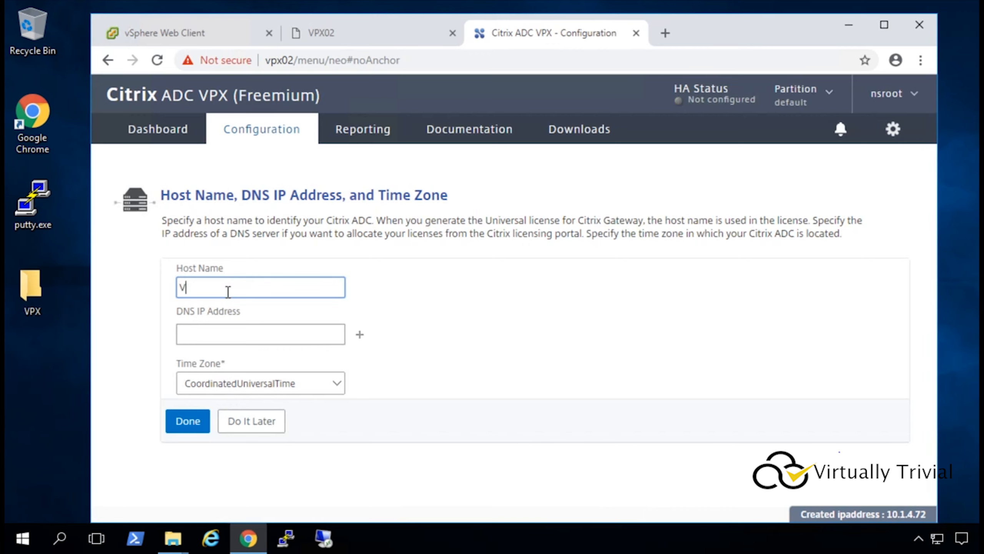
{"action": "type", "text": "PX02"}
{"action": "key", "text": "Tab"}
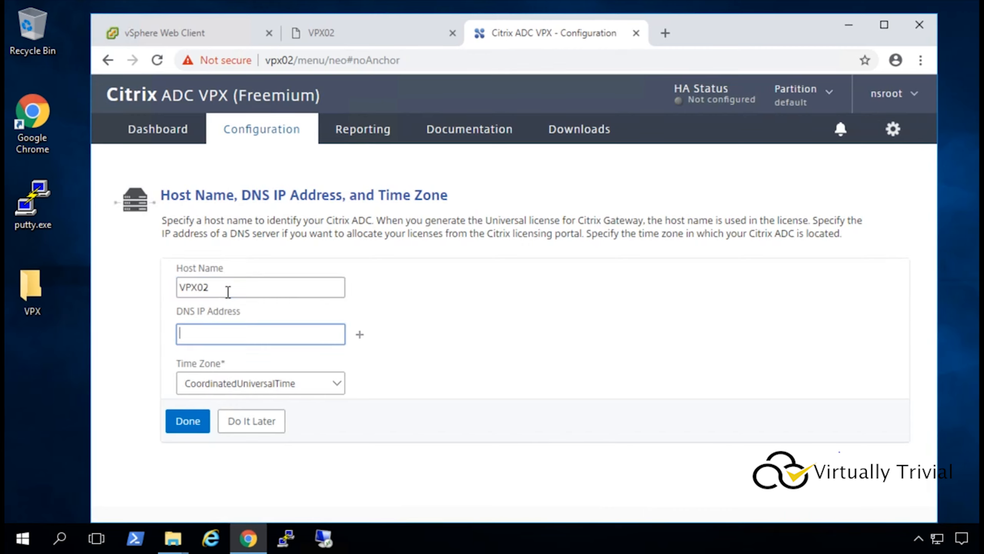
{"action": "type", "text": "10.1.3.10"}
{"action": "left_click", "coordinate": [338, 384]}
{"action": "scroll", "coordinate": [336, 223], "scroll_direction": "up", "scroll_amount": 10}
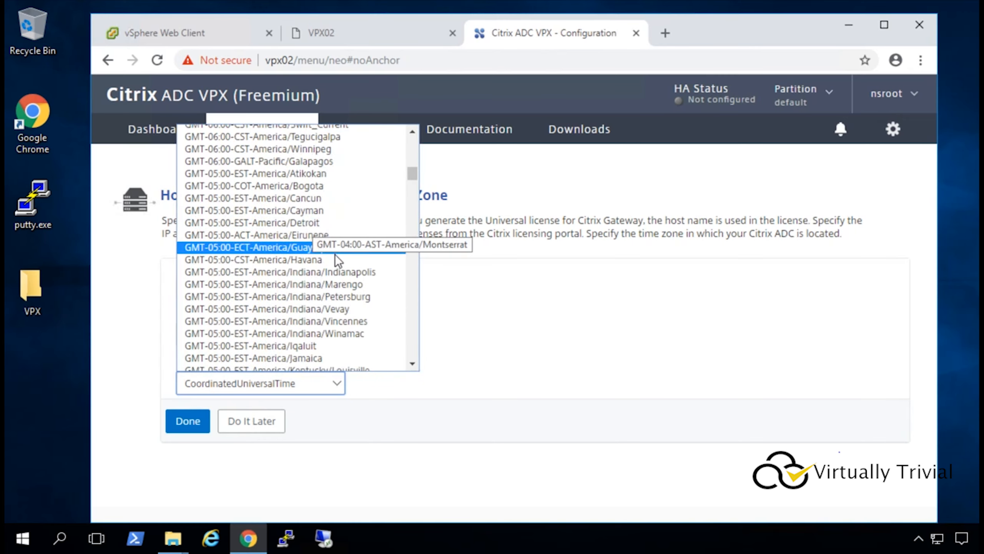
{"action": "left_click", "coordinate": [337, 224]}
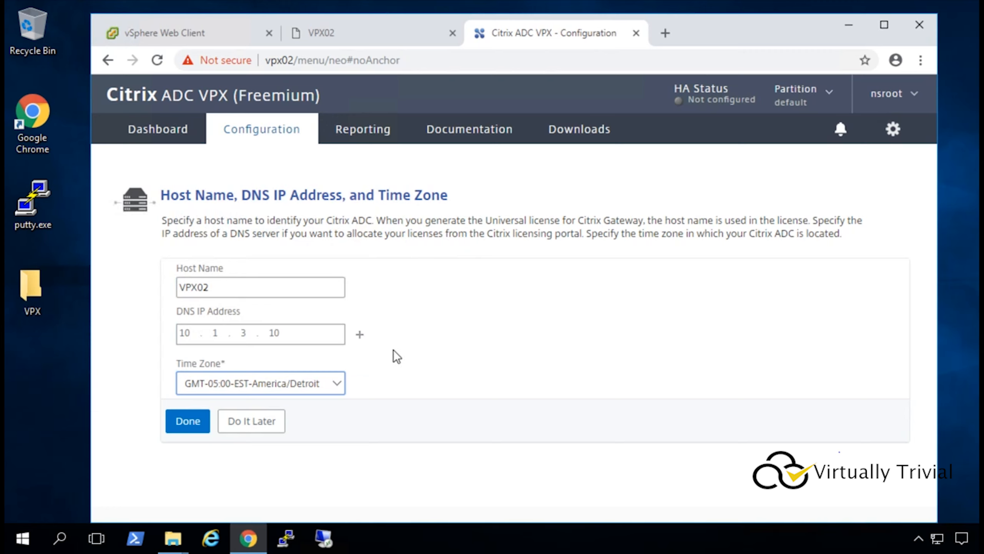
{"action": "left_click", "coordinate": [187, 423]}
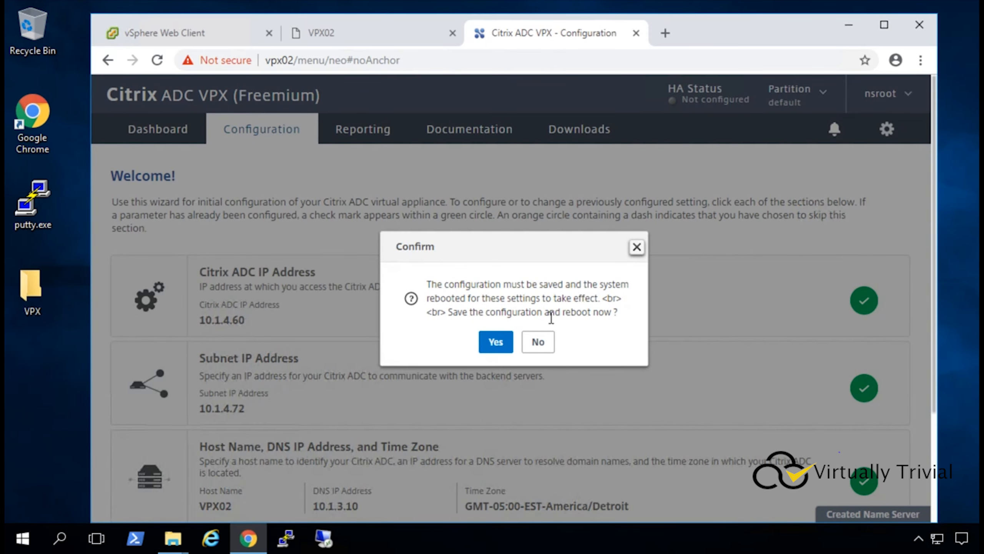
Confirm saving and rebooting, then watch the VPX02 console until it restarts.
{"action": "left_click", "coordinate": [495, 342]}
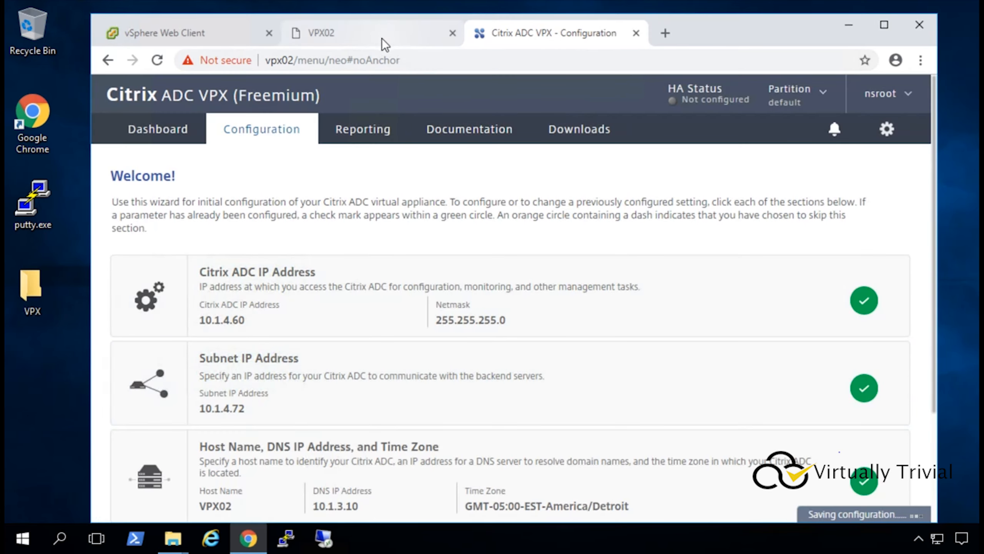
{"action": "left_click", "coordinate": [380, 35]}
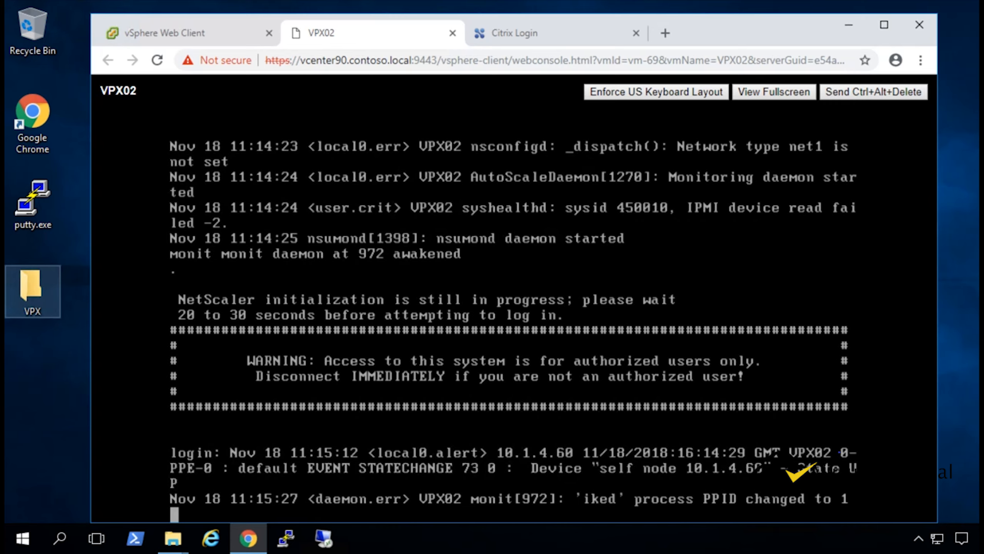
Log back into Citrix ADC as nsroot with its password and dismiss the CallHome notification.
{"action": "left_click", "coordinate": [546, 29]}
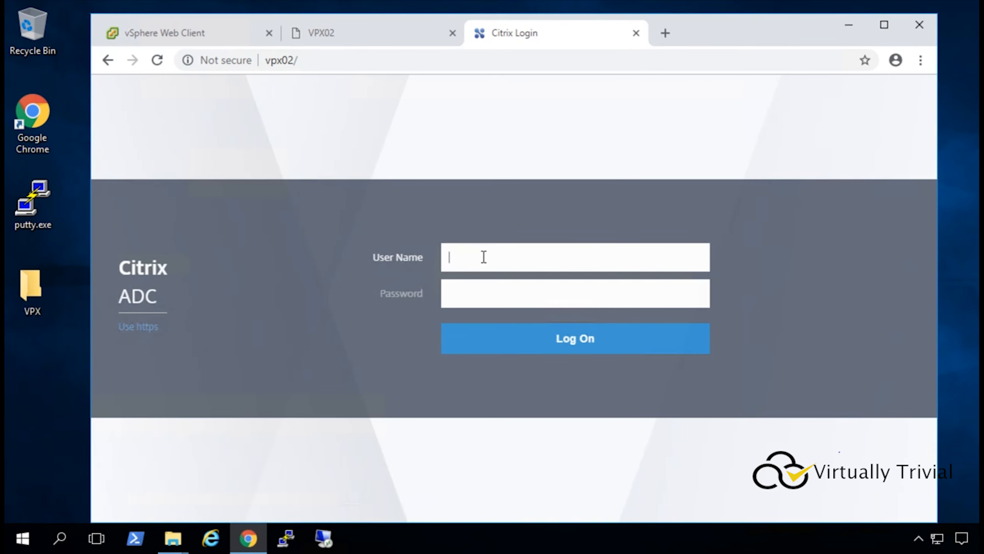
{"action": "type", "text": "nsroot"}
{"action": "key", "text": "Tab"}
{"action": "type", "text": "nsroot"}
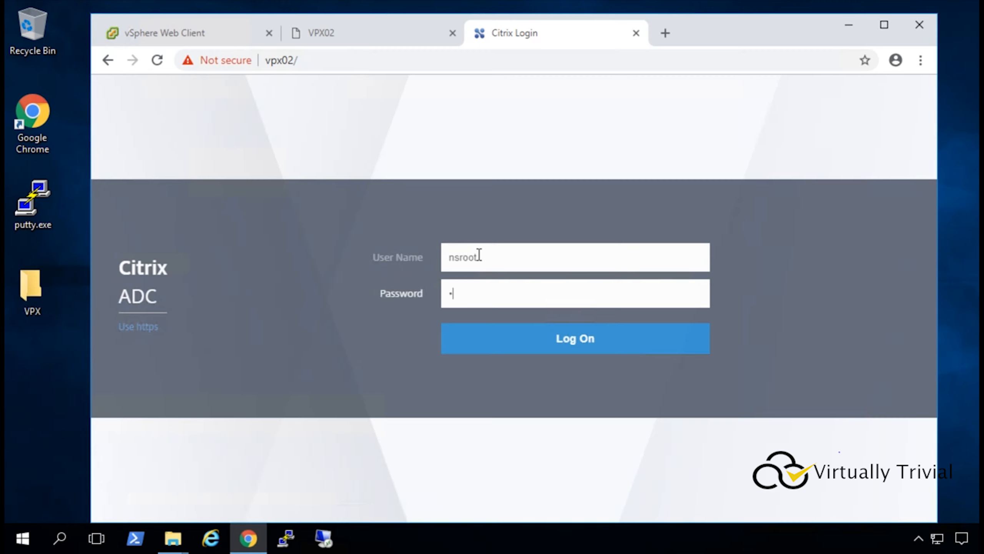
{"action": "key", "text": "Return"}
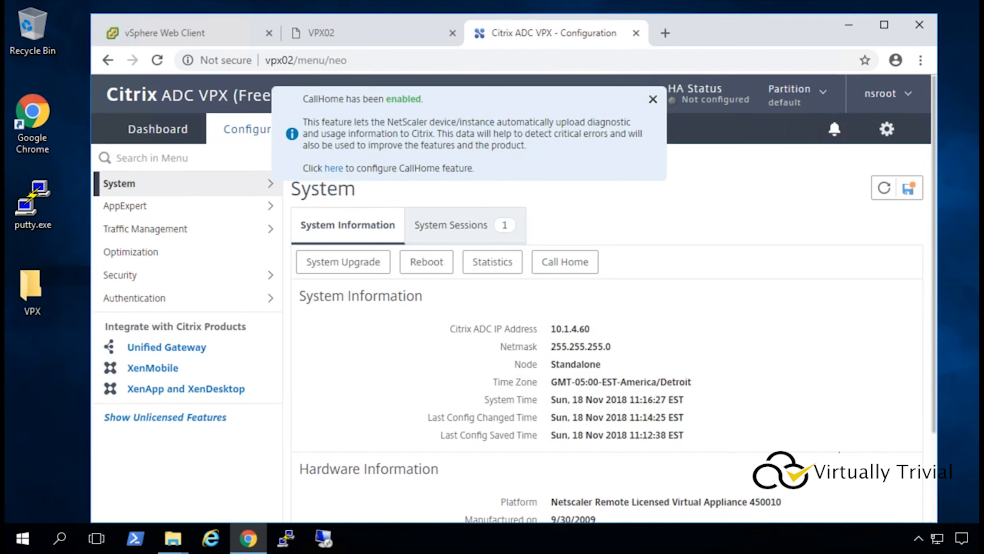
{"action": "left_click", "coordinate": [652, 100]}
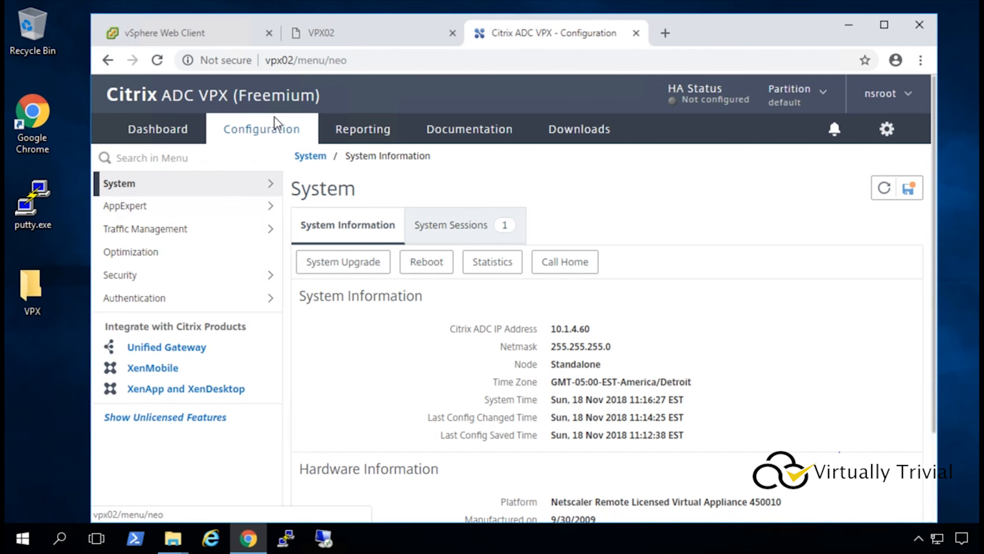
Under Traffic Management > Load Balancing > Servers, create server PSC03.contoso.local at 10.1.4.70.
{"action": "left_click", "coordinate": [162, 229]}
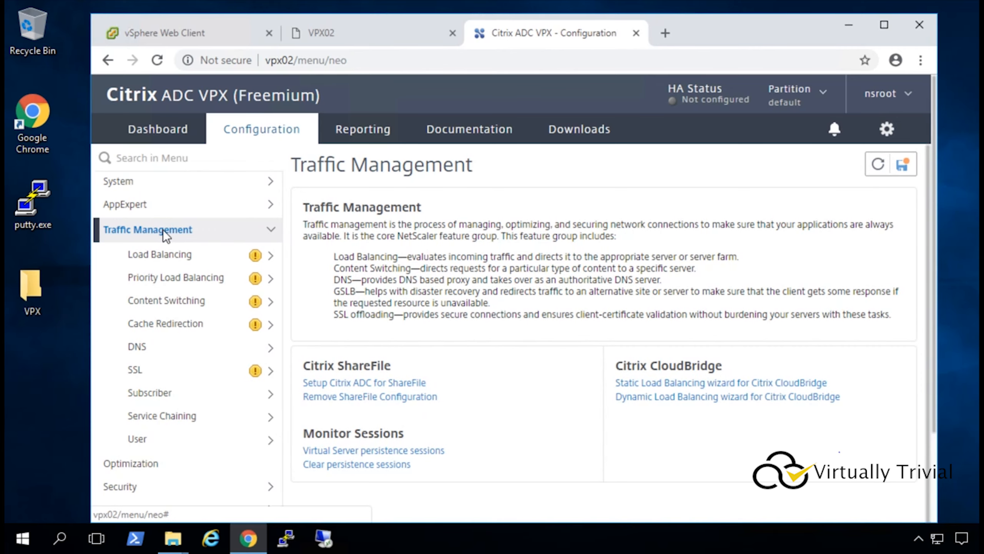
{"action": "left_click", "coordinate": [174, 257]}
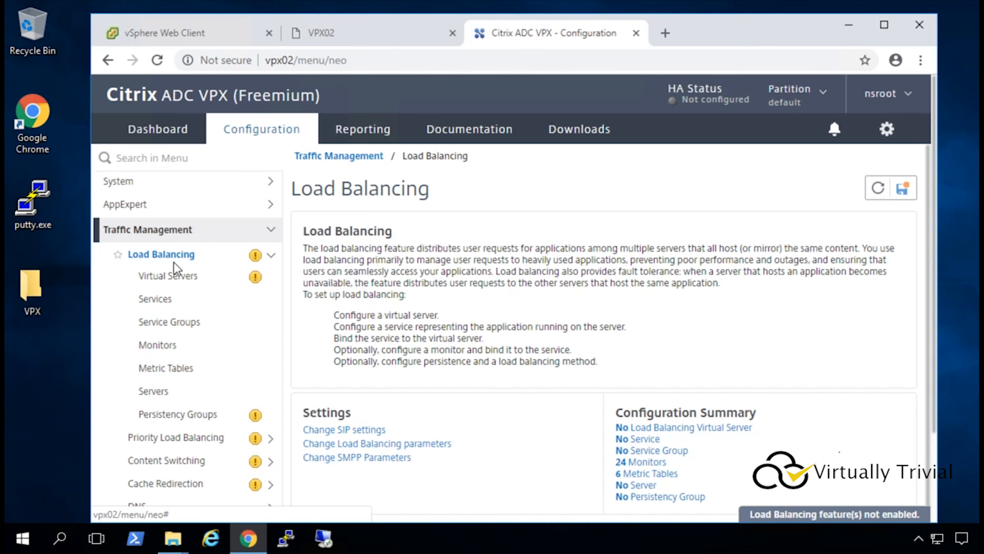
{"action": "left_click", "coordinate": [169, 389]}
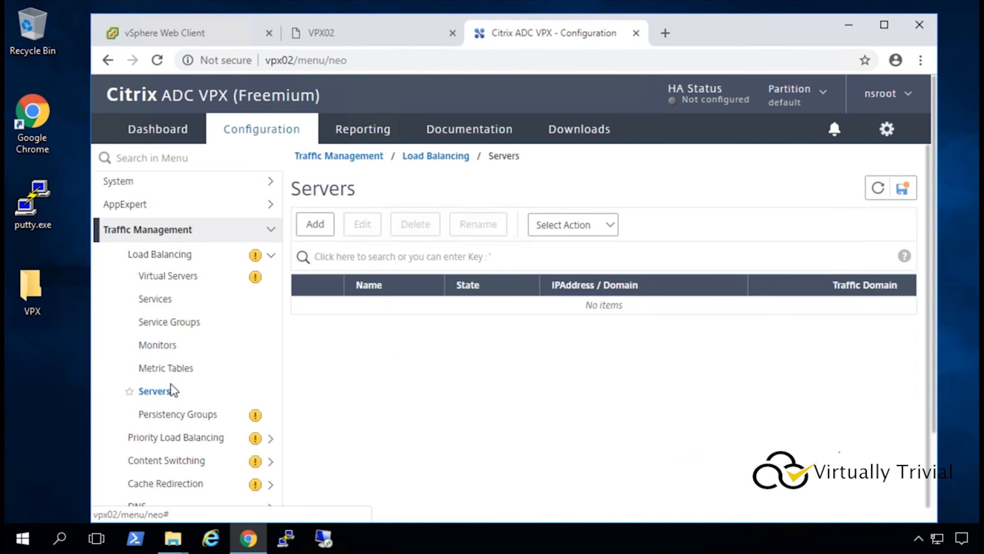
{"action": "left_click", "coordinate": [317, 227]}
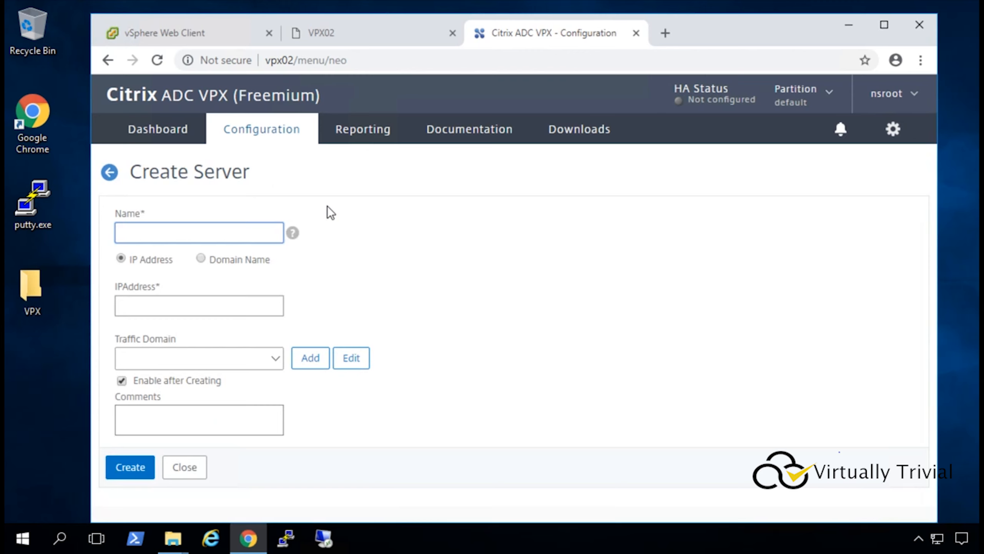
{"action": "type", "text": "PSC03.contoso.local"}
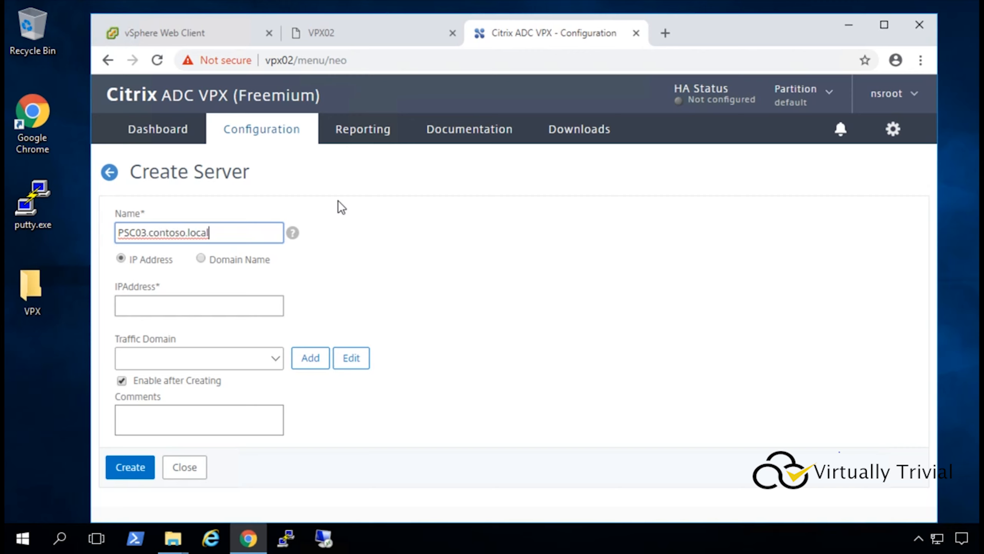
{"action": "left_click", "coordinate": [252, 301]}
{"action": "left_click", "coordinate": [216, 302]}
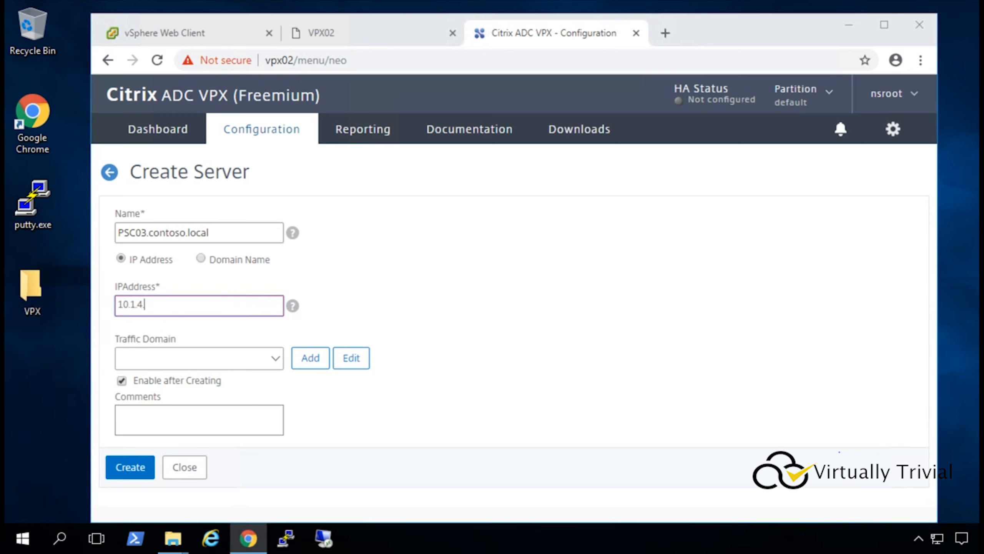
{"action": "type", "text": ".70"}
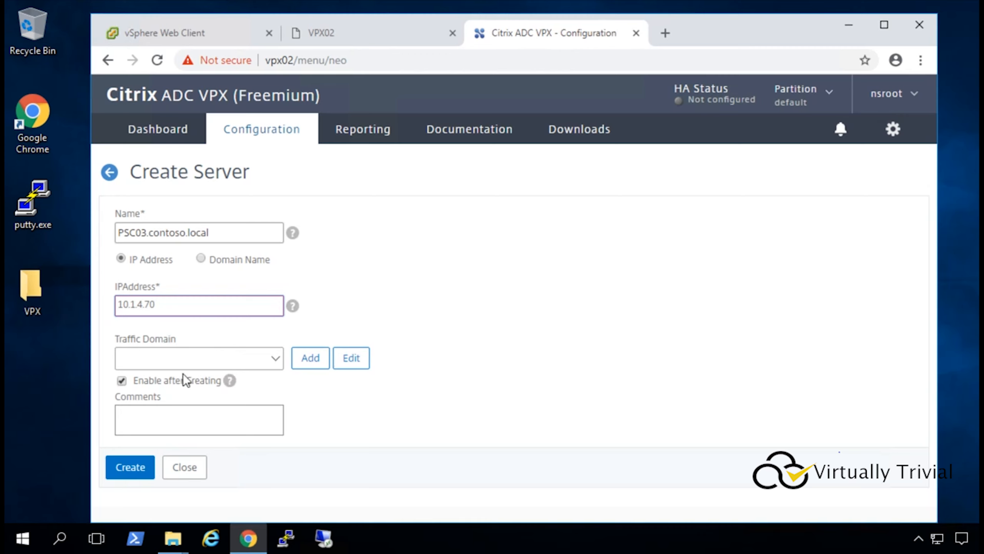
{"action": "left_click", "coordinate": [132, 470]}
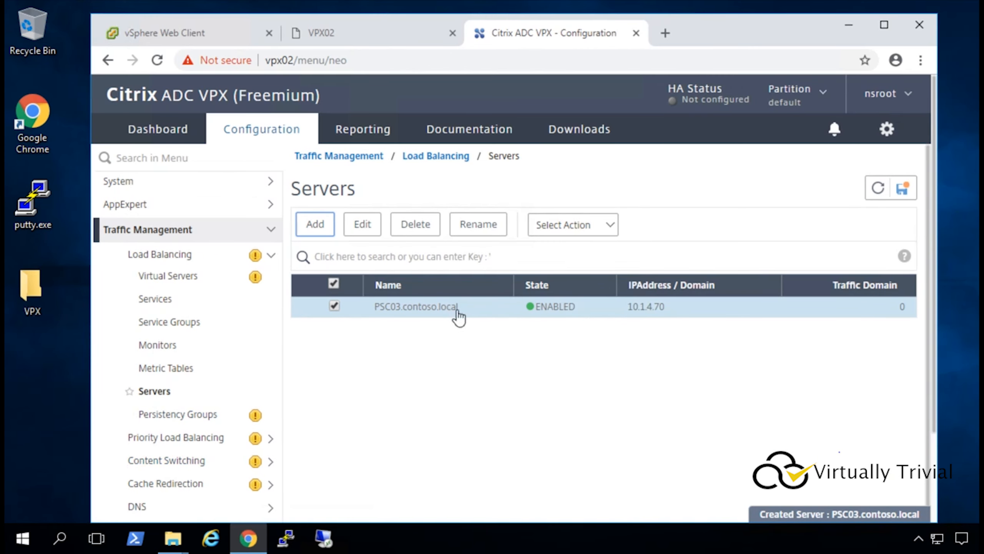
Create server PSC04.contoso.local at 10.1.4.71, then start a new load-balancing service.
{"action": "left_click", "coordinate": [325, 229]}
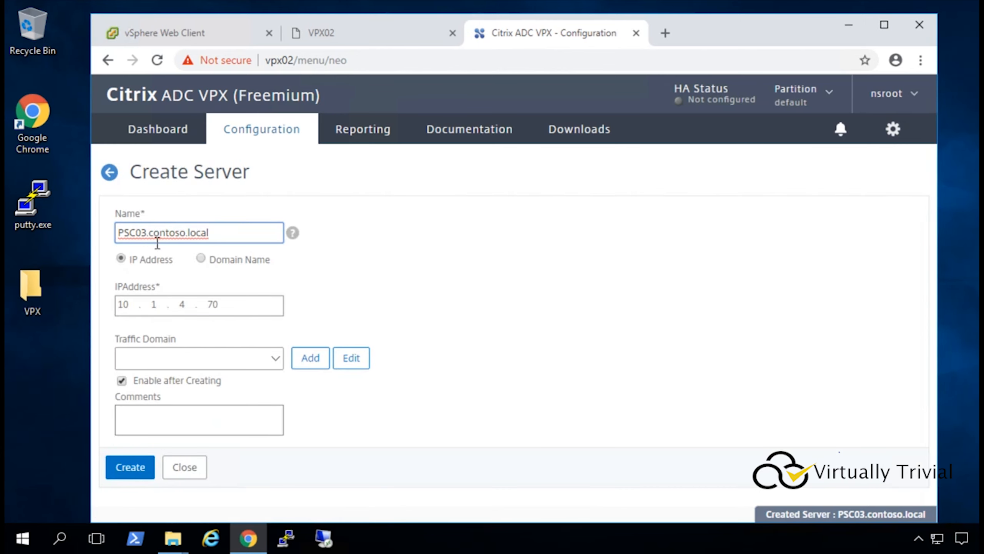
{"action": "key", "text": "BackSpace"}
{"action": "type", "text": "4"}
{"action": "left_click", "coordinate": [264, 306]}
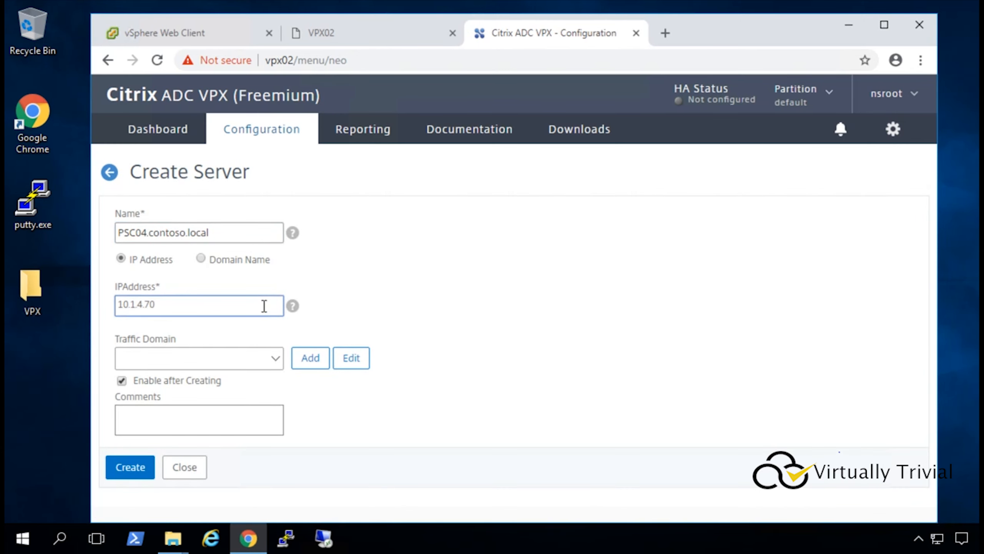
{"action": "key", "text": "BackSpace"}
{"action": "type", "text": "1"}
{"action": "left_click", "coordinate": [125, 467]}
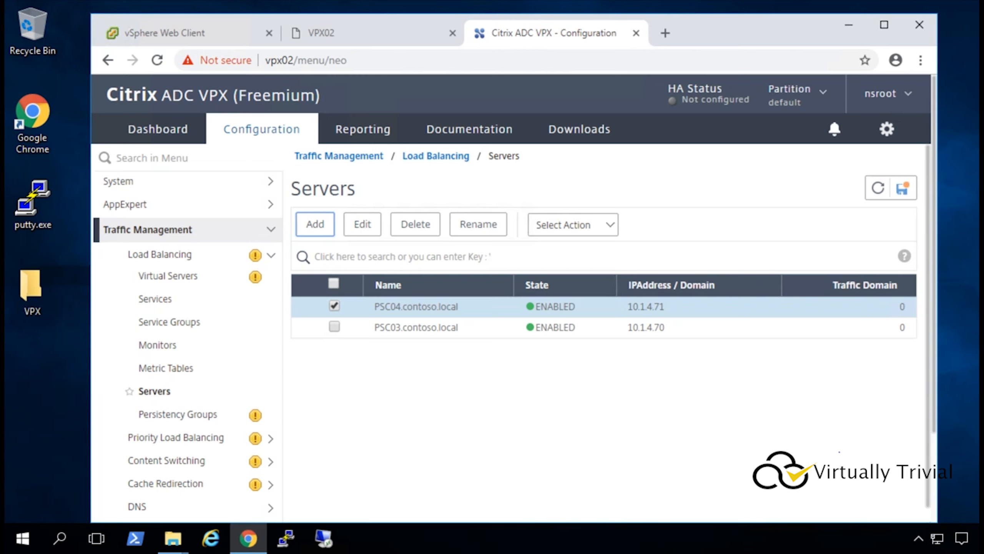
{"action": "left_click", "coordinate": [165, 302]}
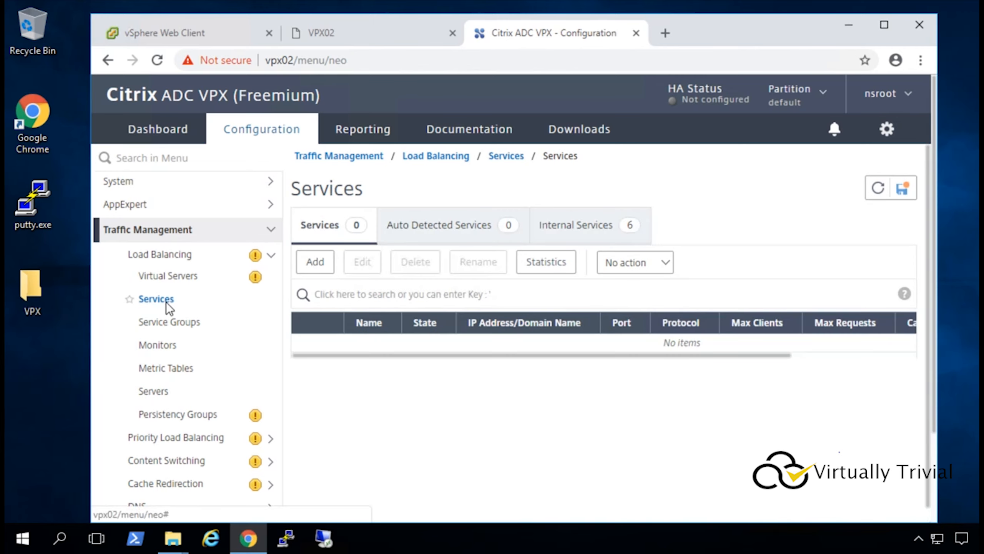
{"action": "left_click", "coordinate": [320, 262]}
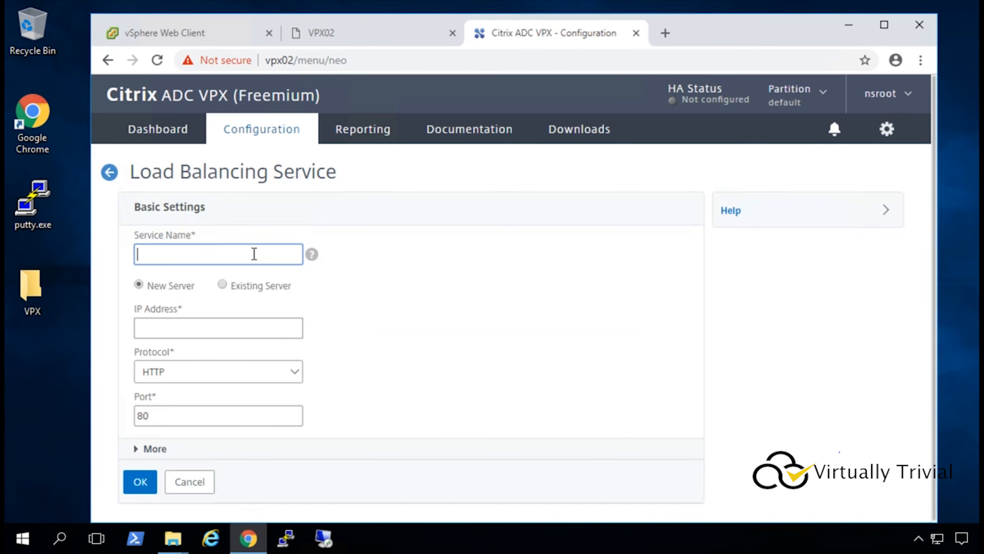
Create service PSC03_80 on existing server PSC03.contoso.local using TCP port 80.
{"action": "type", "text": "PSC03_80"}
{"action": "left_click", "coordinate": [222, 285]}
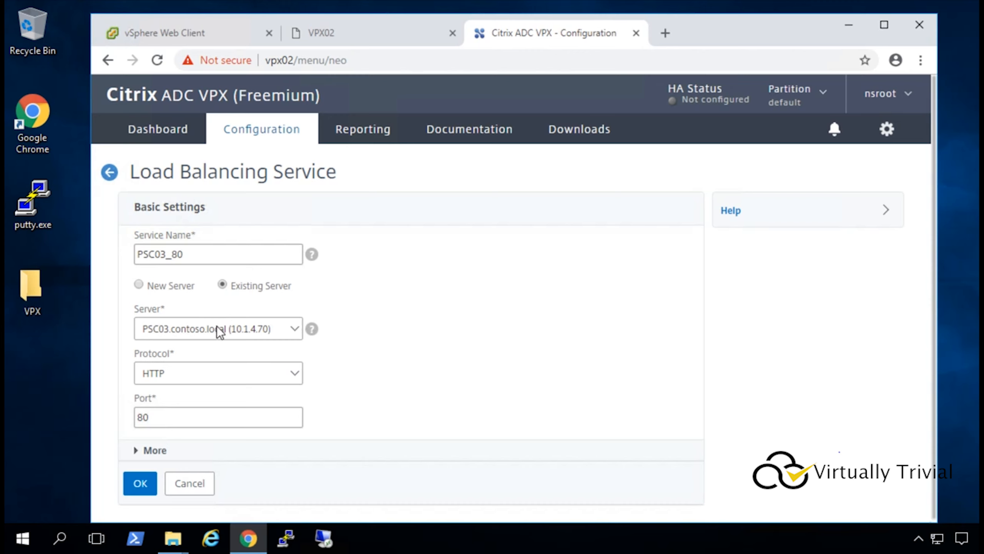
{"action": "left_click", "coordinate": [200, 371]}
{"action": "scroll", "coordinate": [189, 285], "scroll_direction": "down", "scroll_amount": 5}
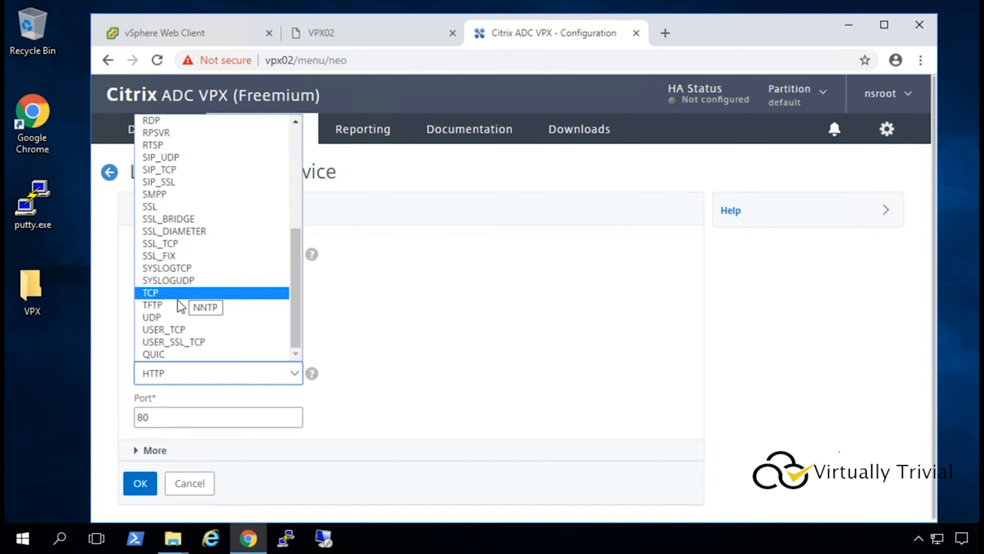
{"action": "left_click", "coordinate": [176, 295]}
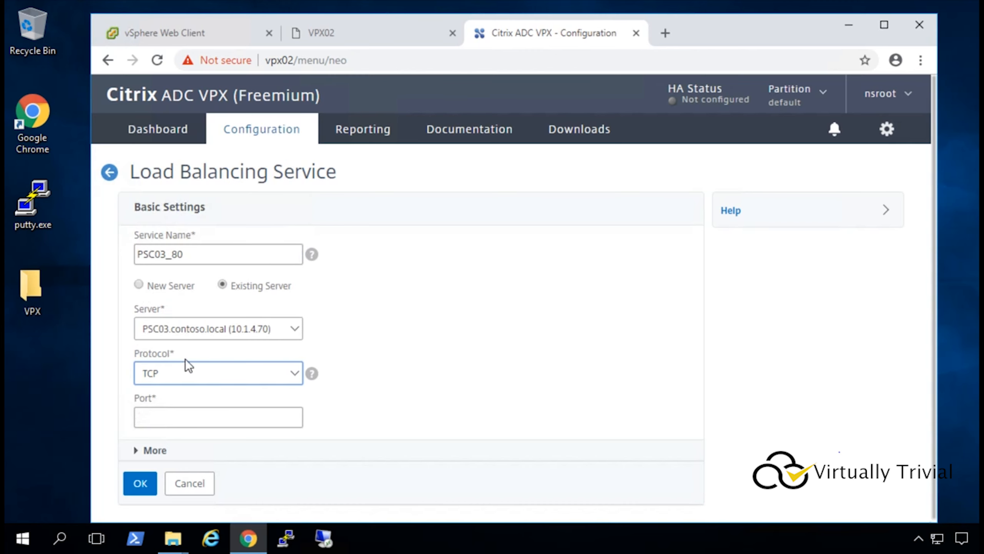
{"action": "left_click", "coordinate": [185, 418]}
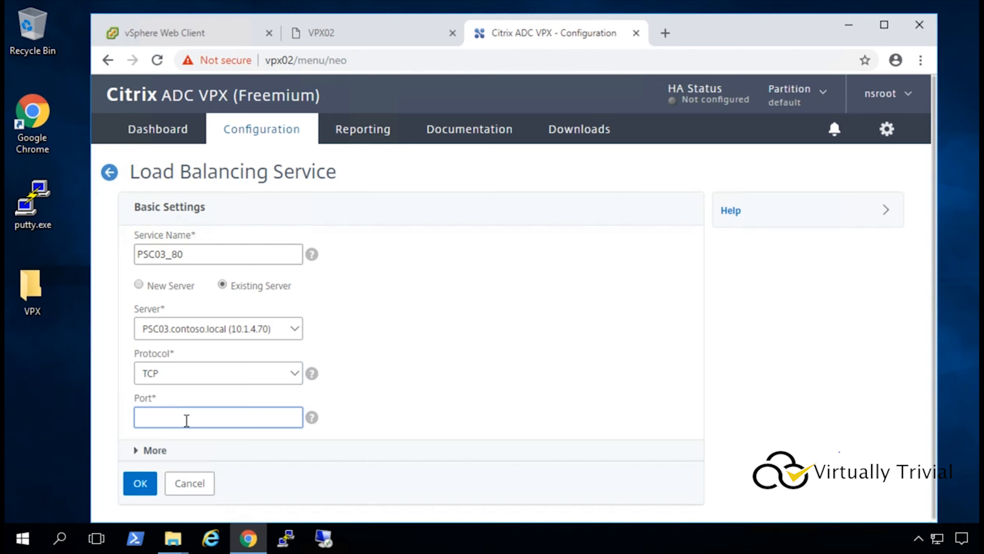
{"action": "type", "text": "80"}
{"action": "left_click", "coordinate": [141, 483]}
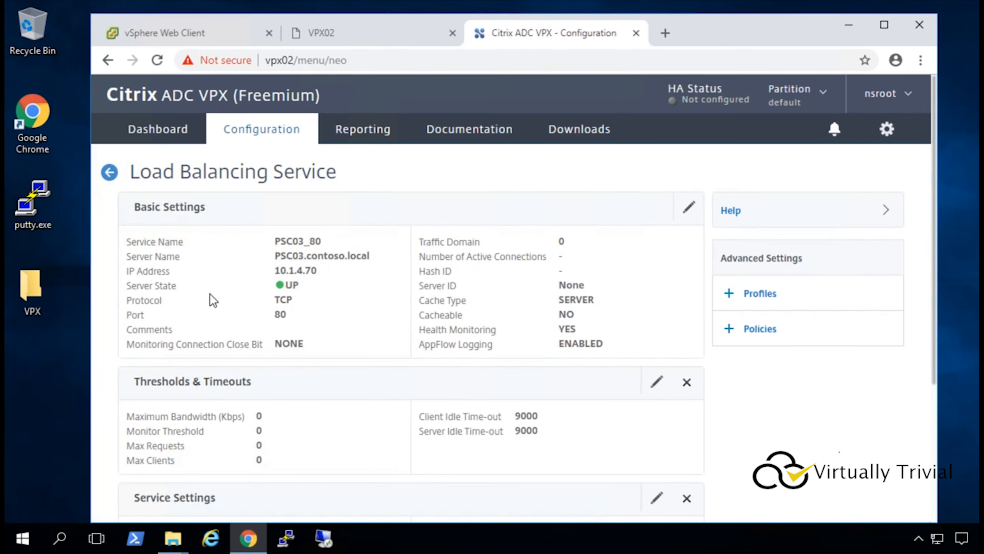
Go back to the Services list, where PSC03_80 shows UP on TCP port 80.
{"action": "scroll", "coordinate": [200, 292], "scroll_direction": "down", "scroll_amount": 3}
{"action": "scroll", "coordinate": [200, 291], "scroll_direction": "up", "scroll_amount": 3}
{"action": "left_click", "coordinate": [110, 174]}
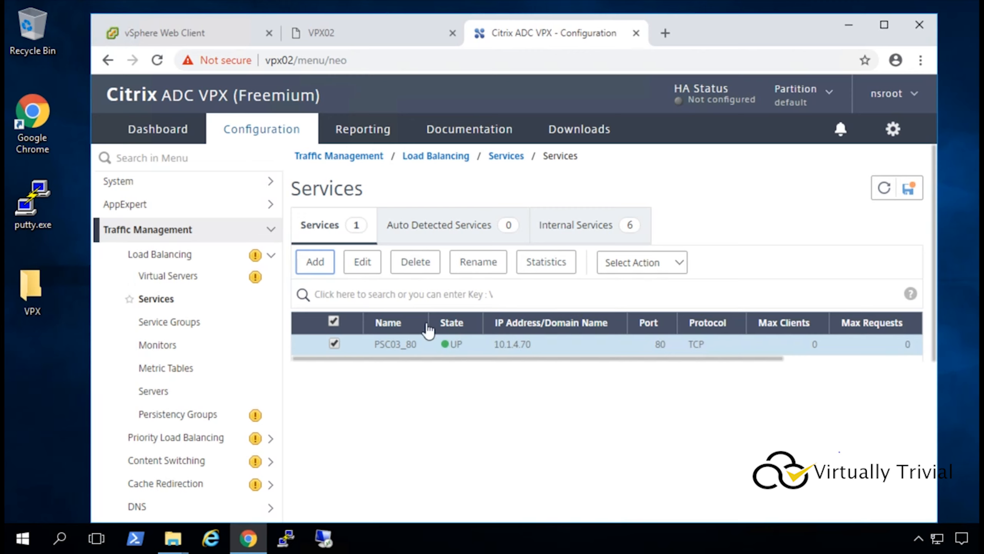
Create service PSC03_389 on TCP port 389 from the PSC03_80 template and return to the list.
{"action": "left_click", "coordinate": [316, 264]}
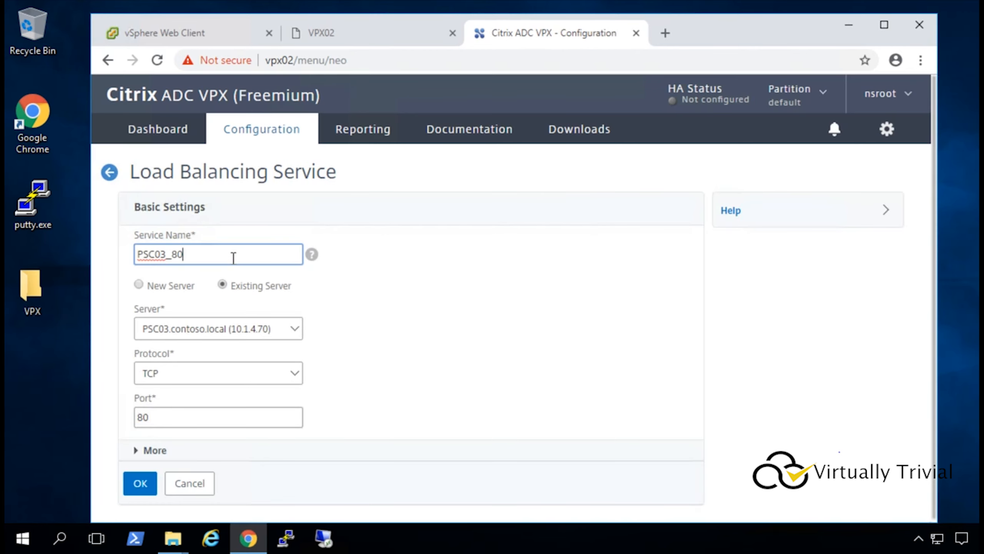
{"action": "key", "text": "BackSpace"}
{"action": "key", "text": "BackSpace"}
{"action": "type", "text": "389"}
{"action": "double_click", "coordinate": [175, 417]}
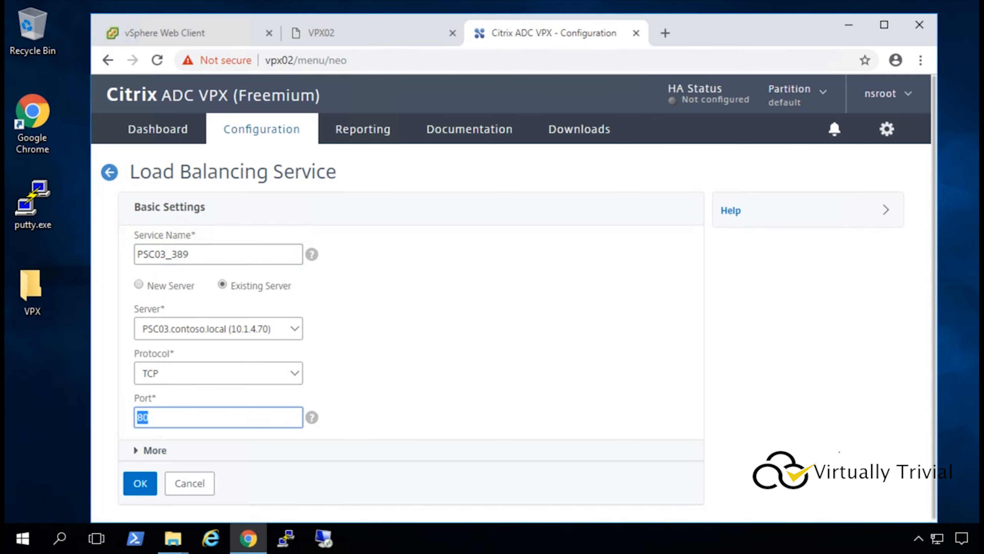
{"action": "type", "text": "389"}
{"action": "left_click", "coordinate": [140, 482]}
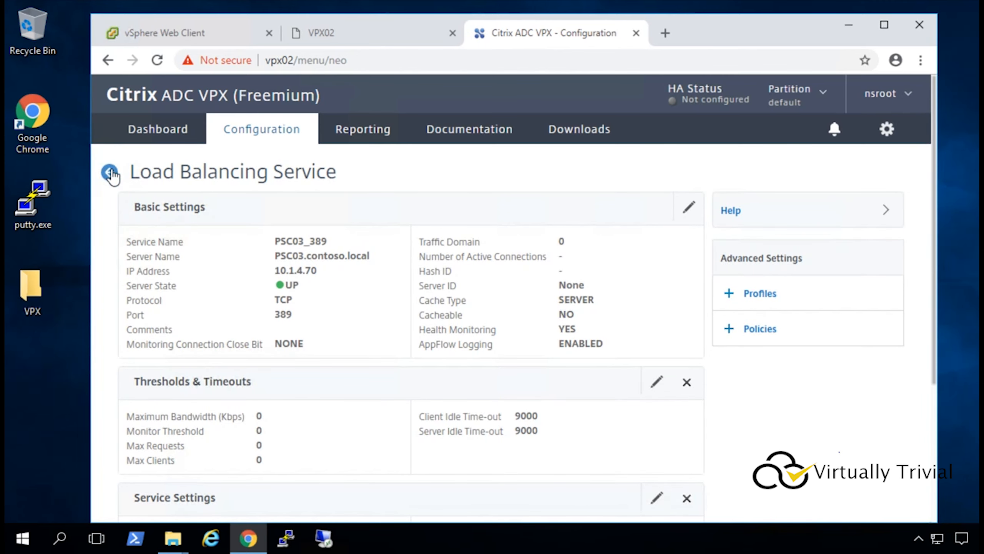
{"action": "left_click", "coordinate": [109, 172]}
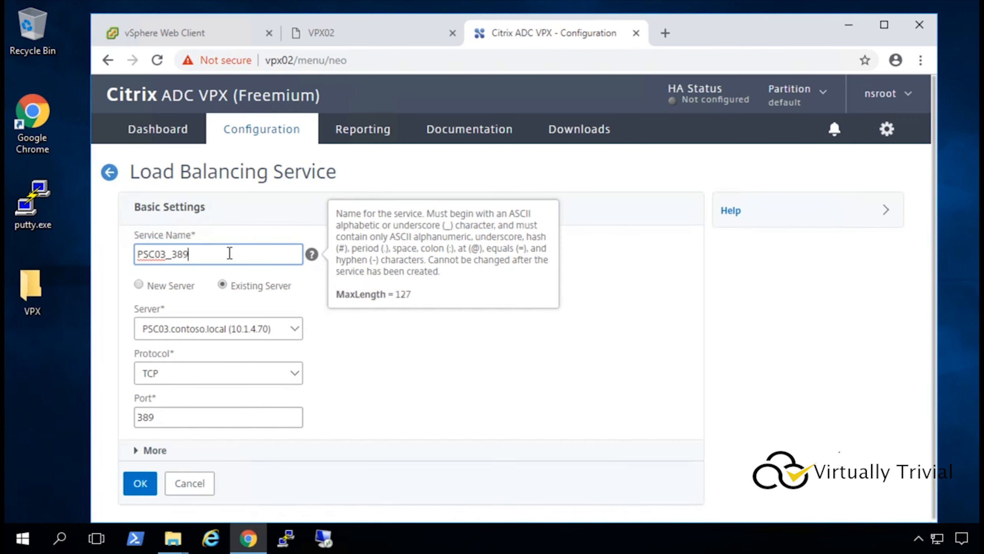
Create TCP service PSC03_443 on port 443 and return to the list.
{"action": "key", "text": "BackSpace"}
{"action": "key", "text": "BackSpace"}
{"action": "key", "text": "BackSpace"}
{"action": "type", "text": "443"}
{"action": "double_click", "coordinate": [168, 416]}
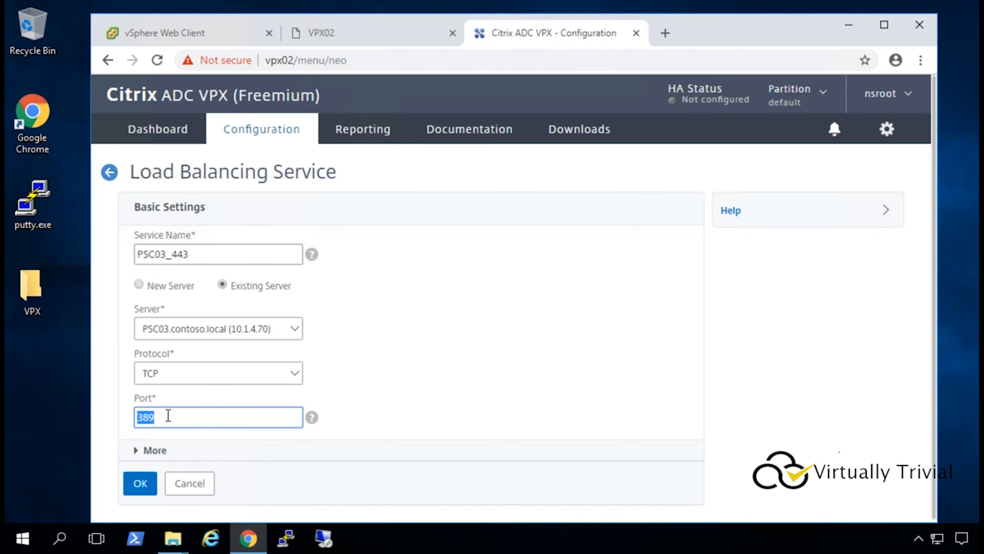
{"action": "type", "text": "443"}
{"action": "left_click", "coordinate": [147, 482]}
{"action": "left_click", "coordinate": [109, 172]}
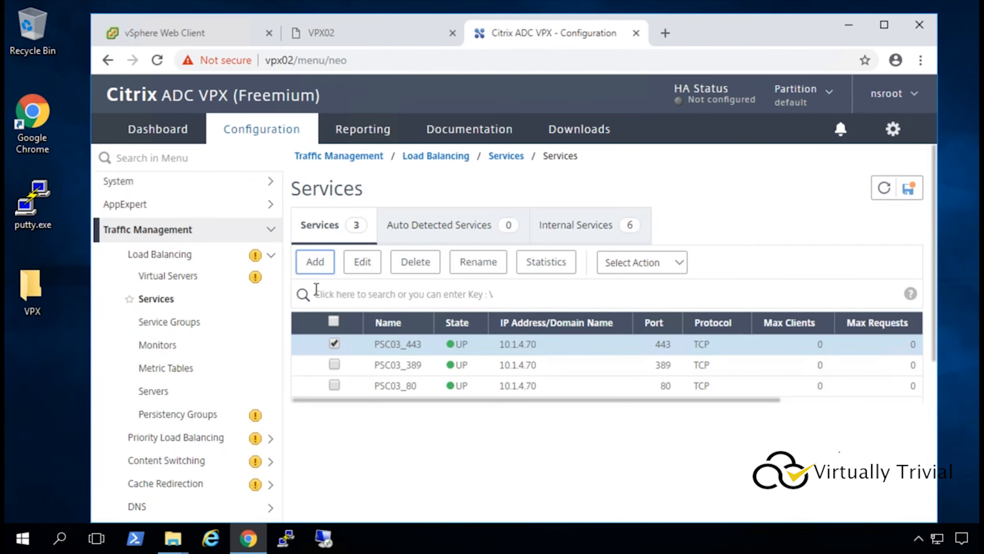
Create TCP service PSC03_636 on port 636 and return to the list.
{"action": "left_click", "coordinate": [315, 260]}
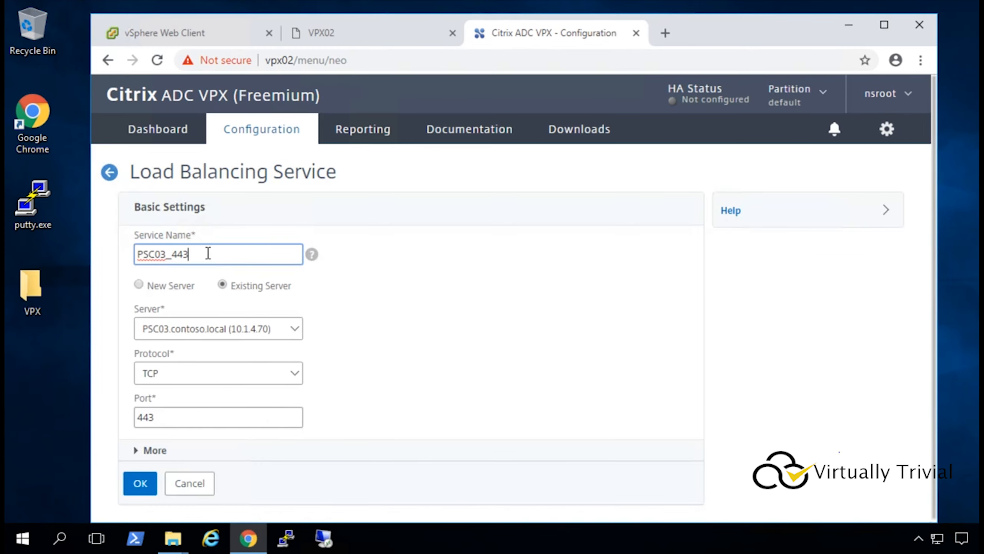
{"action": "key", "text": "BackSpace"}
{"action": "key", "text": "BackSpace"}
{"action": "key", "text": "BackSpace"}
{"action": "type", "text": "636"}
{"action": "double_click", "coordinate": [194, 411]}
{"action": "type", "text": "636"}
{"action": "left_click", "coordinate": [144, 482]}
{"action": "left_click", "coordinate": [109, 172]}
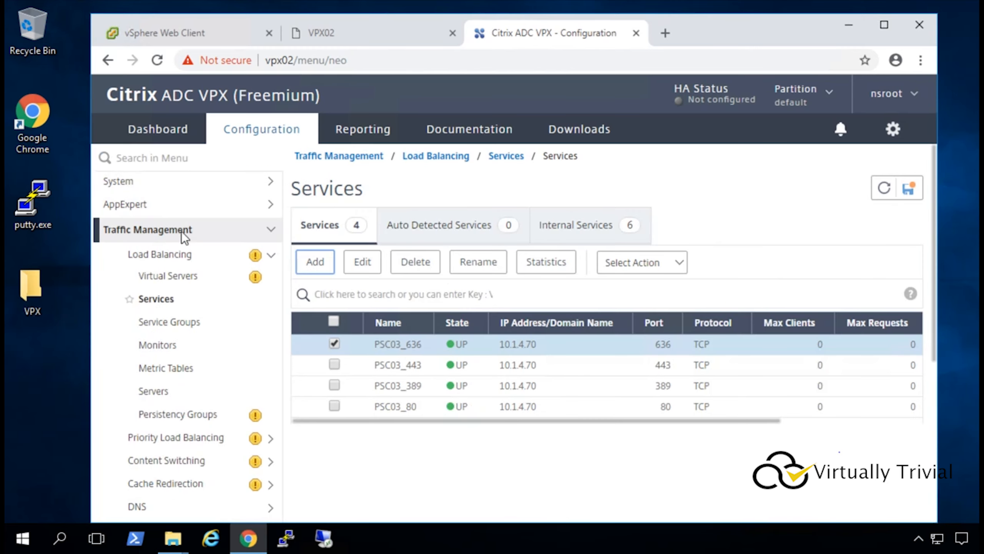
Create TCP service PSC03_2012 on port 2012 and return to the list.
{"action": "left_click", "coordinate": [316, 262]}
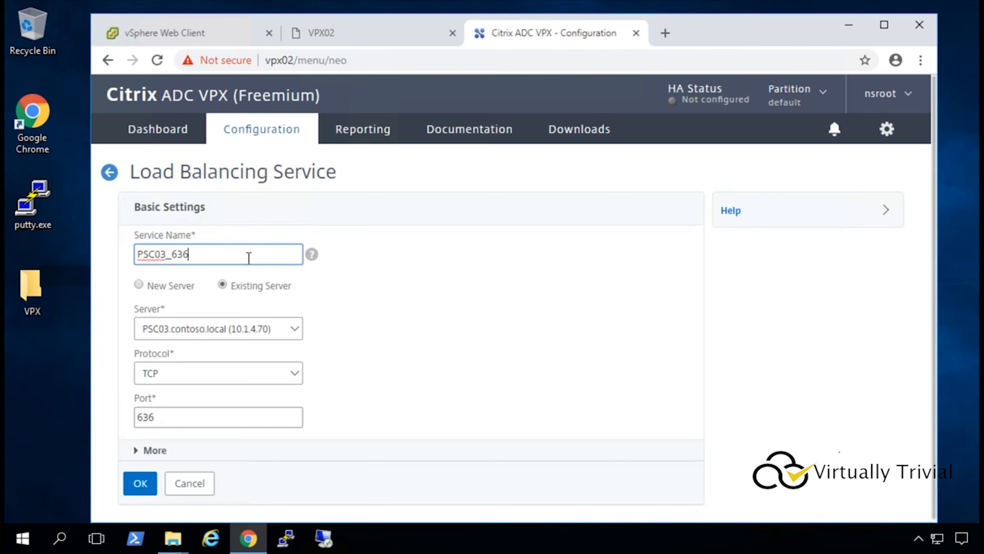
{"action": "key", "text": "BackSpace"}
{"action": "key", "text": "BackSpace"}
{"action": "key", "text": "BackSpace"}
{"action": "type", "text": "2012"}
{"action": "left_click_drag", "start_coordinate": [173, 417], "coordinate": [98, 429]}
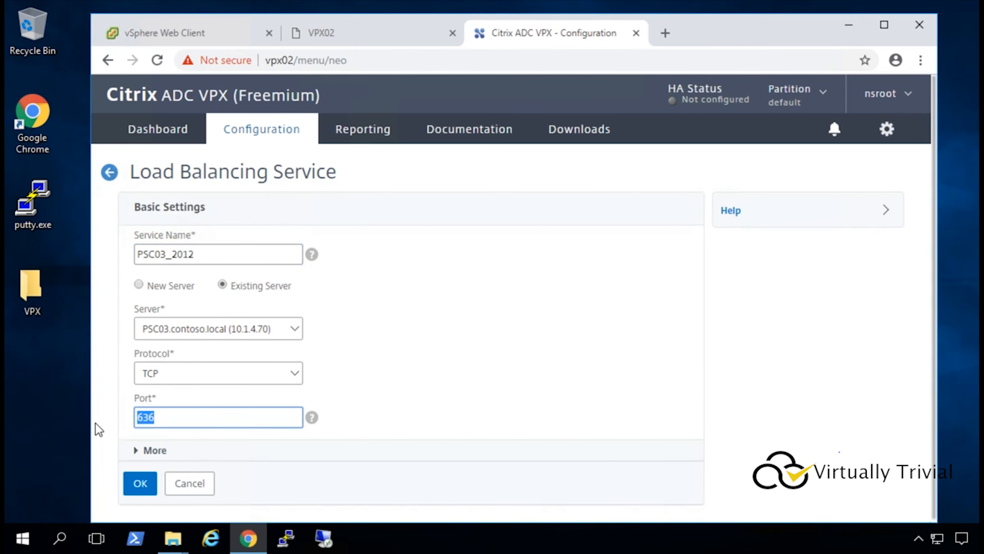
{"action": "type", "text": "2012"}
{"action": "left_click", "coordinate": [137, 482]}
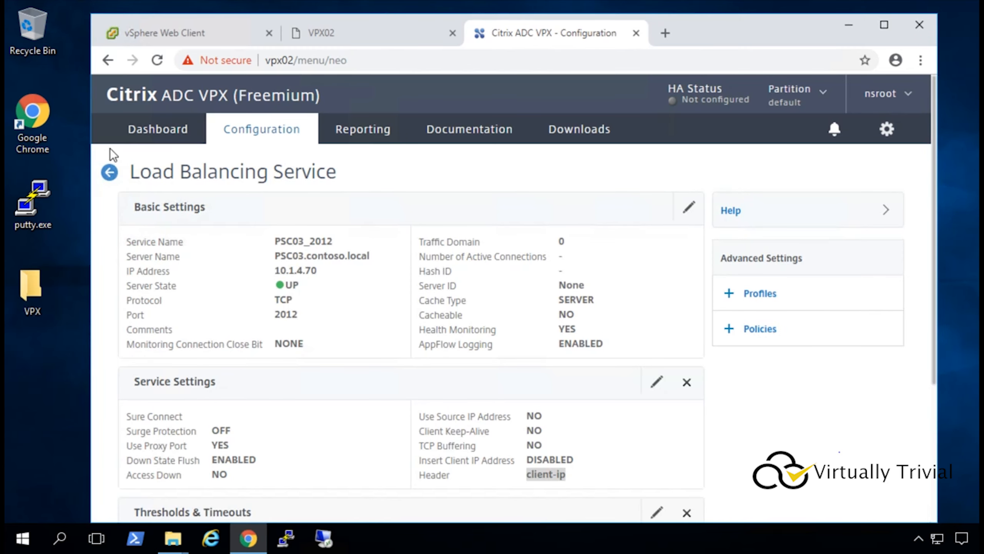
{"action": "left_click", "coordinate": [109, 172]}
Create TCP service PSC03_2014 on port 2014 and return to the list.
{"action": "left_click", "coordinate": [311, 260]}
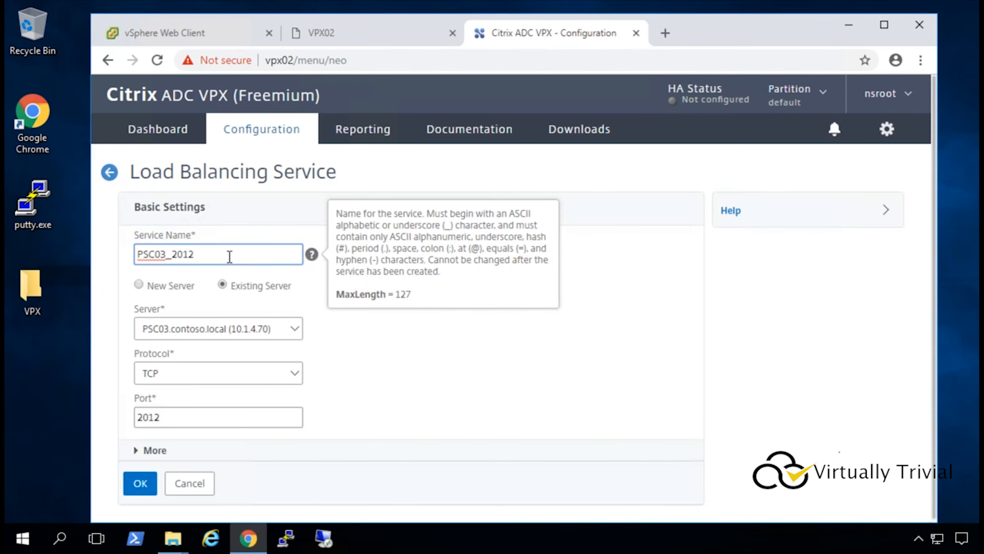
{"action": "key", "text": "BackSpace"}
{"action": "type", "text": "4"}
{"action": "left_click", "coordinate": [209, 417]}
{"action": "key", "text": "BackSpace"}
{"action": "type", "text": "4"}
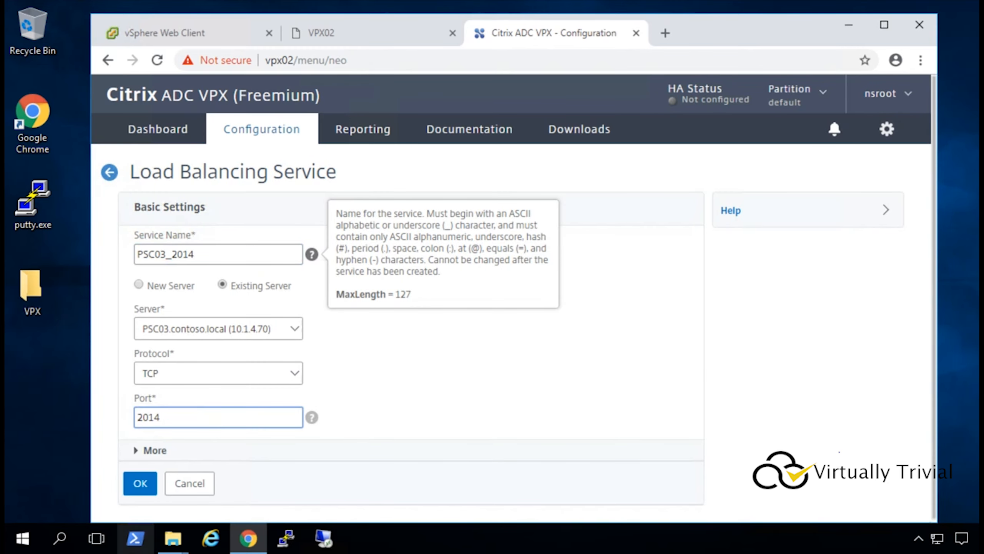
{"action": "left_click", "coordinate": [140, 483]}
{"action": "left_click", "coordinate": [109, 172]}
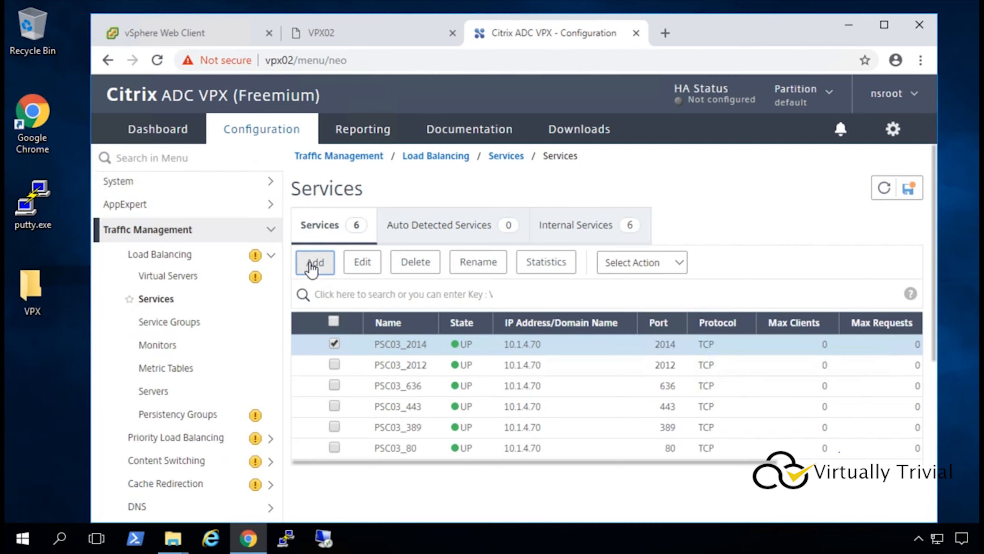
Create TCP service PSC03_2020 on port 2020 and return to the list.
{"action": "left_click", "coordinate": [311, 265]}
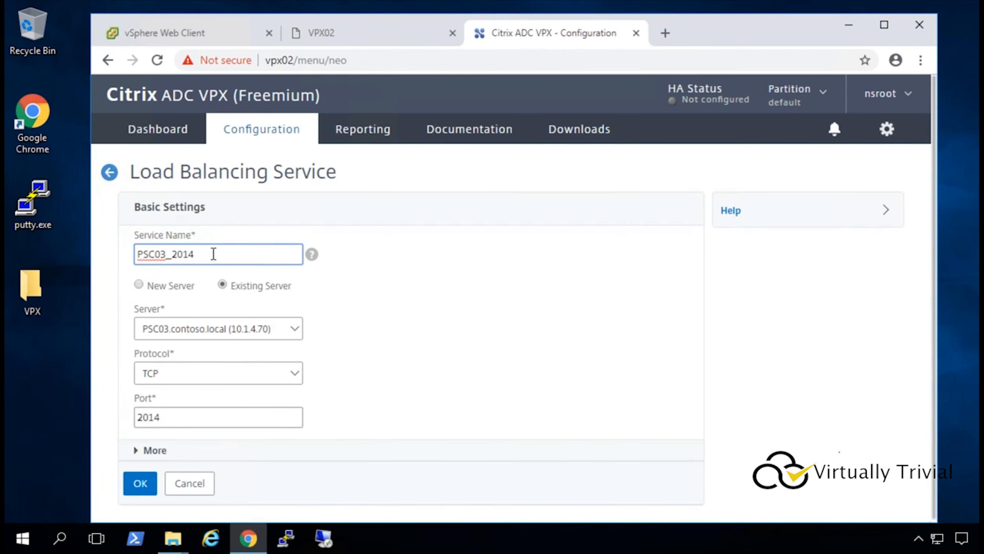
{"action": "key", "text": "BackSpace"}
{"action": "key", "text": "BackSpace"}
{"action": "type", "text": "20"}
{"action": "left_click", "coordinate": [187, 411]}
{"action": "key", "text": "BackSpace"}
{"action": "key", "text": "BackSpace"}
{"action": "type", "text": "20"}
{"action": "left_click", "coordinate": [145, 486]}
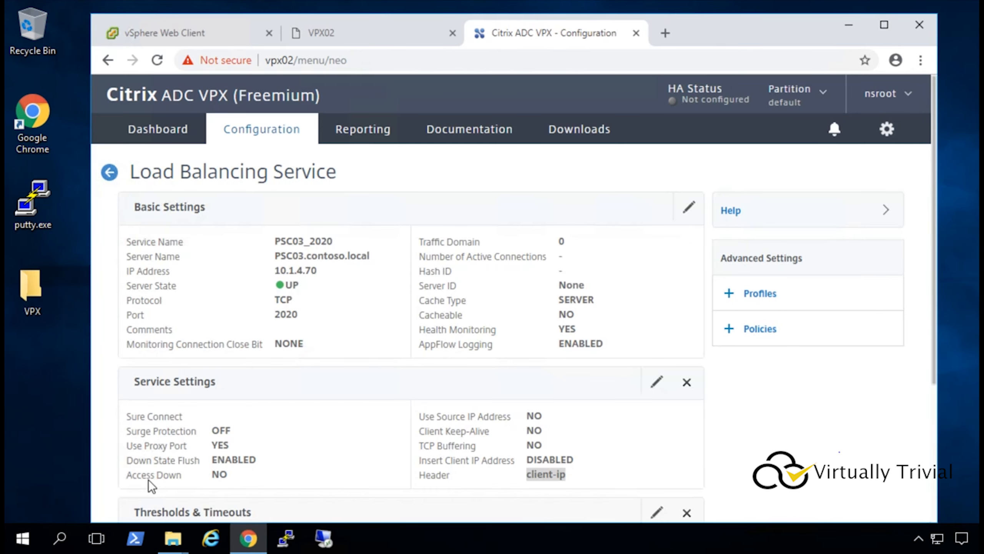
{"action": "left_click", "coordinate": [109, 172]}
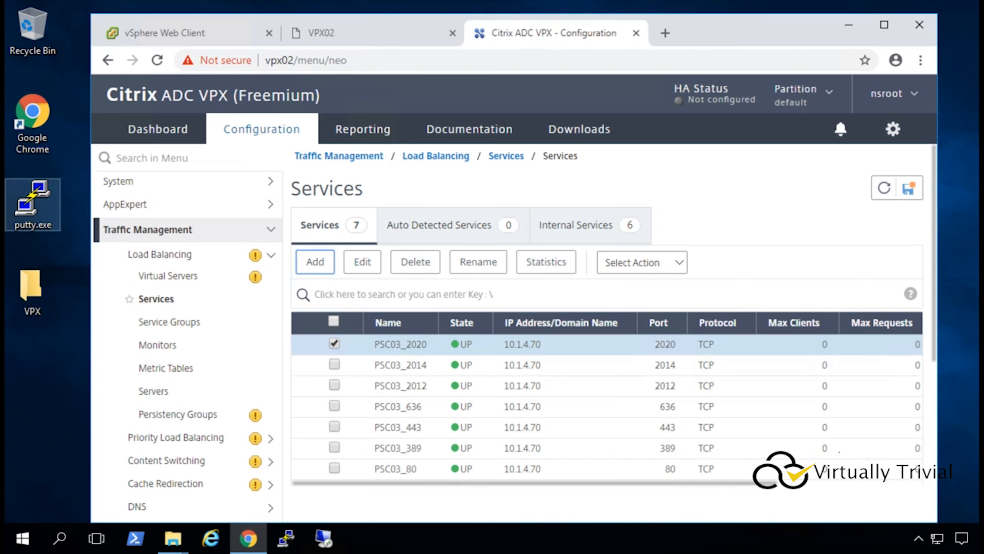
Create service PSC04_80 on server PSC04.contoso.local (10.1.4.71), TCP port 80, and return to the list.
{"action": "left_click_drag", "start_coordinate": [194, 254], "coordinate": [155, 256]}
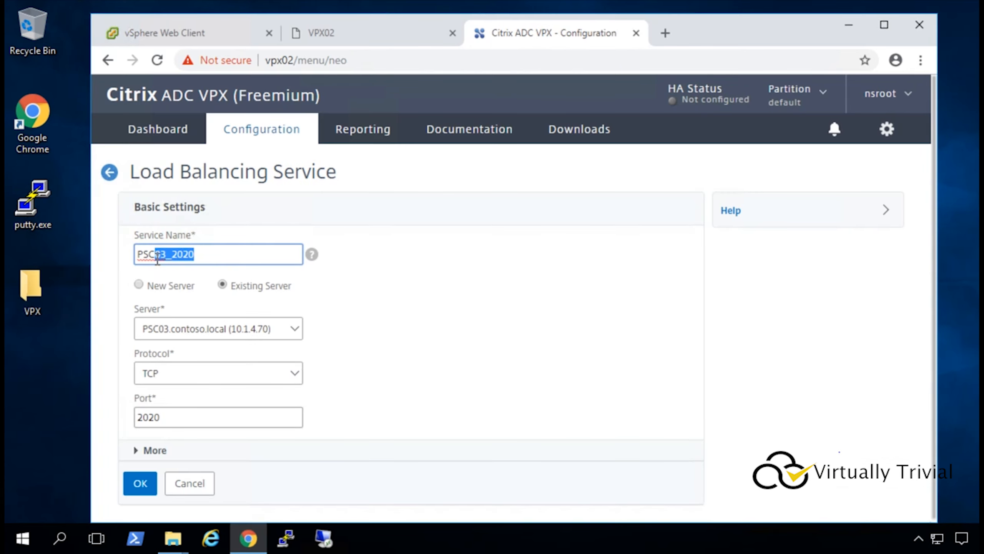
{"action": "type", "text": "04_80"}
{"action": "left_click", "coordinate": [223, 328]}
{"action": "left_click", "coordinate": [226, 358]}
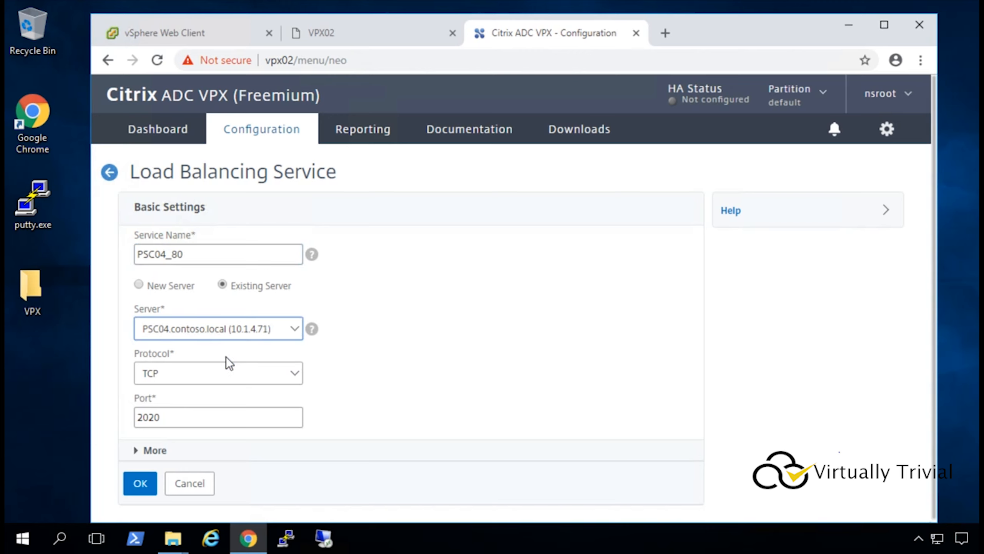
{"action": "left_click", "coordinate": [163, 417]}
{"action": "left_click_drag", "start_coordinate": [162, 418], "coordinate": [44, 403]}
{"action": "type", "text": "80"}
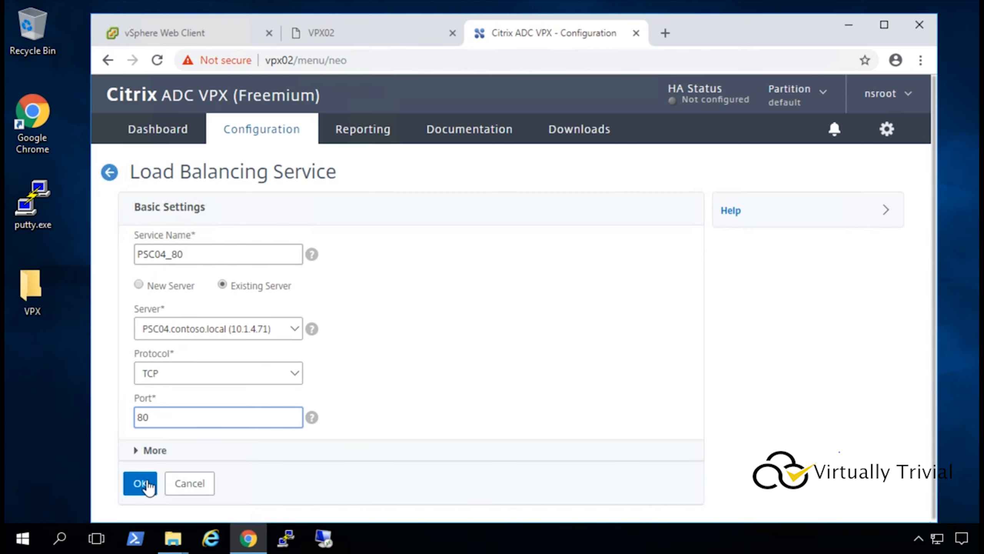
{"action": "left_click", "coordinate": [141, 483]}
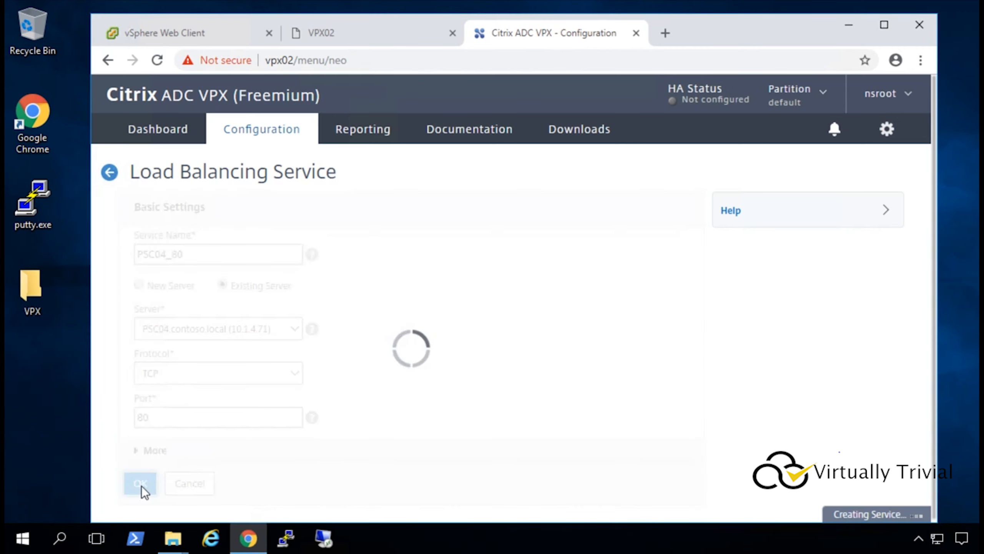
{"action": "left_click", "coordinate": [109, 172]}
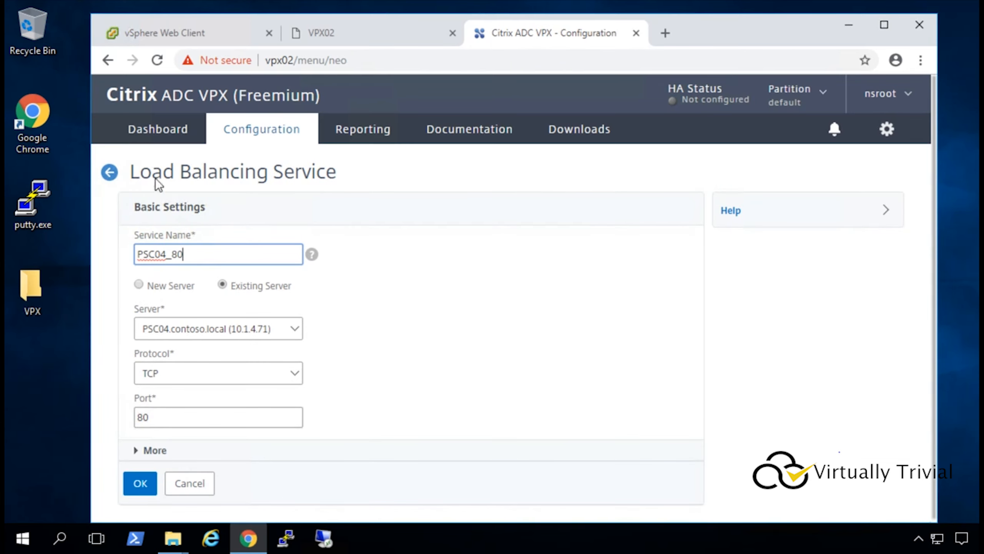
Create service PSC04_389 on TCP port 389.
{"action": "key", "text": "ctrl+a"}
{"action": "key", "text": "BackSpace"}
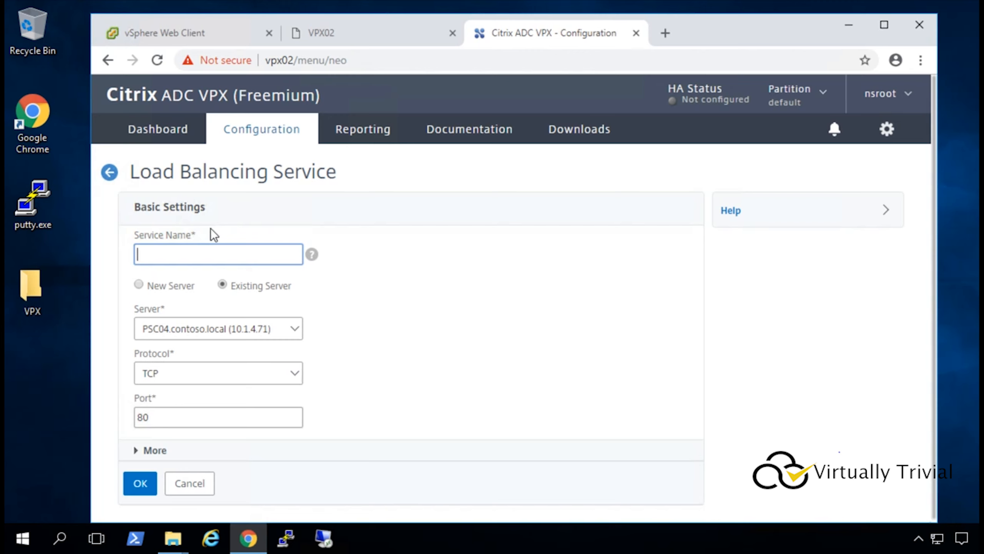
{"action": "type", "text": "389"}
{"action": "key", "text": "Home"}
{"action": "type", "text": "PSC04_"}
{"action": "left_click", "coordinate": [169, 418]}
{"action": "key", "text": "ctrl+a"}
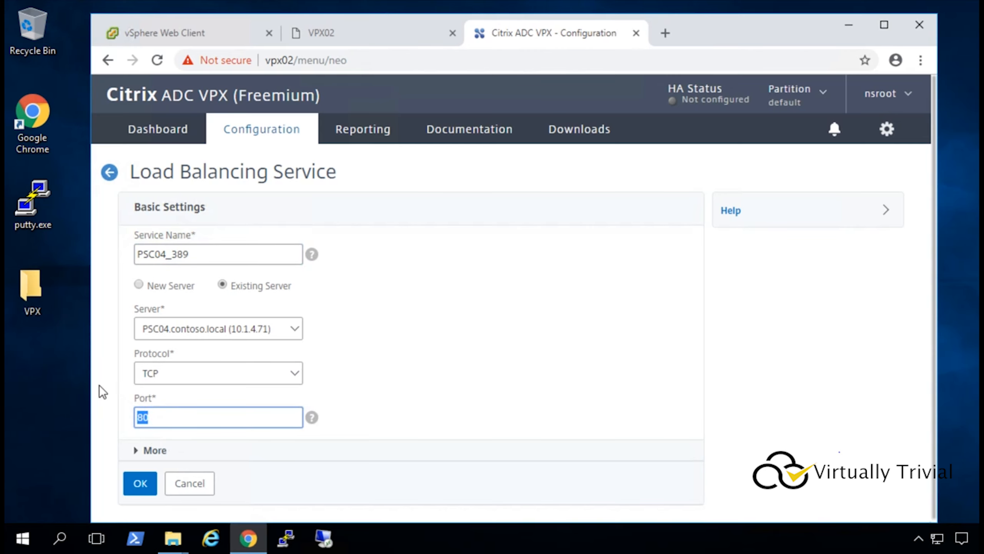
{"action": "type", "text": "389"}
{"action": "left_click", "coordinate": [140, 483]}
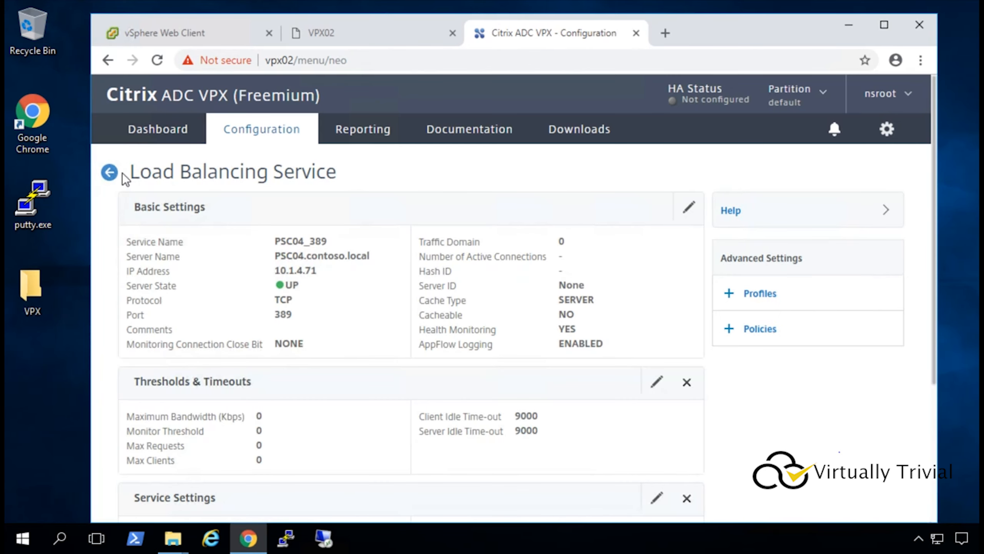
{"action": "left_click", "coordinate": [113, 172]}
Add service PSC04_443 on port 443, based on PSC04_389.
{"action": "left_click", "coordinate": [314, 262]}
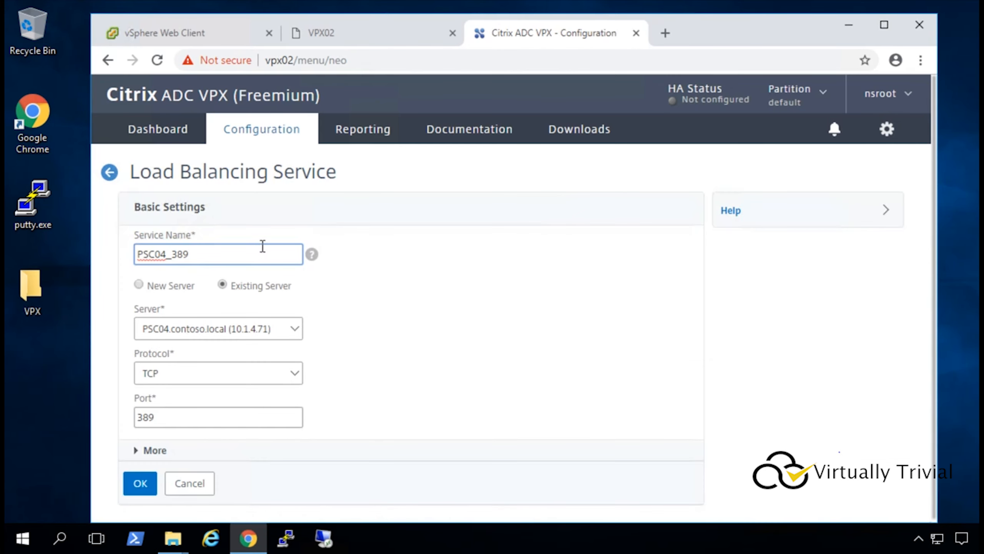
{"action": "key", "text": "BackSpace"}
{"action": "key", "text": "BackSpace"}
{"action": "key", "text": "BackSpace"}
{"action": "type", "text": "443"}
{"action": "left_click_drag", "start_coordinate": [159, 417], "coordinate": [88, 428]}
{"action": "type", "text": "443"}
{"action": "left_click", "coordinate": [137, 485]}
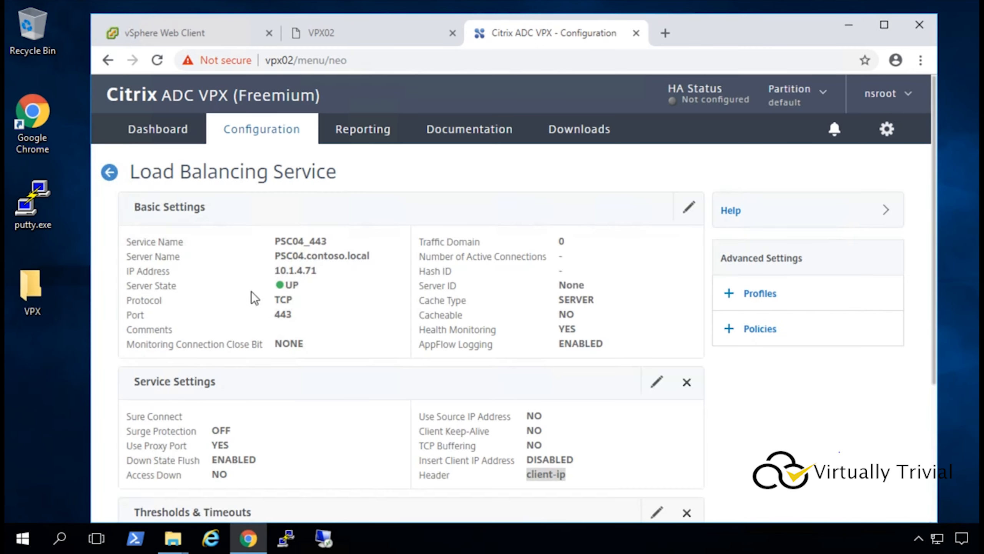
{"action": "left_click", "coordinate": [112, 173]}
Add service PSC04_636 on port 636.
{"action": "left_click", "coordinate": [315, 261]}
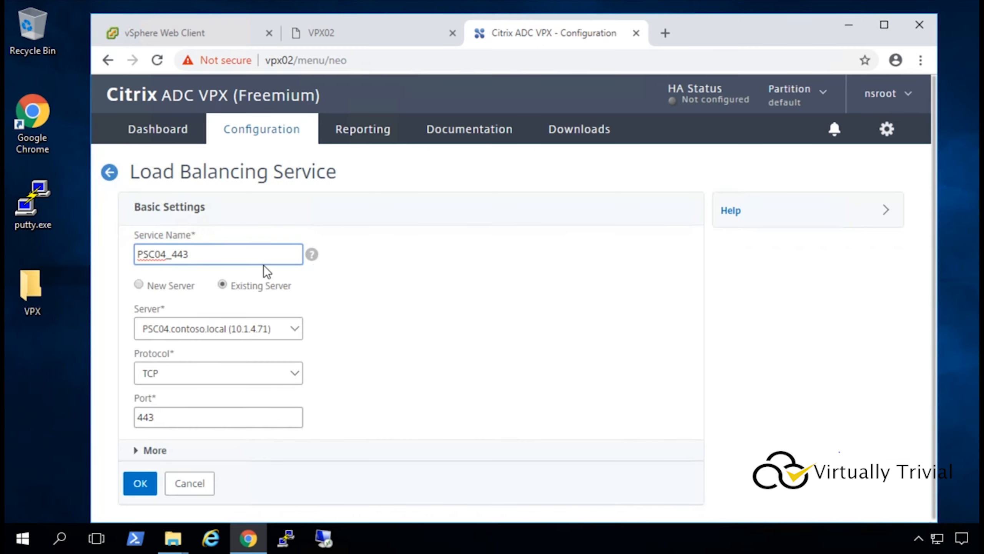
{"action": "key", "text": "BackSpace"}
{"action": "key", "text": "BackSpace"}
{"action": "key", "text": "BackSpace"}
{"action": "type", "text": "636"}
{"action": "left_click_drag", "start_coordinate": [200, 415], "coordinate": [58, 411]}
{"action": "type", "text": "636"}
{"action": "left_click", "coordinate": [140, 482]}
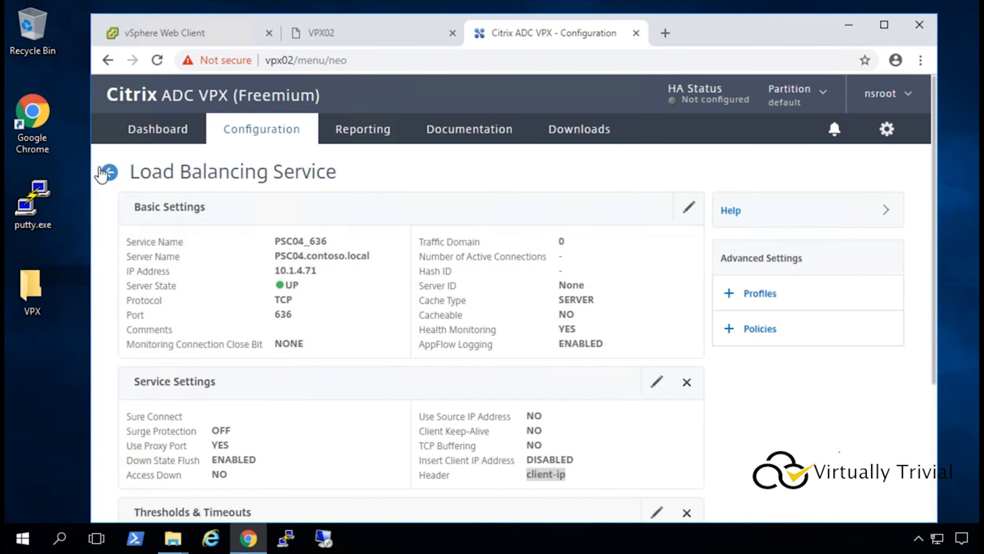
{"action": "left_click", "coordinate": [109, 172]}
Add service PSC04_2012 on port 2012.
{"action": "left_click", "coordinate": [321, 263]}
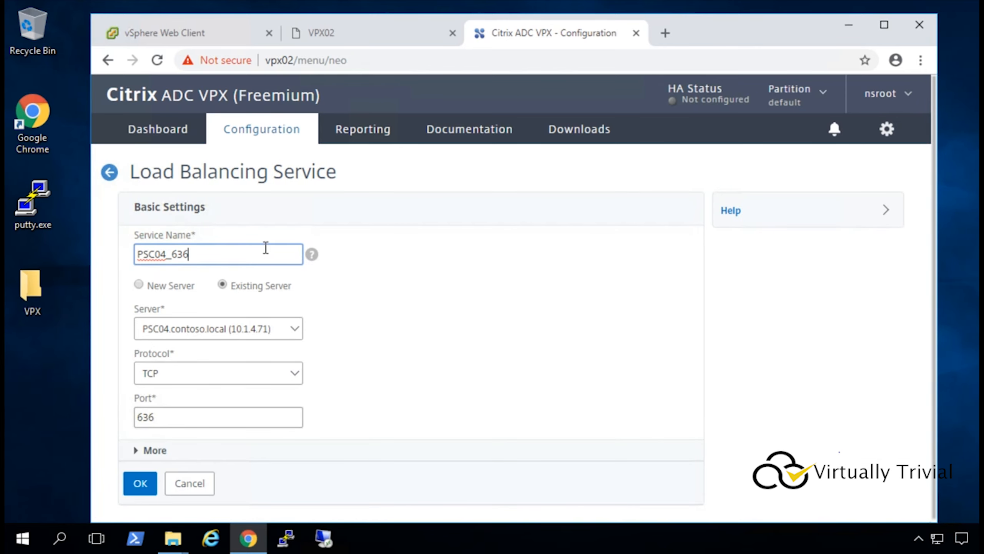
{"action": "key", "text": "BackSpace"}
{"action": "key", "text": "BackSpace"}
{"action": "key", "text": "BackSpace"}
{"action": "type", "text": "2012"}
{"action": "double_click", "coordinate": [147, 417]}
{"action": "type", "text": "2012"}
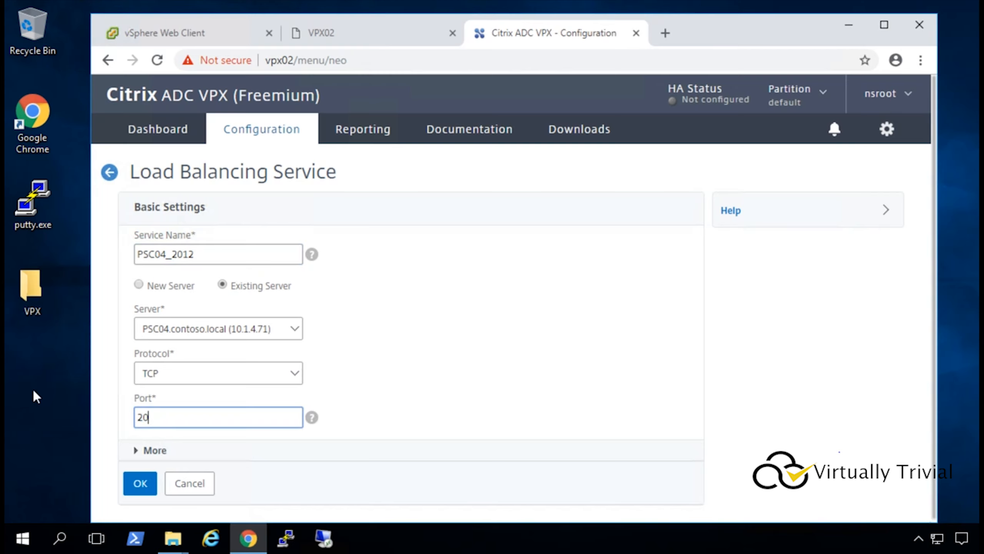
{"action": "left_click", "coordinate": [150, 485]}
{"action": "left_click", "coordinate": [110, 172]}
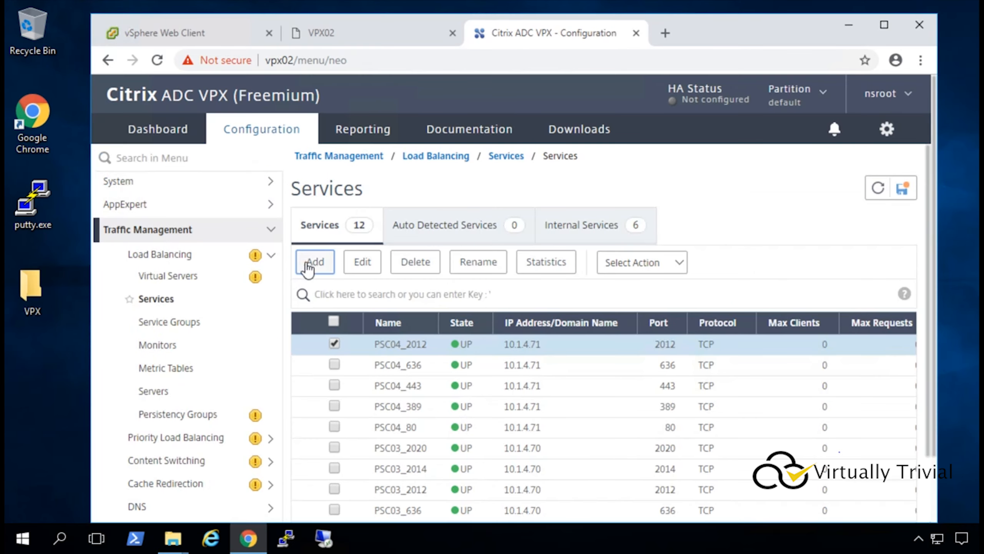
Add service PSC04_2014 on port 2014.
{"action": "left_click", "coordinate": [306, 262]}
{"action": "key", "text": "BackSpace"}
{"action": "type", "text": "4_2014"}
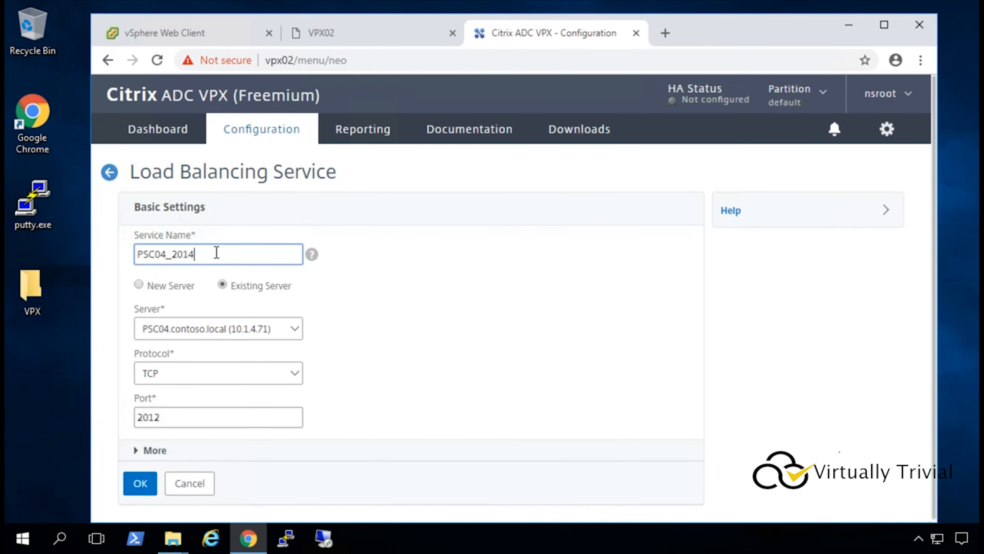
{"action": "left_click", "coordinate": [191, 415]}
{"action": "key", "text": "BackSpace"}
{"action": "type", "text": "4"}
{"action": "left_click", "coordinate": [143, 473]}
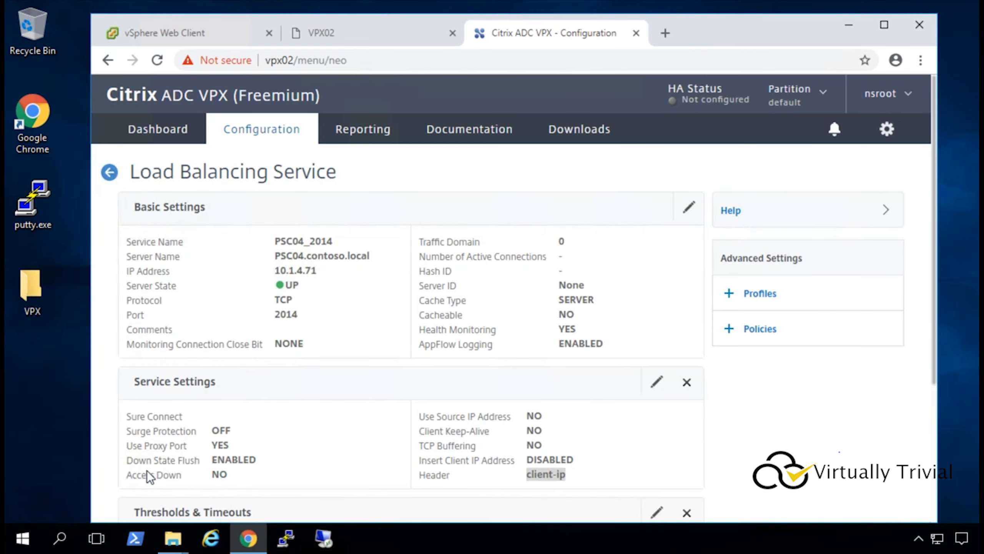
{"action": "left_click", "coordinate": [109, 173]}
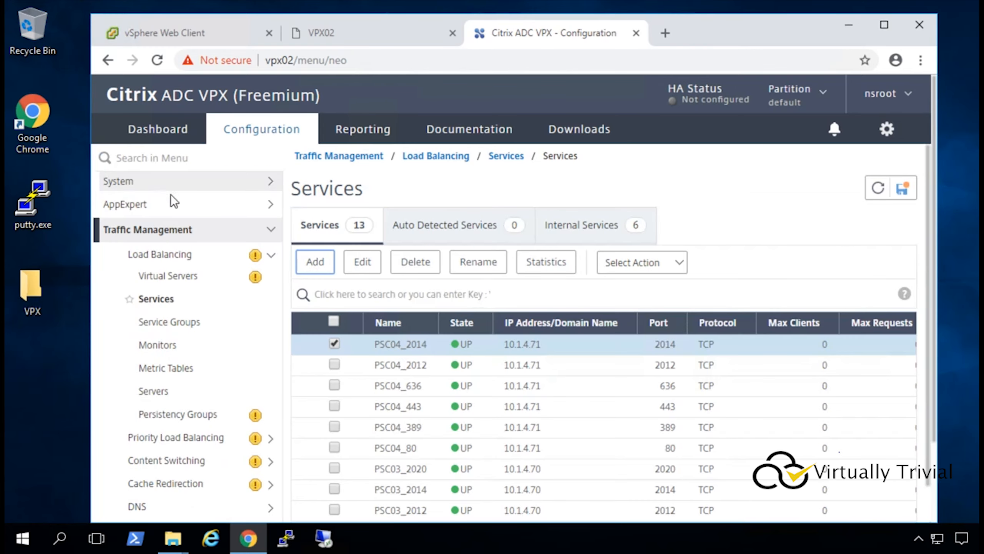
Add service PSC04_2020 on port 2020.
{"action": "left_click", "coordinate": [317, 266]}
{"action": "key", "text": "BackSpace"}
{"action": "key", "text": "BackSpace"}
{"action": "type", "text": "20"}
{"action": "left_click", "coordinate": [211, 412]}
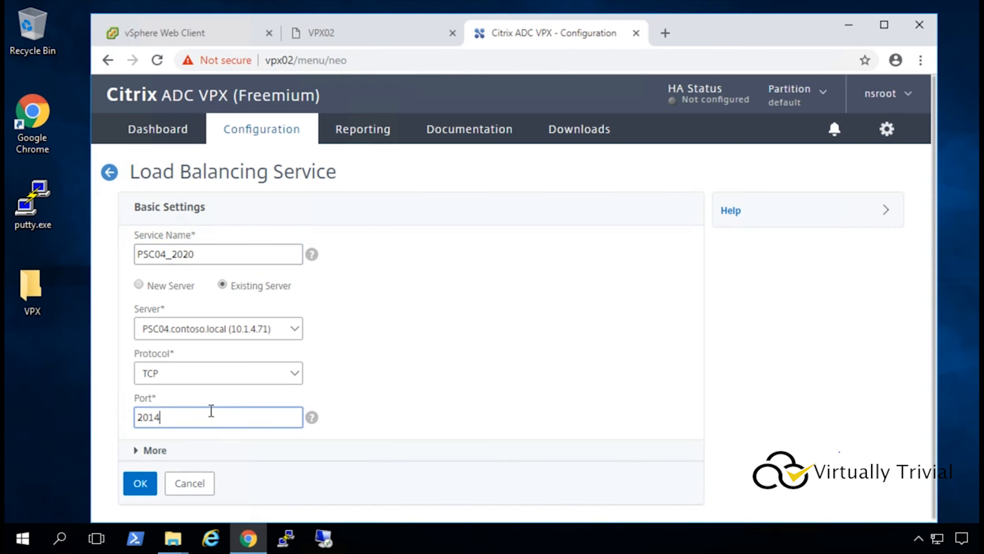
{"action": "key", "text": "BackSpace"}
{"action": "key", "text": "BackSpace"}
{"action": "type", "text": "20"}
{"action": "left_click", "coordinate": [140, 485]}
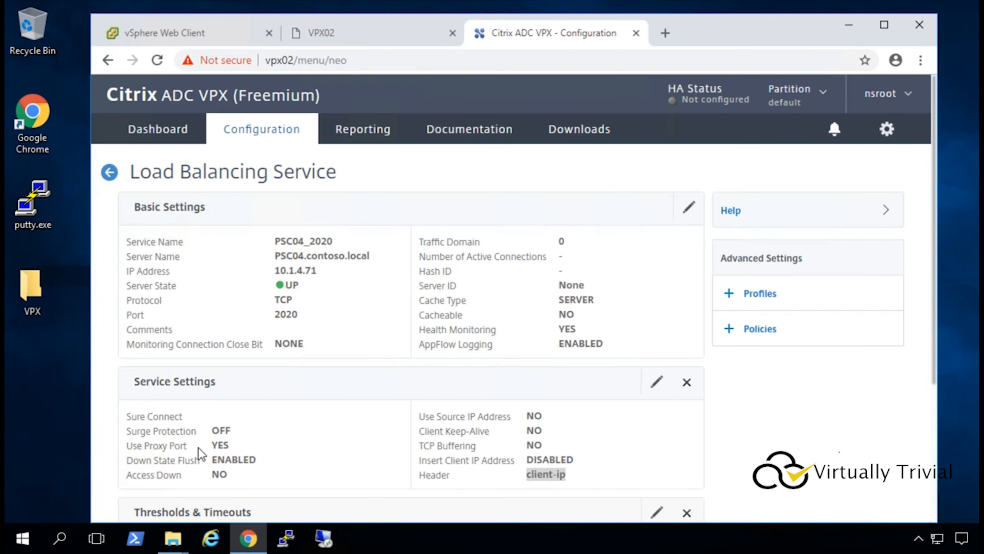
{"action": "left_click", "coordinate": [110, 171]}
Review the PSC03/PSC04 services list, then go to the empty Load Balancing Virtual Servers list.
{"action": "scroll", "coordinate": [118, 300], "scroll_direction": "down", "scroll_amount": 5}
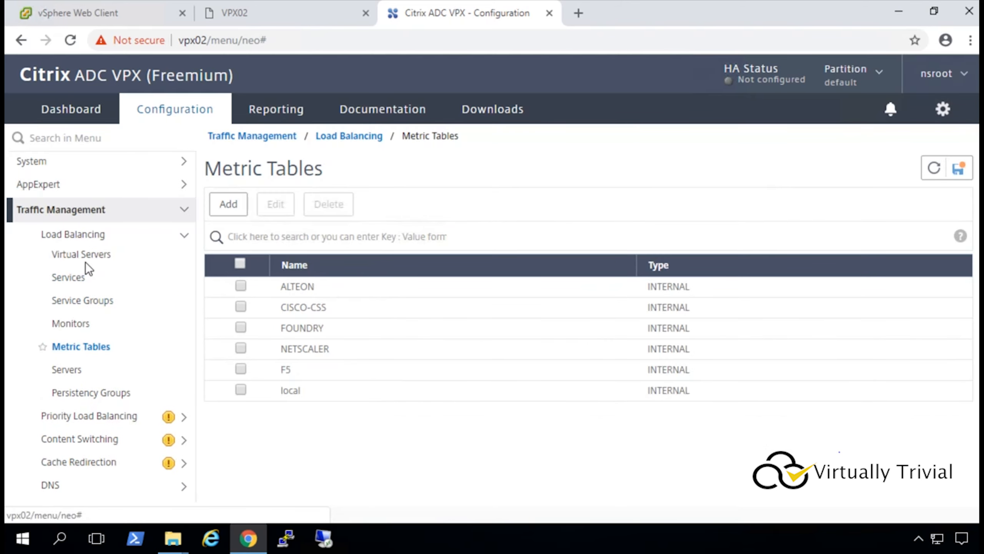
{"action": "left_click", "coordinate": [84, 252]}
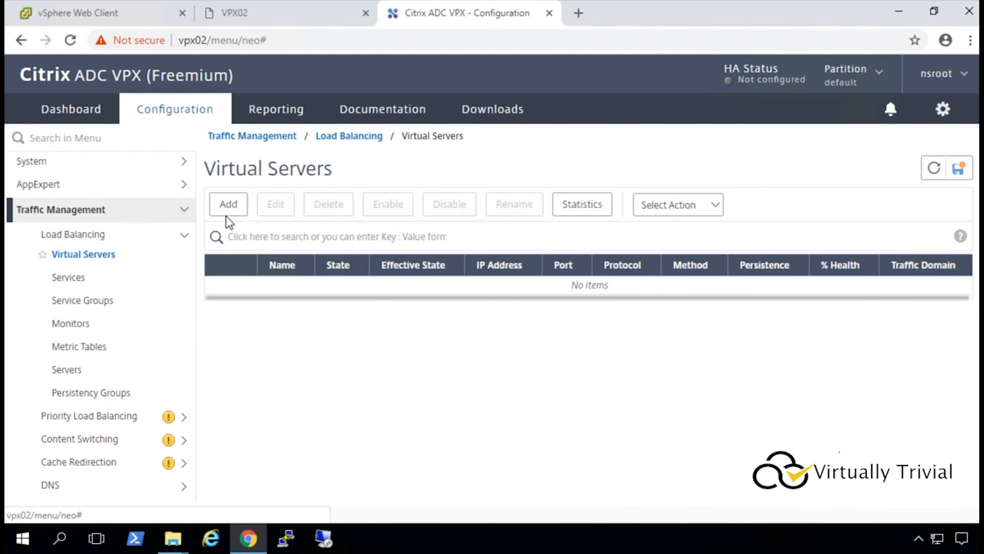
Add virtual server PSC_VS_80 with protocol TCP, IP 10.1.4.61 and port 80.
{"action": "left_click", "coordinate": [228, 205]}
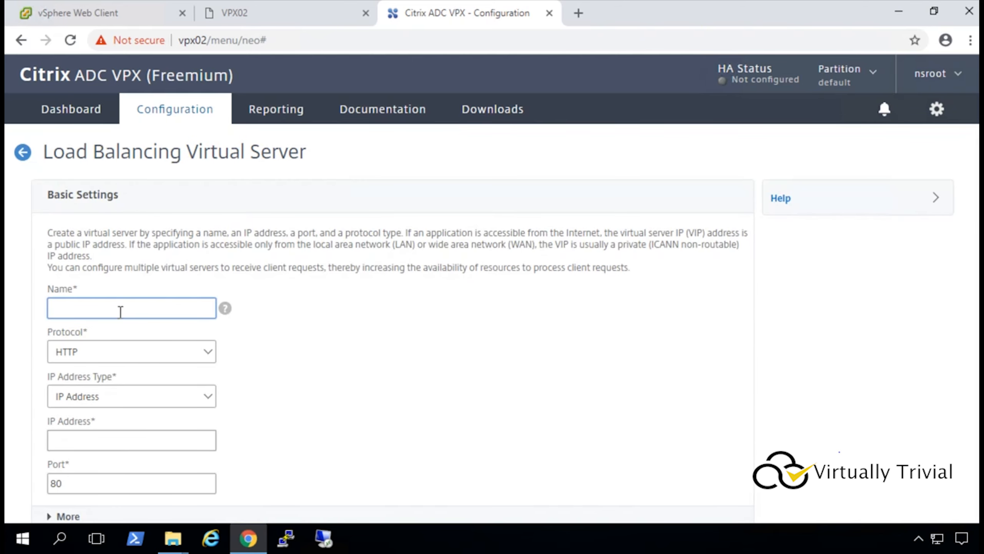
{"action": "type", "text": "PSC_VS_80"}
{"action": "left_click", "coordinate": [100, 352]}
{"action": "scroll", "coordinate": [112, 278], "scroll_direction": "down", "scroll_amount": 5}
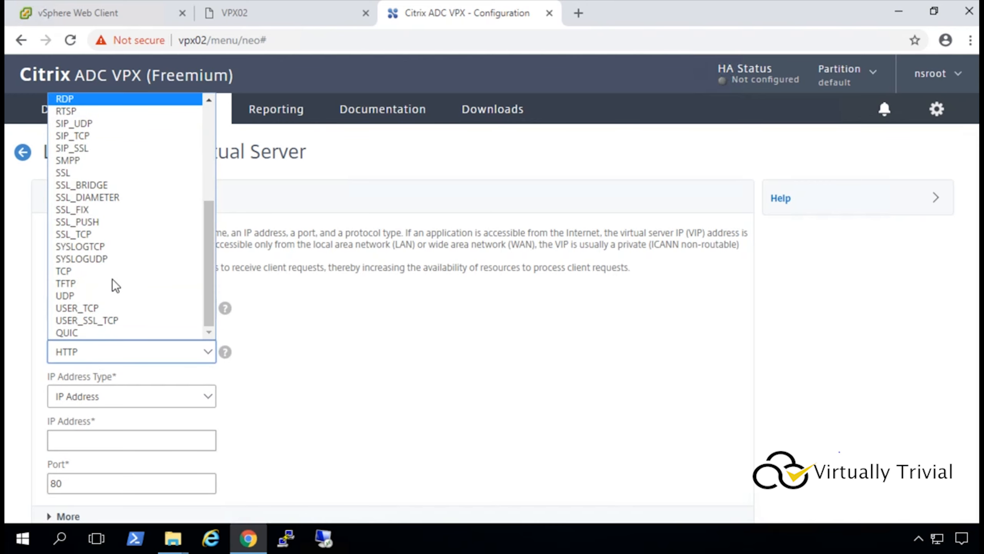
{"action": "left_click", "coordinate": [98, 271]}
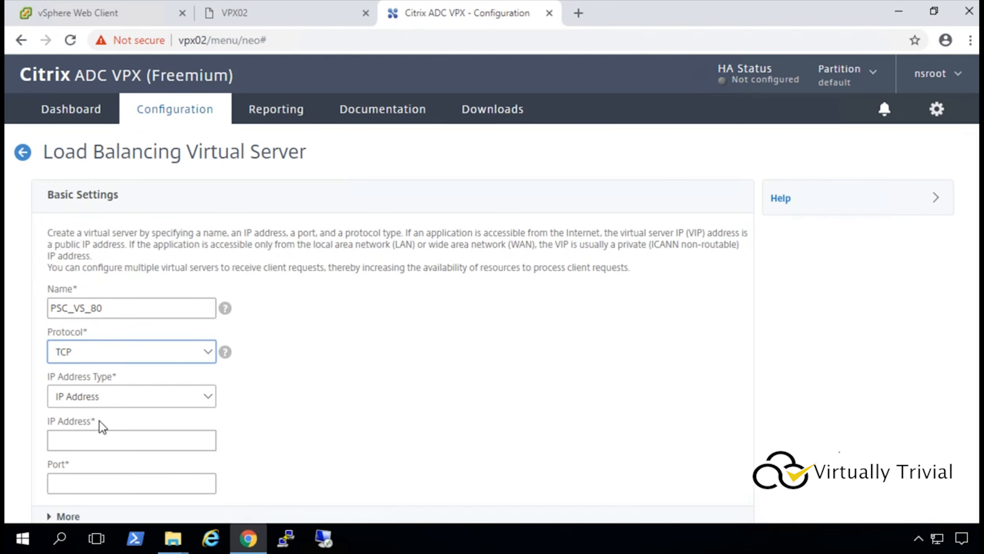
{"action": "left_click", "coordinate": [104, 440]}
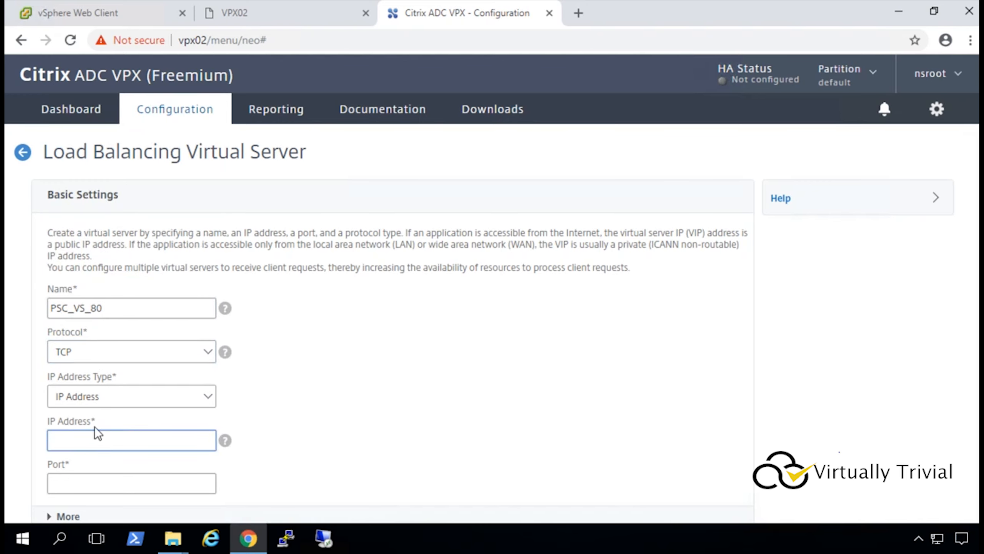
{"action": "type", "text": "10.1.4.61"}
{"action": "left_click", "coordinate": [88, 487]}
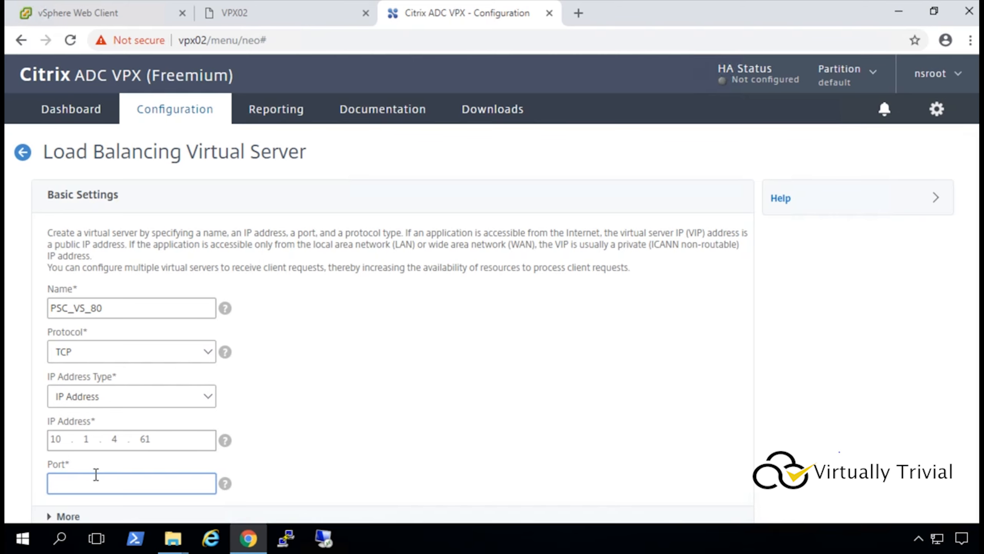
{"action": "type", "text": "80"}
{"action": "scroll", "coordinate": [351, 328], "scroll_direction": "down", "scroll_amount": 2}
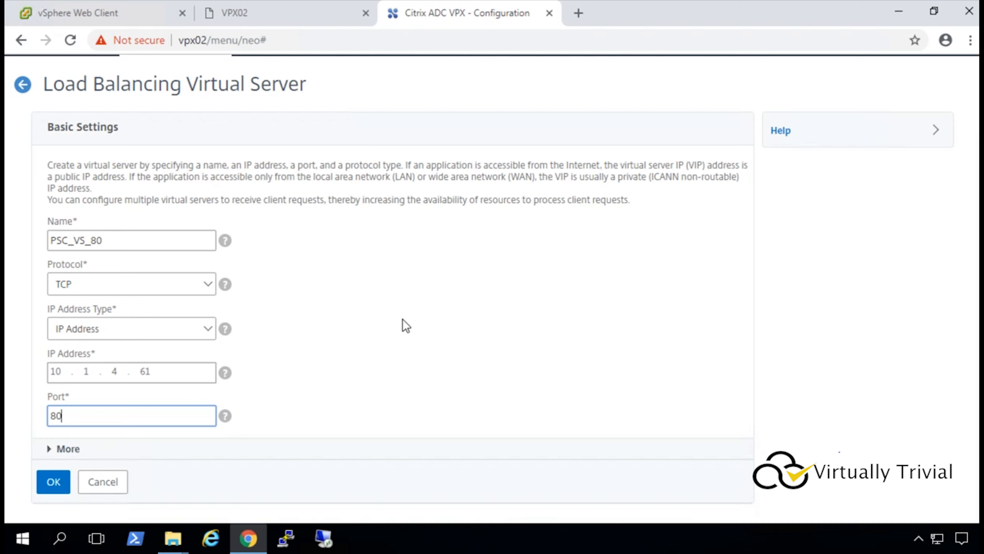
{"action": "left_click", "coordinate": [54, 484]}
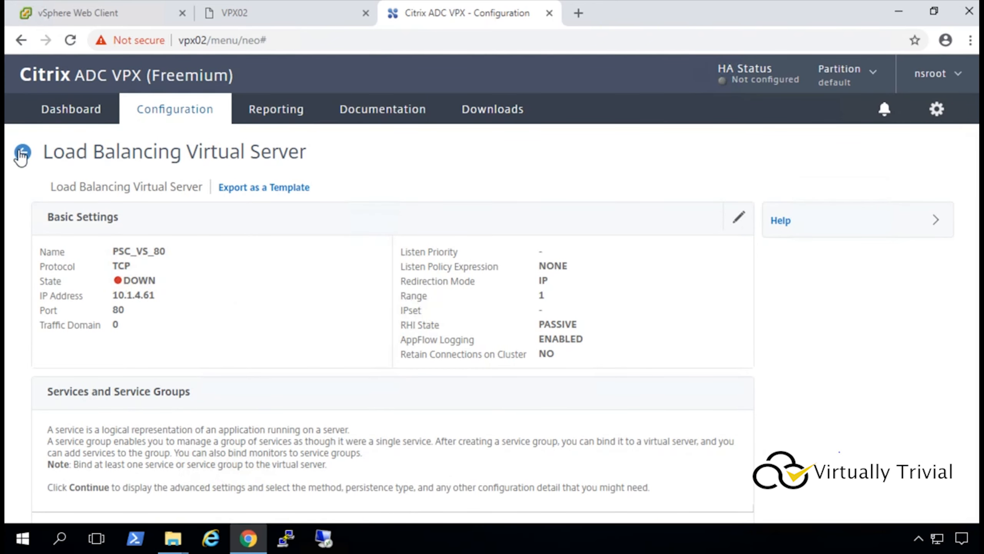
Bind services PSC03_80 and PSC04_80 to PSC_VS_80 and return to the virtual servers list.
{"action": "scroll", "coordinate": [306, 317], "scroll_direction": "down", "scroll_amount": 3}
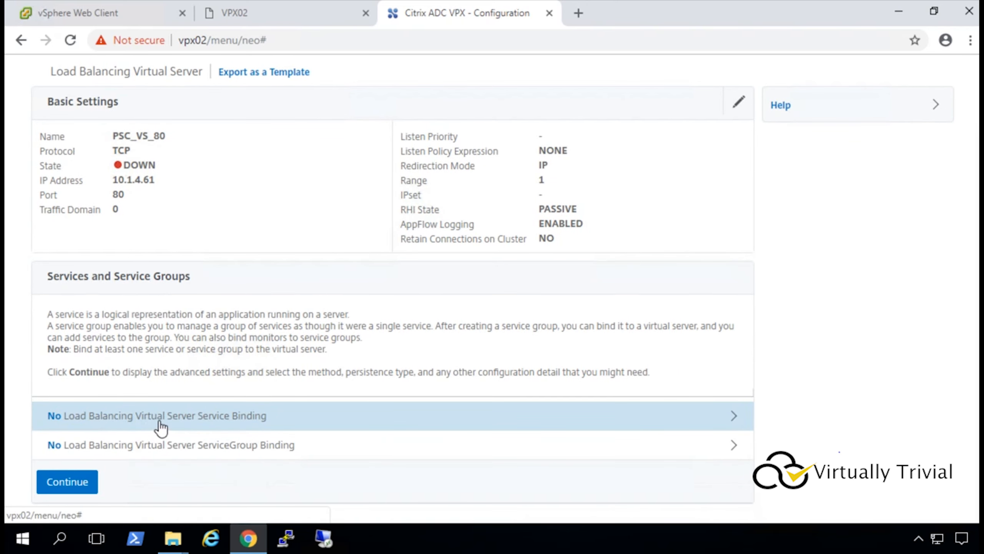
{"action": "left_click", "coordinate": [258, 415]}
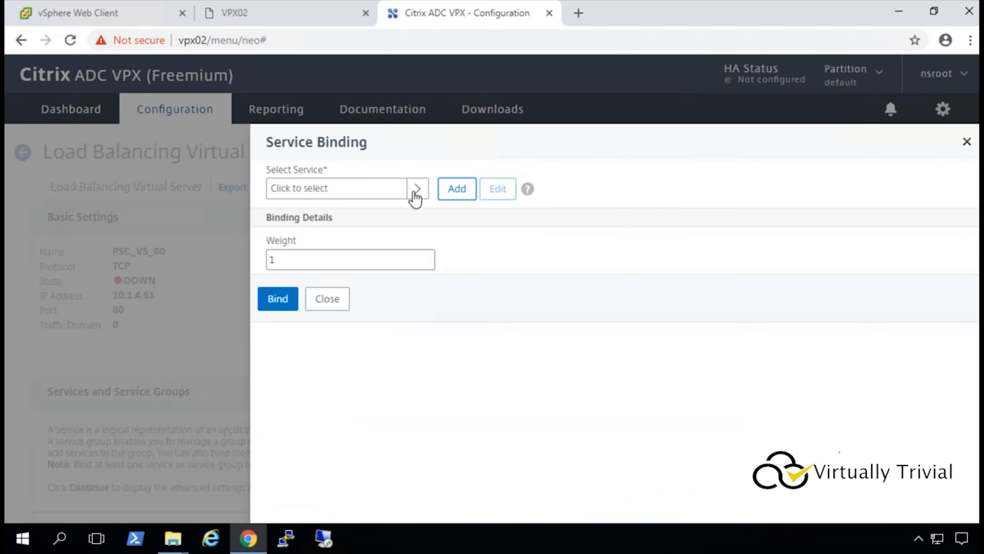
{"action": "left_click", "coordinate": [415, 192]}
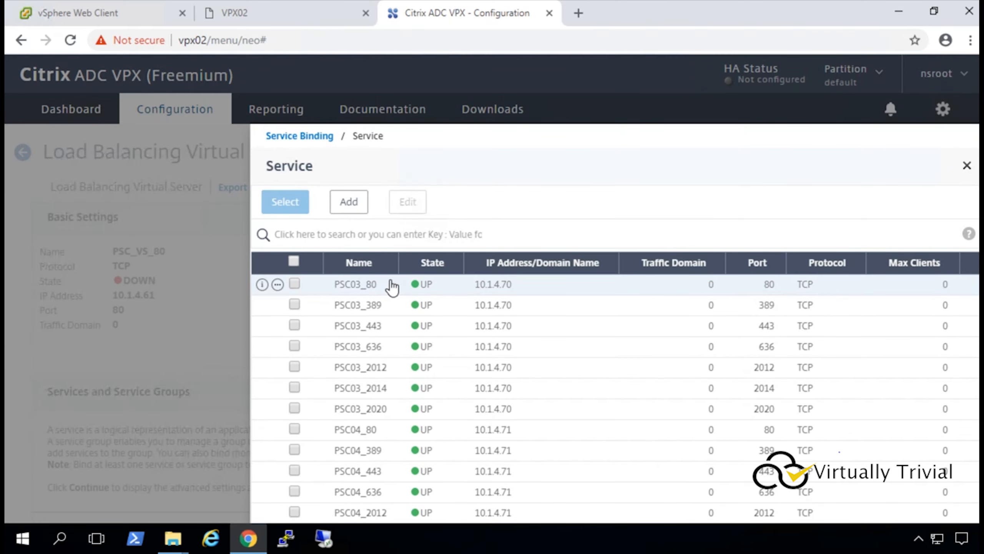
{"action": "left_click", "coordinate": [294, 284]}
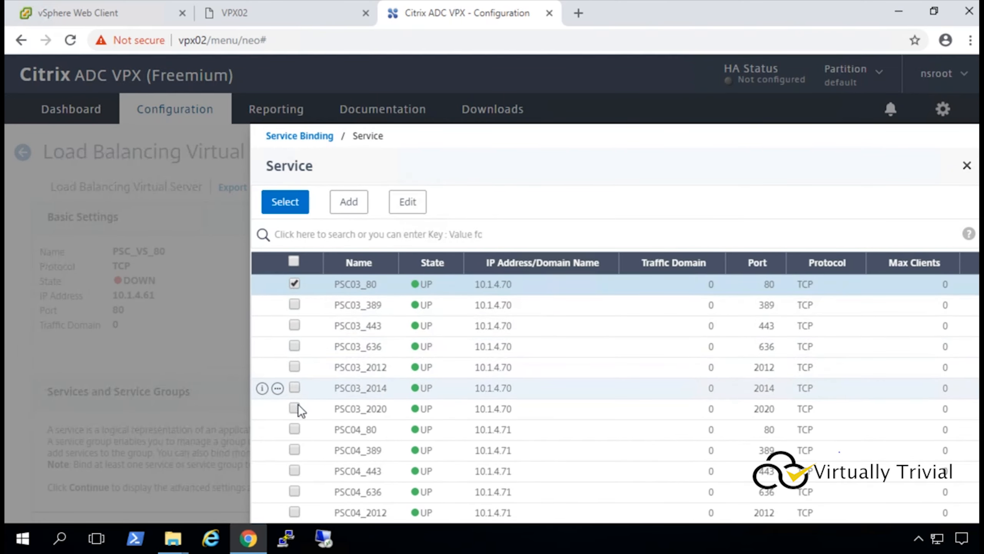
{"action": "left_click", "coordinate": [298, 429]}
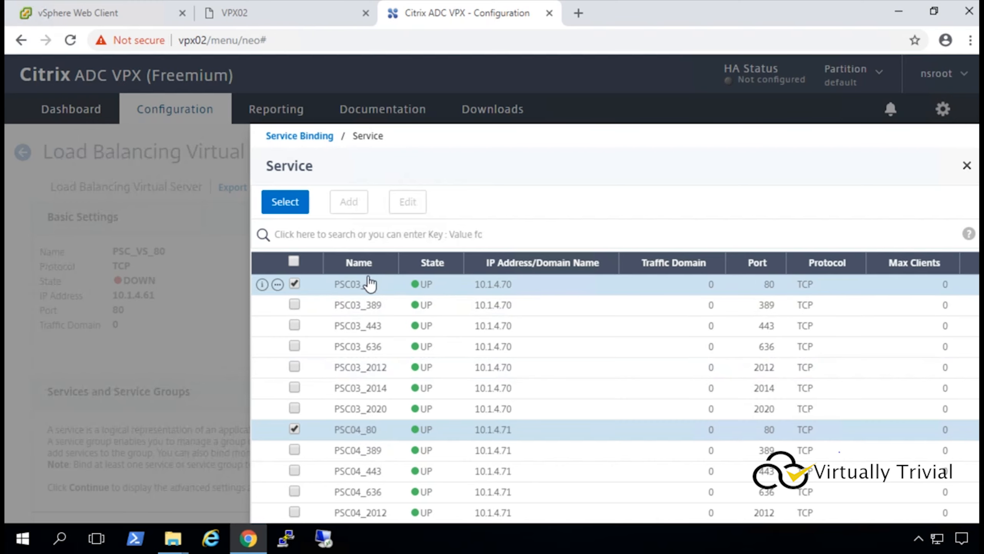
{"action": "left_click", "coordinate": [284, 202]}
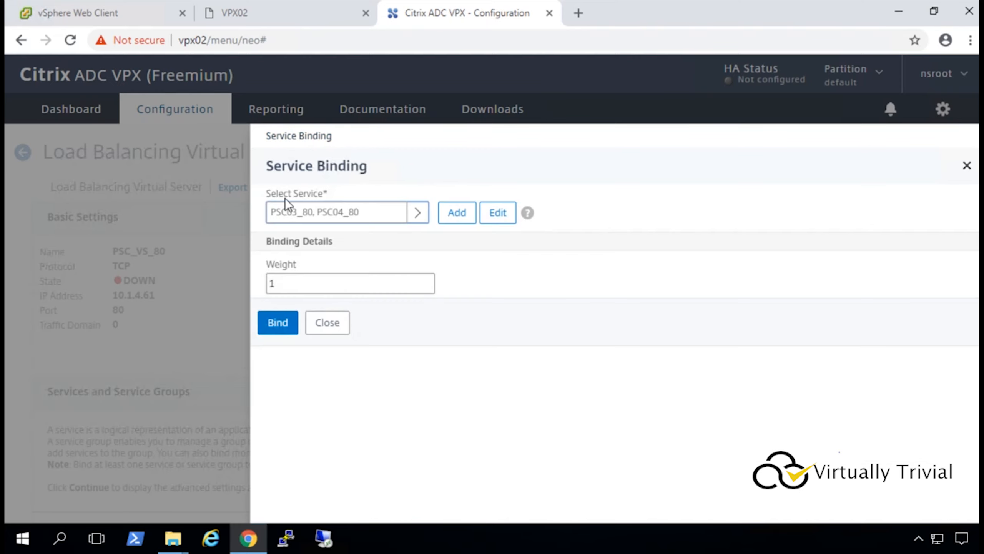
{"action": "left_click", "coordinate": [275, 323]}
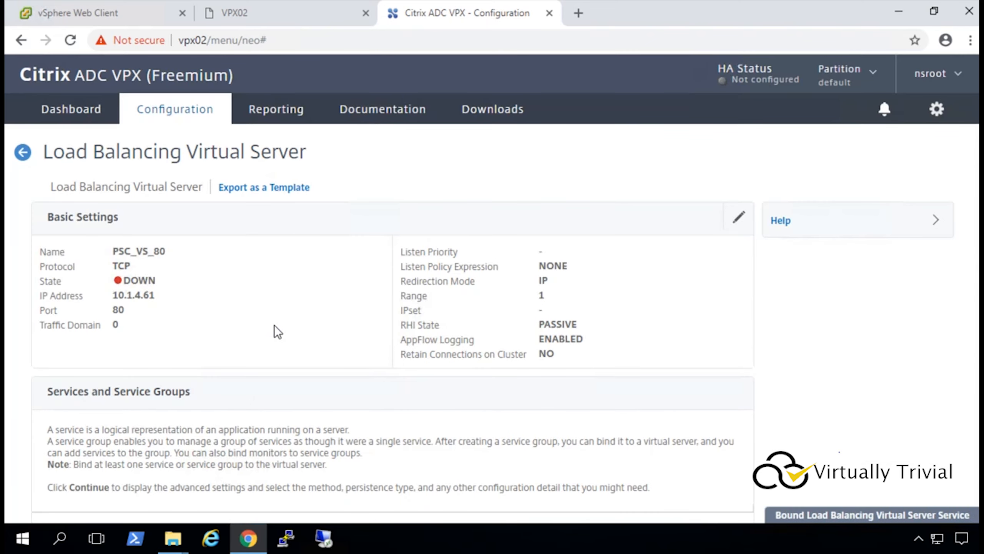
{"action": "left_click", "coordinate": [23, 131]}
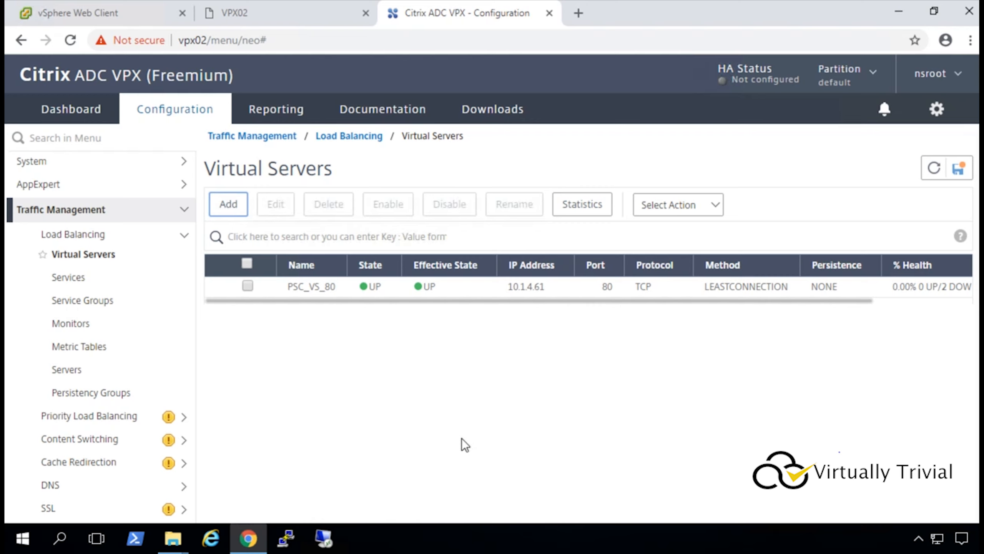
Add virtual server PSC_VS_389 with protocol TCP, IP 10.1.4.61 and port 389.
{"action": "left_click", "coordinate": [231, 205]}
{"action": "type", "text": "PSC_VS"}
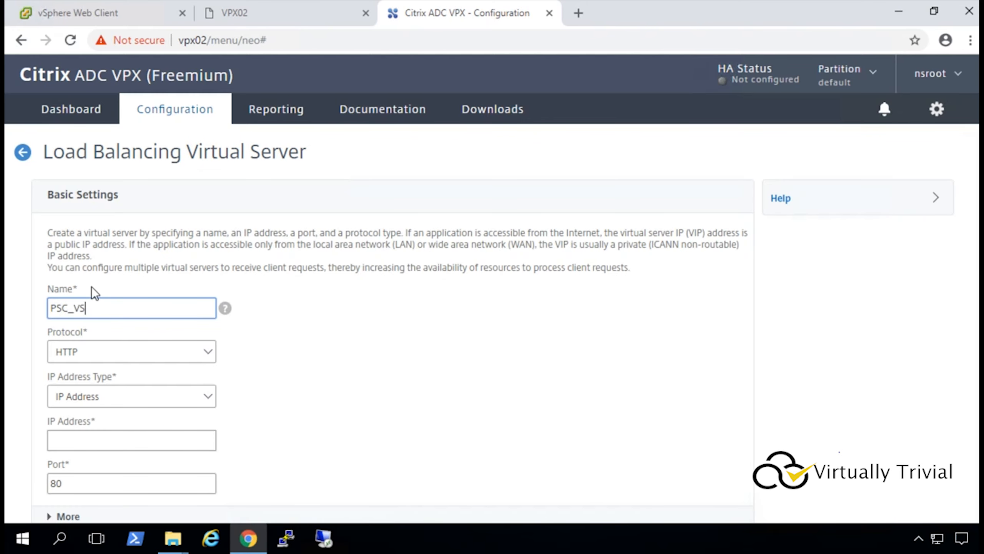
{"action": "type", "text": "_389"}
{"action": "left_click", "coordinate": [89, 351]}
{"action": "scroll", "coordinate": [92, 306], "scroll_direction": "down", "scroll_amount": 3}
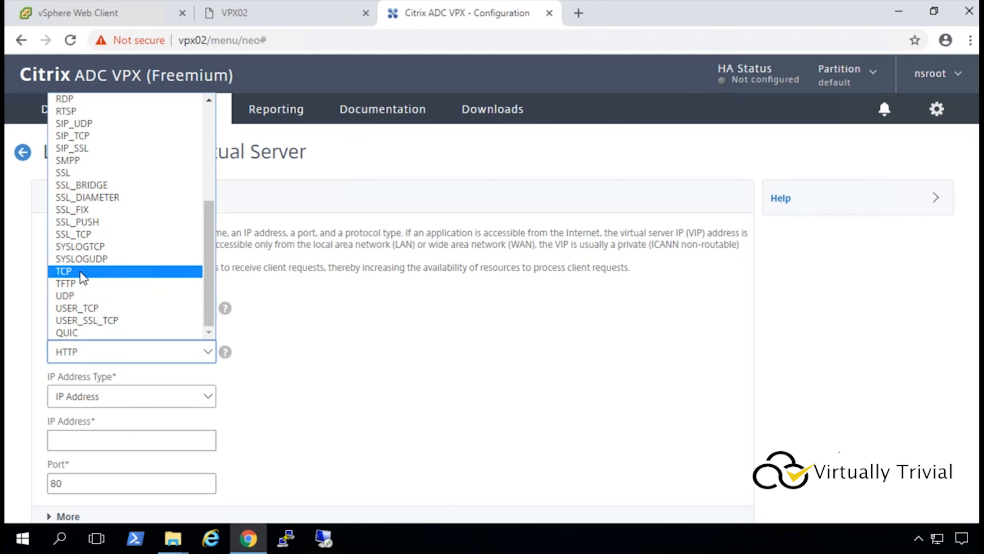
{"action": "left_click", "coordinate": [80, 271]}
{"action": "left_click", "coordinate": [103, 441]}
{"action": "type", "text": "10.1.4.61"}
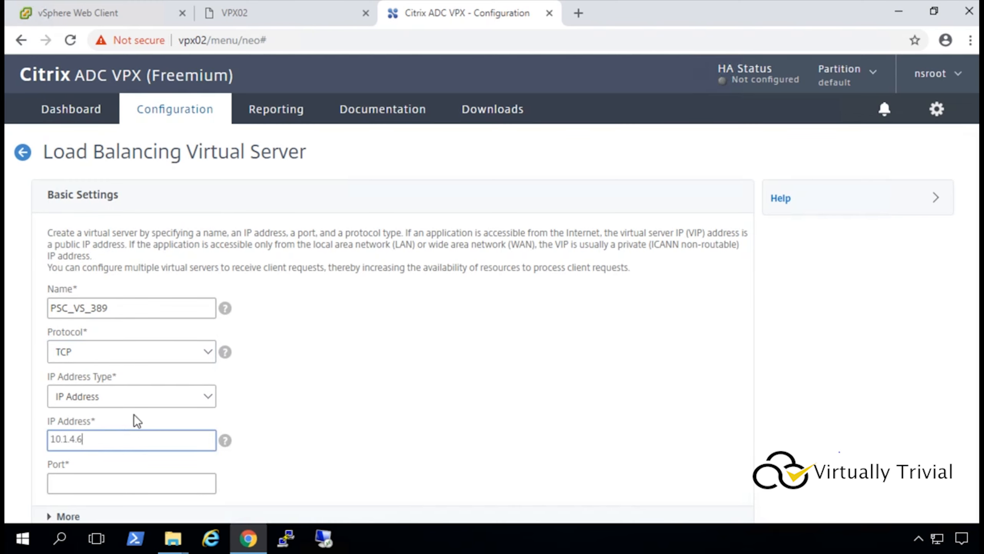
{"action": "left_click", "coordinate": [106, 483]}
{"action": "type", "text": "389"}
{"action": "scroll", "coordinate": [383, 410], "scroll_direction": "down", "scroll_amount": 2}
{"action": "left_click", "coordinate": [52, 479]}
Bind services PSC03_389 and PSC04_389 to PSC_VS_389.
{"action": "left_click", "coordinate": [179, 452]}
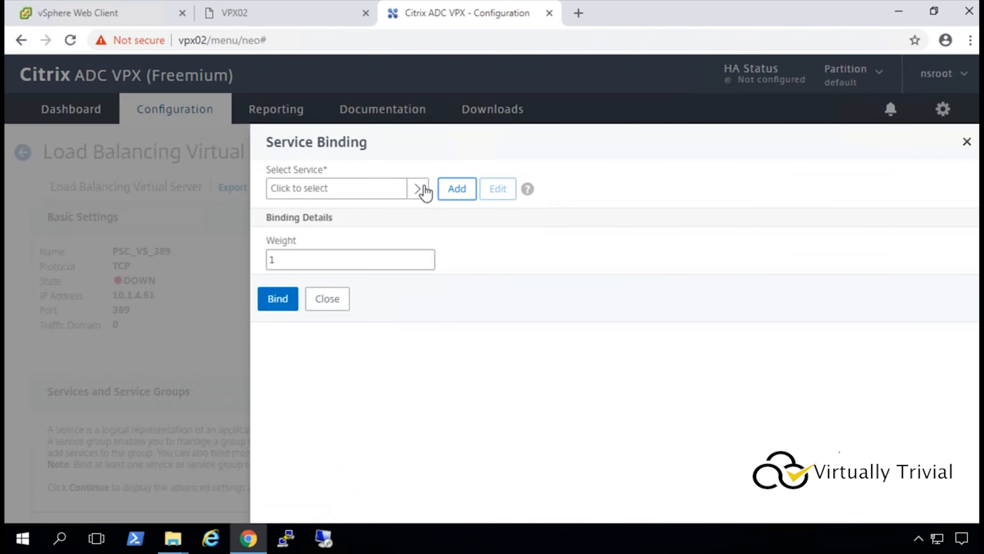
{"action": "left_click", "coordinate": [418, 189]}
{"action": "left_click", "coordinate": [294, 304]}
{"action": "left_click", "coordinate": [294, 450]}
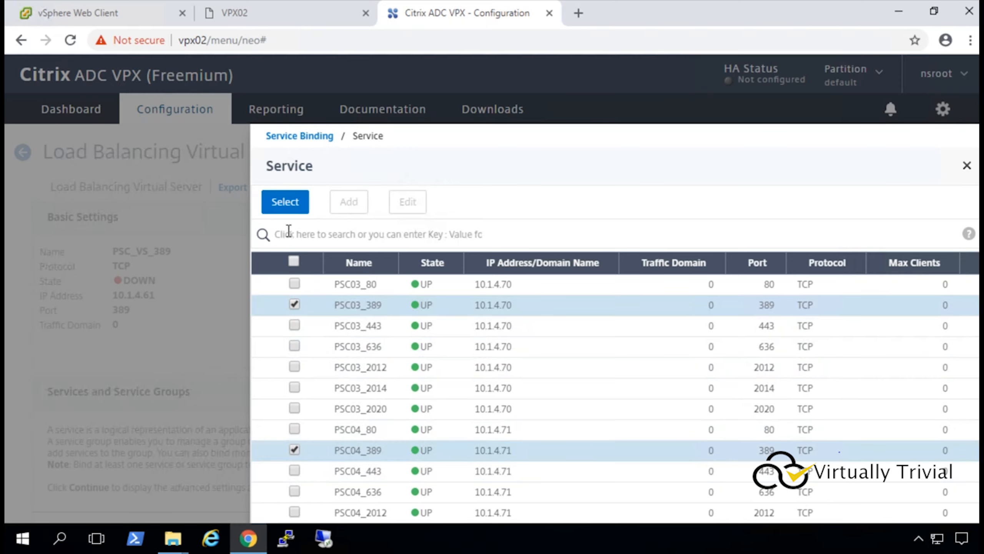
{"action": "left_click", "coordinate": [284, 201]}
{"action": "left_click", "coordinate": [276, 321]}
{"action": "left_click", "coordinate": [23, 129]}
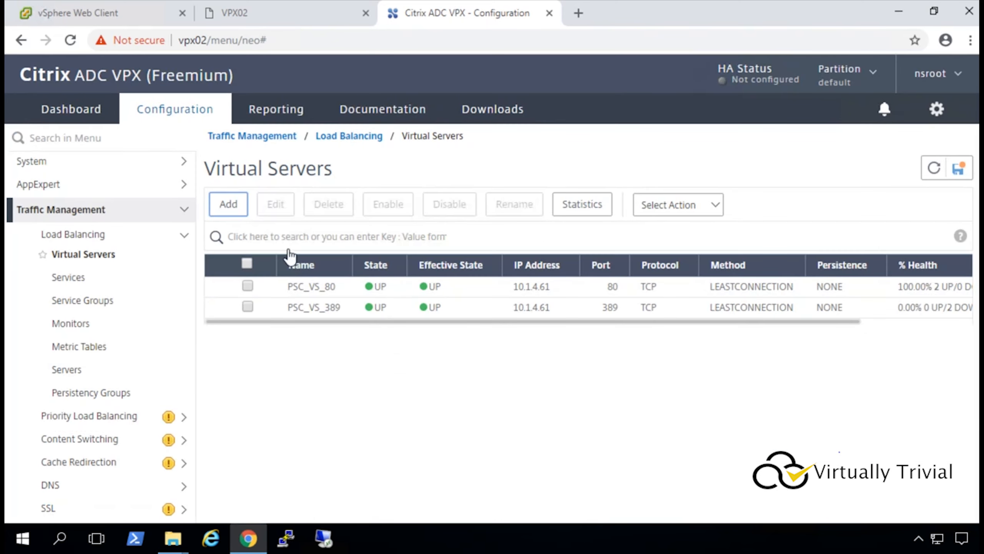
{"action": "left_click", "coordinate": [228, 202]}
Create virtual server PSC_VS_443 with protocol TCP, IP 10.1.4.61 and port 443.
{"action": "type", "text": "PSC_VS_443"}
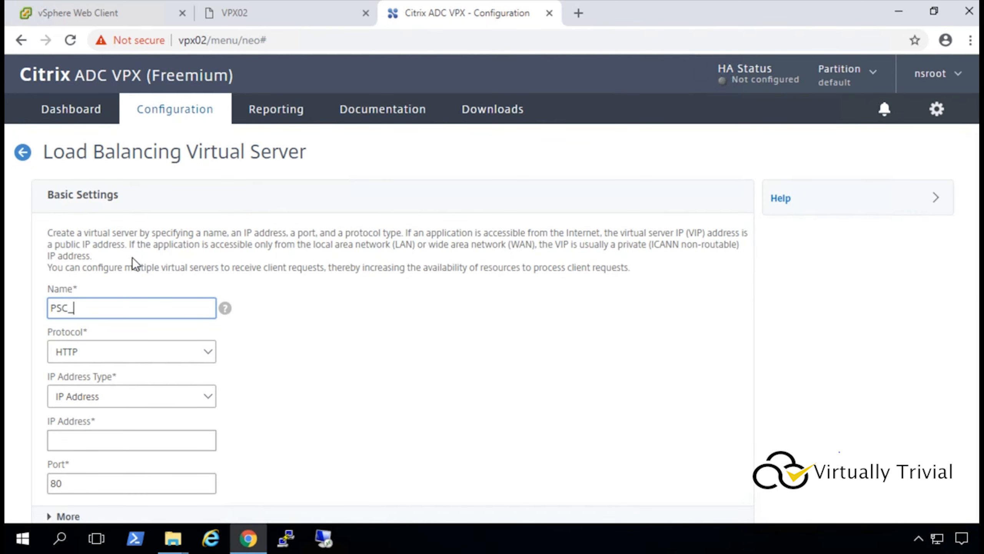
{"action": "left_click", "coordinate": [126, 348]}
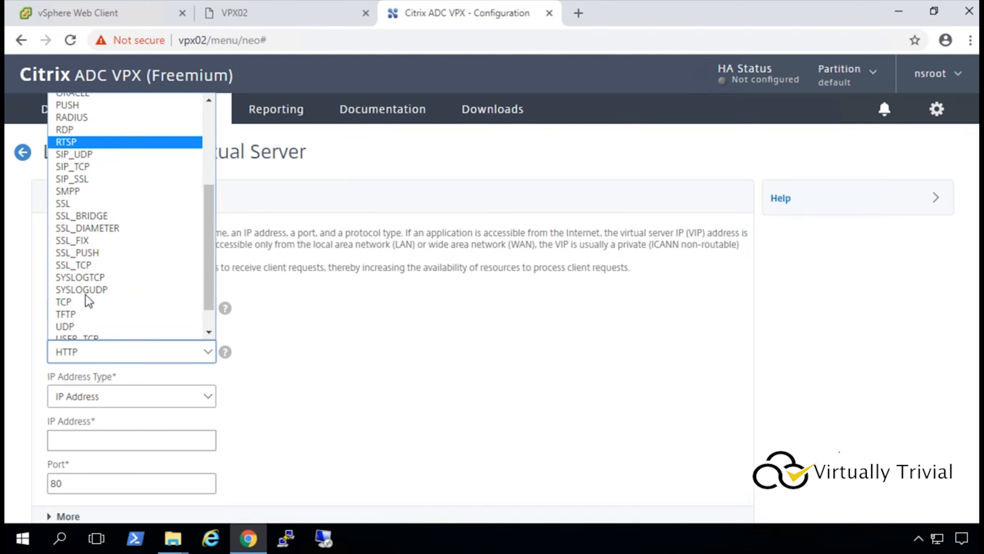
{"action": "left_click", "coordinate": [80, 272]}
{"action": "left_click", "coordinate": [77, 440]}
{"action": "type", "text": "10.1.4.61"}
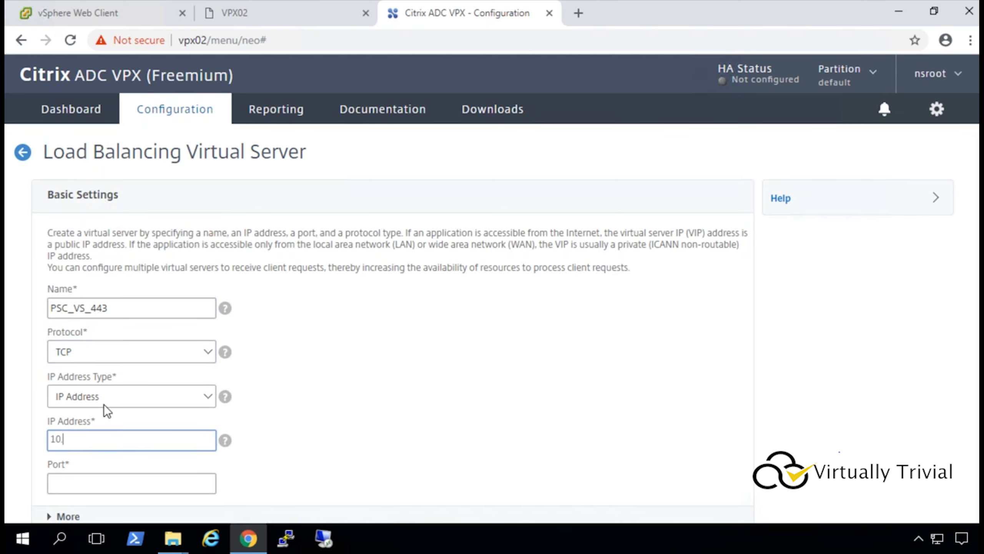
{"action": "left_click_drag", "start_coordinate": [209, 444], "coordinate": [20, 440]}
{"action": "left_click", "coordinate": [124, 485]}
{"action": "type", "text": "443"}
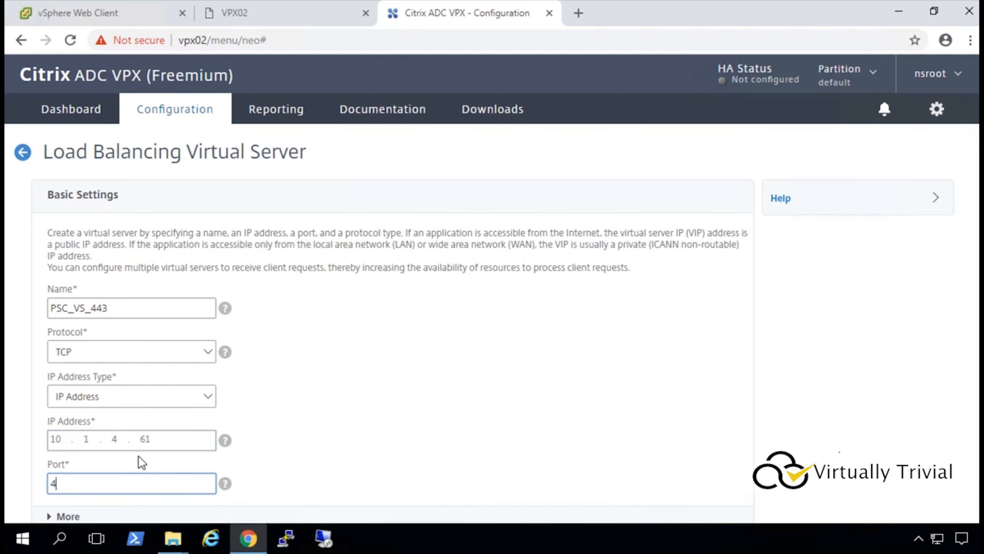
{"action": "scroll", "coordinate": [307, 435], "scroll_direction": "down", "scroll_amount": 2}
{"action": "left_click", "coordinate": [48, 481]}
Bind services PSC03_443 and PSC04_443 to PSC_VS_443.
{"action": "left_click", "coordinate": [139, 416]}
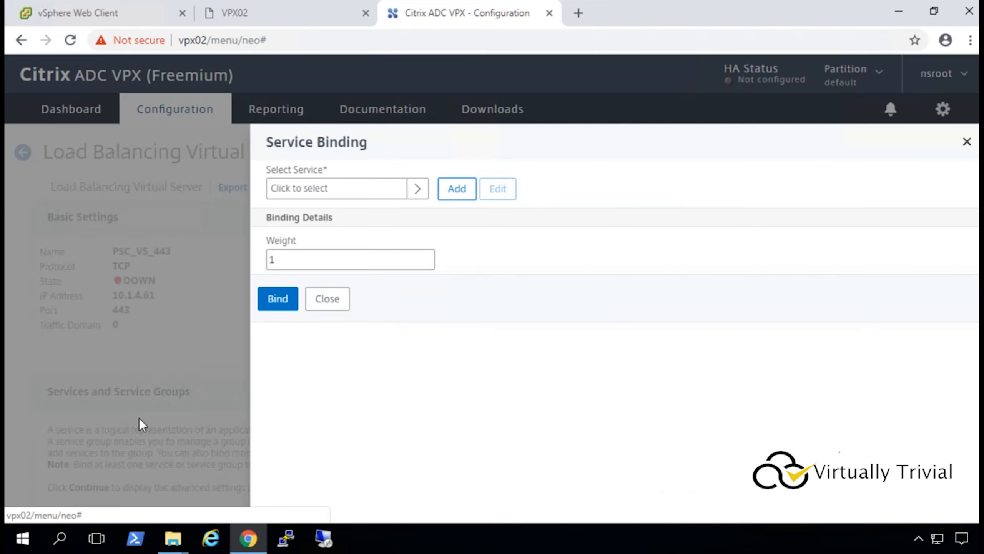
{"action": "left_click", "coordinate": [416, 187]}
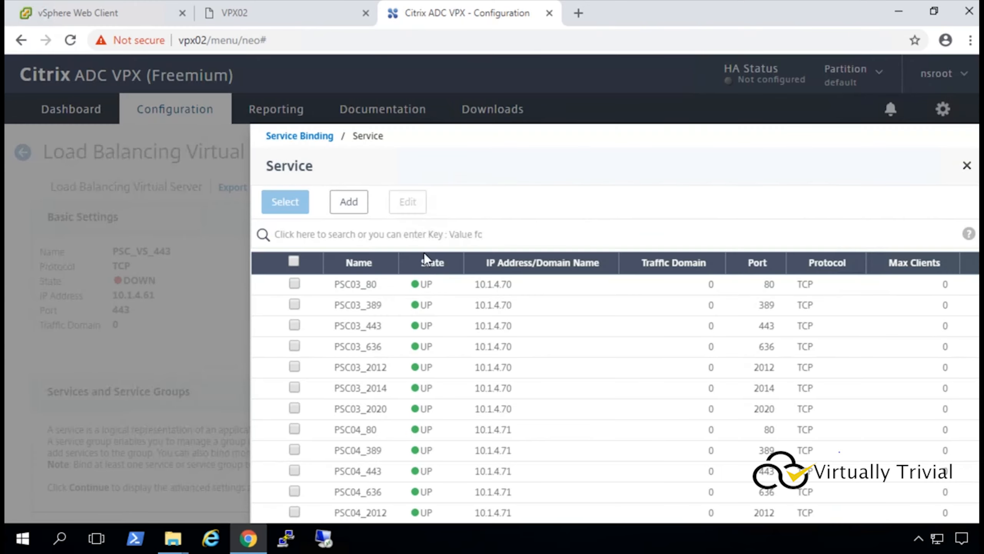
{"action": "left_click", "coordinate": [295, 326]}
{"action": "left_click", "coordinate": [295, 470]}
{"action": "left_click", "coordinate": [287, 204]}
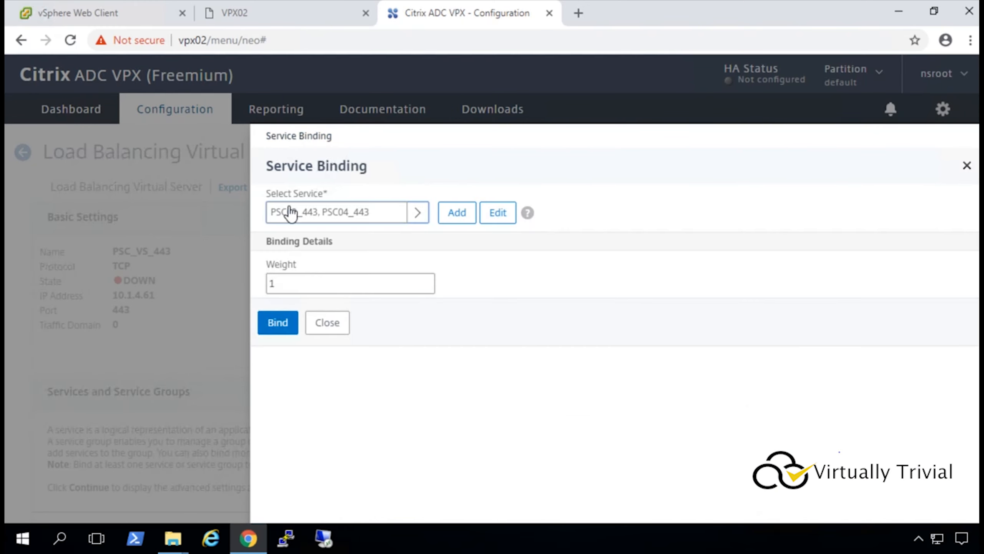
{"action": "left_click", "coordinate": [280, 322]}
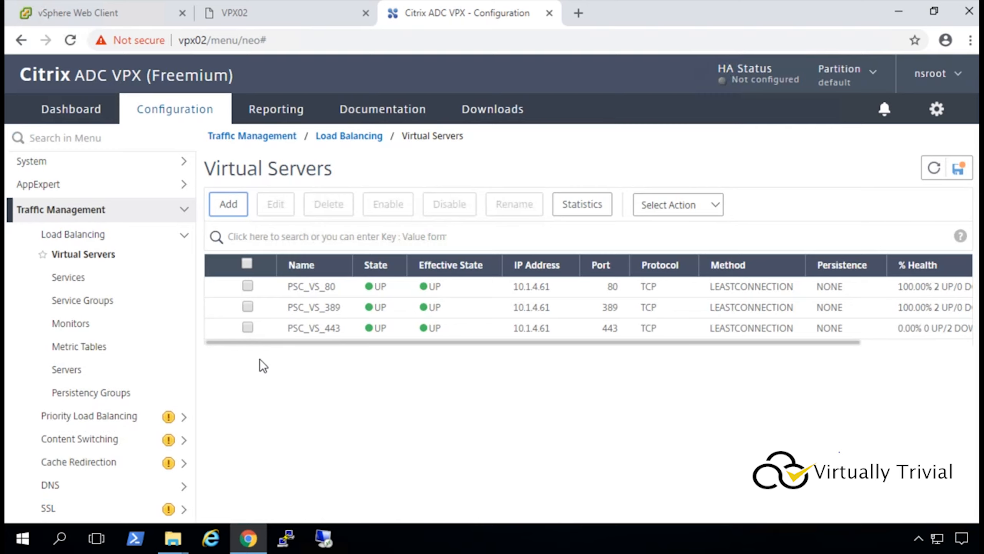
Create virtual server PSC_VS_636 with protocol TCP, IP 10.1.4.61 and port 636.
{"action": "left_click", "coordinate": [229, 204]}
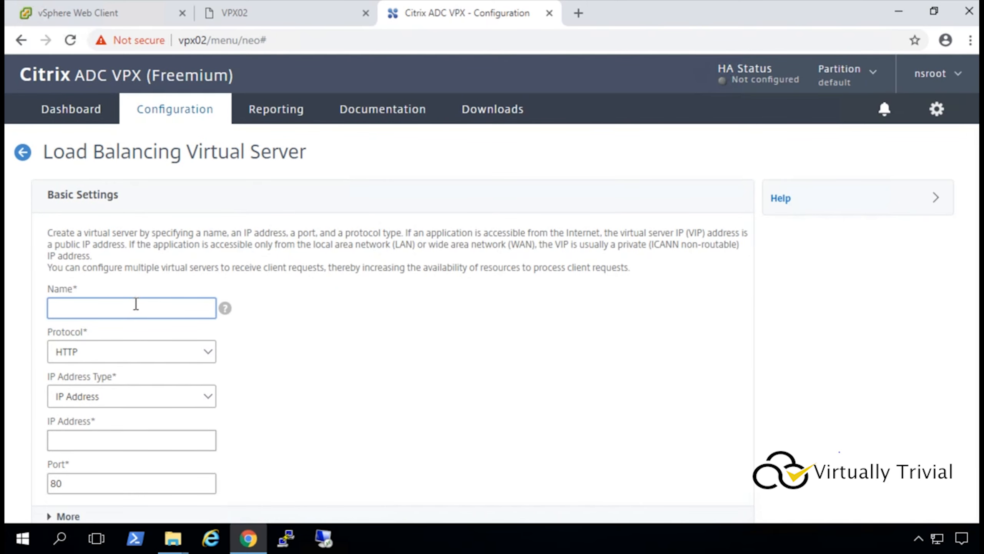
{"action": "type", "text": "PSC_VS_636"}
{"action": "left_click", "coordinate": [92, 360]}
{"action": "scroll", "coordinate": [87, 286], "scroll_direction": "down", "scroll_amount": 4}
{"action": "left_click", "coordinate": [86, 303]}
{"action": "left_click", "coordinate": [96, 437]}
{"action": "type", "text": "10.1.4.61"}
{"action": "left_click", "coordinate": [116, 485]}
{"action": "type", "text": "636"}
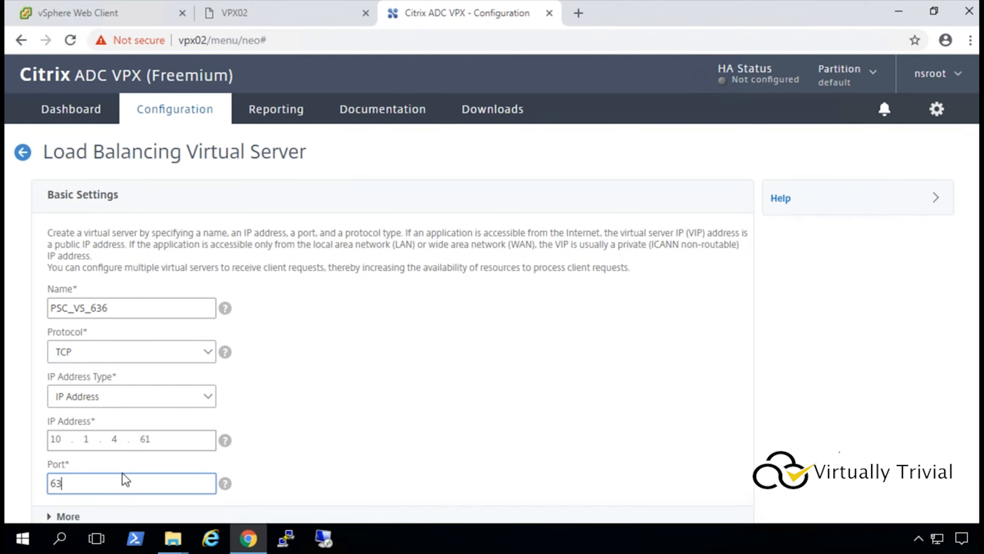
{"action": "scroll", "coordinate": [323, 363], "scroll_direction": "down", "scroll_amount": 2}
{"action": "left_click", "coordinate": [53, 481]}
Bind services PSC03_636 and PSC04_636 to PSC_VS_636 and return to the list.
{"action": "scroll", "coordinate": [189, 398], "scroll_direction": "down", "scroll_amount": 2}
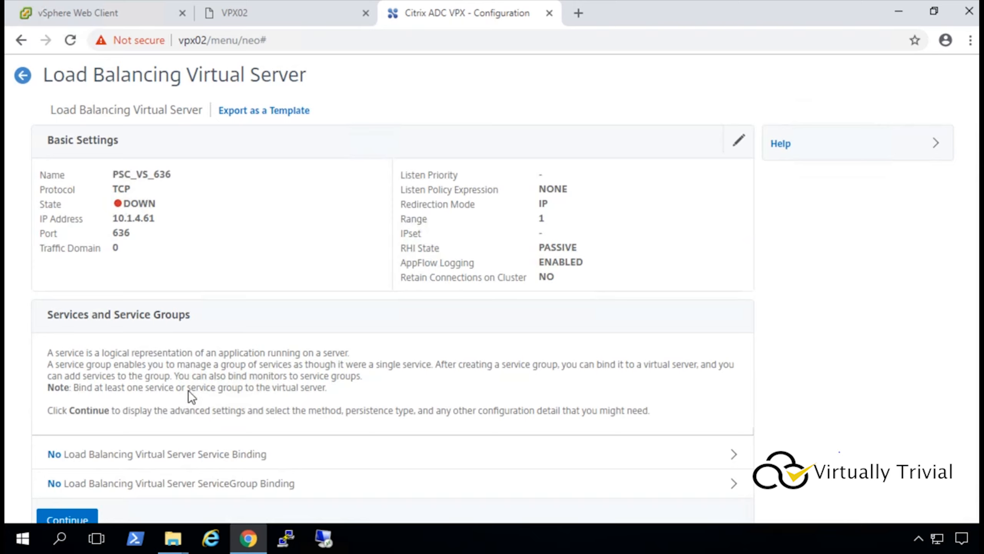
{"action": "left_click", "coordinate": [150, 455]}
{"action": "left_click", "coordinate": [424, 189]}
{"action": "scroll", "coordinate": [297, 406], "scroll_direction": "down", "scroll_amount": 1}
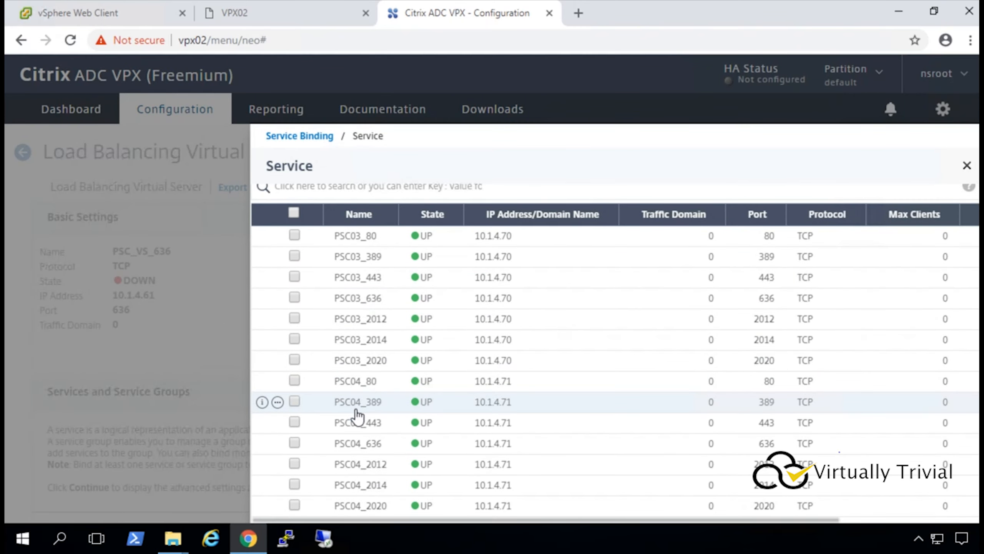
{"action": "left_click", "coordinate": [294, 443]}
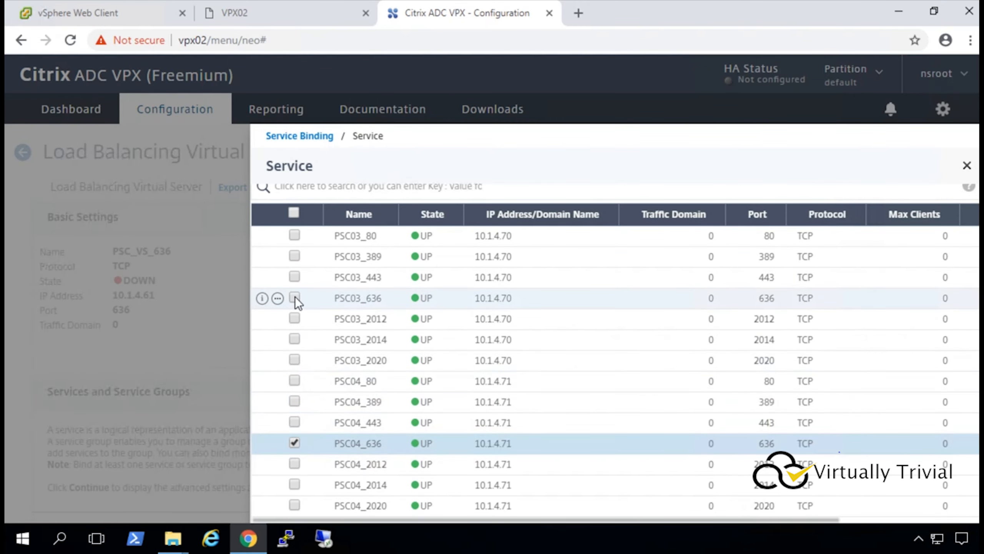
{"action": "left_click", "coordinate": [295, 298]}
{"action": "left_click", "coordinate": [283, 199]}
{"action": "left_click", "coordinate": [277, 321]}
{"action": "scroll", "coordinate": [276, 319], "scroll_direction": "down", "scroll_amount": 3}
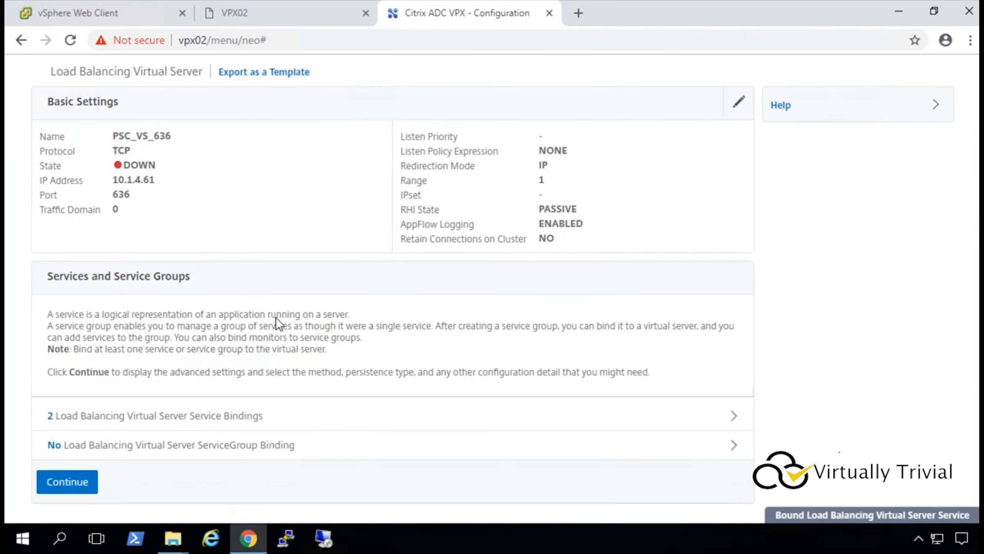
{"action": "scroll", "coordinate": [78, 194], "scroll_direction": "up", "scroll_amount": 2}
{"action": "left_click", "coordinate": [19, 116]}
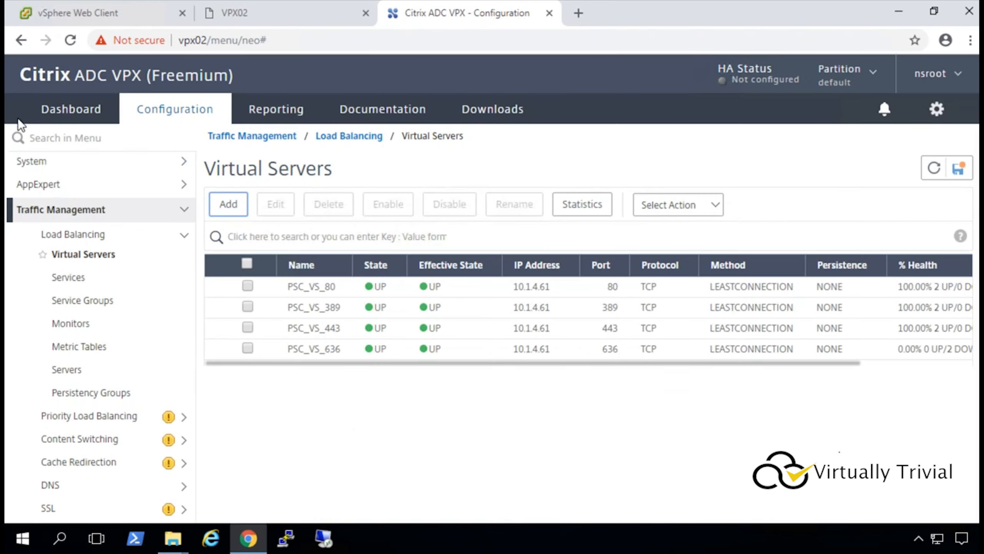
Create TCP virtual server PSC_VS_2012 on IP 10.1.4.61, port 2012.
{"action": "left_click", "coordinate": [228, 204]}
{"action": "type", "text": "PSC"}
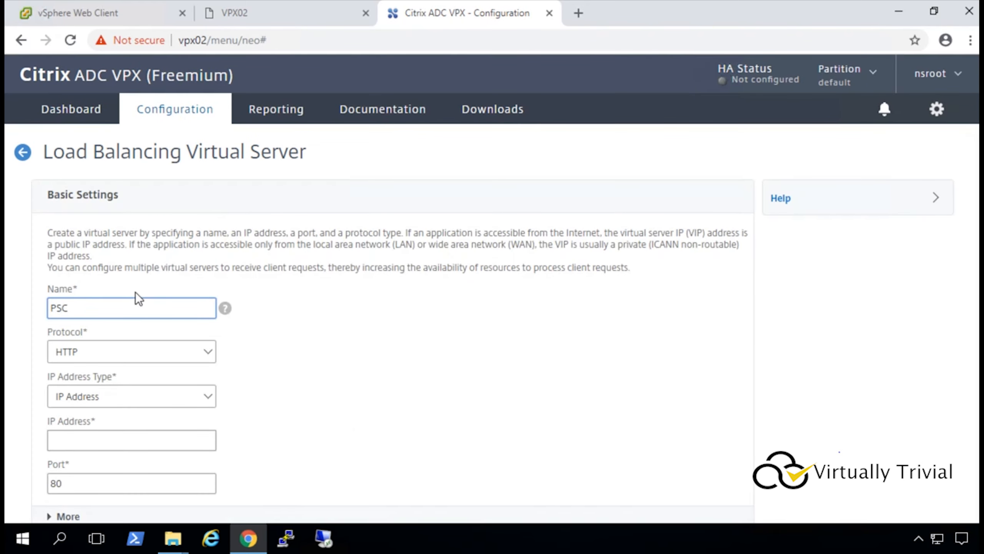
{"action": "type", "text": "_VS_2012"}
{"action": "left_click", "coordinate": [90, 351]}
{"action": "scroll", "coordinate": [101, 275], "scroll_direction": "down", "scroll_amount": 5}
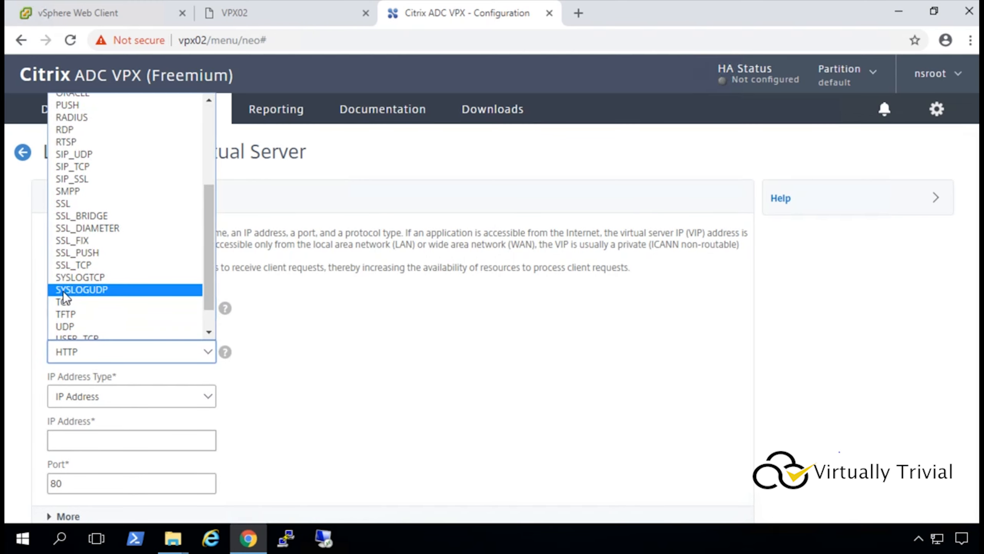
{"action": "left_click", "coordinate": [65, 303]}
{"action": "left_click", "coordinate": [87, 442]}
{"action": "type", "text": "10.1.4.61"}
{"action": "left_click", "coordinate": [83, 481]}
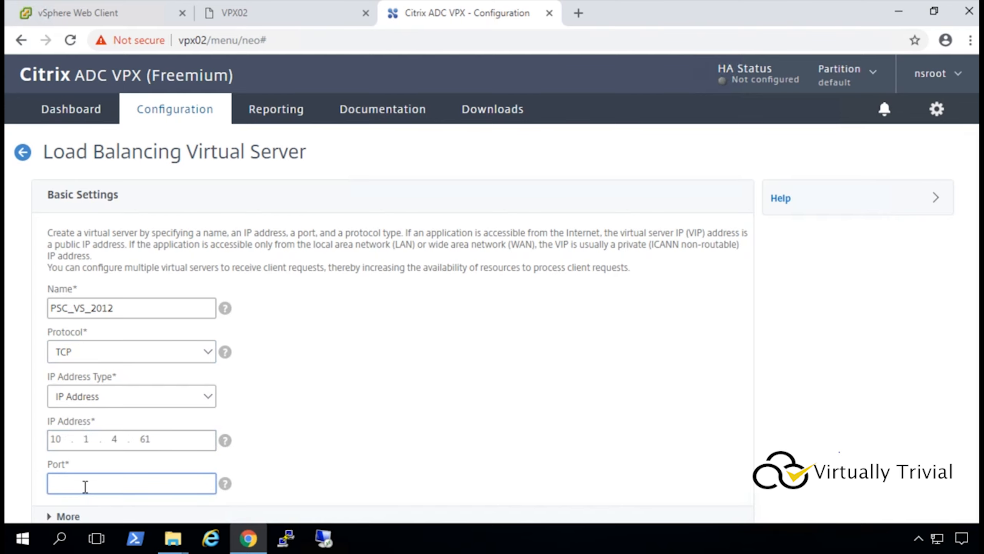
{"action": "type", "text": "2012"}
{"action": "scroll", "coordinate": [373, 387], "scroll_direction": "down", "scroll_amount": 2}
{"action": "left_click", "coordinate": [58, 480]}
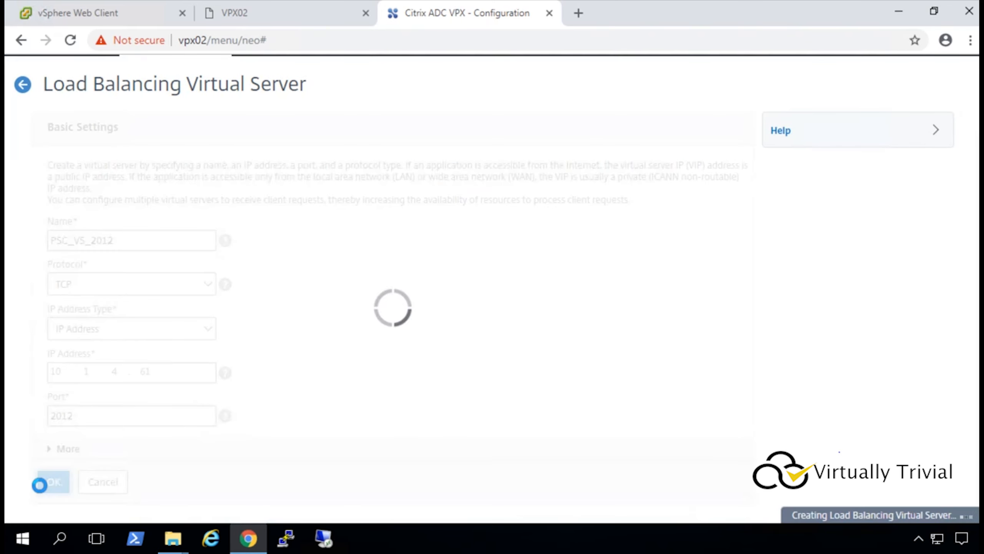
Bind services PSC03_2012 and PSC04_2012 to PSC_VS_2012 and return to the server list.
{"action": "left_click", "coordinate": [128, 415]}
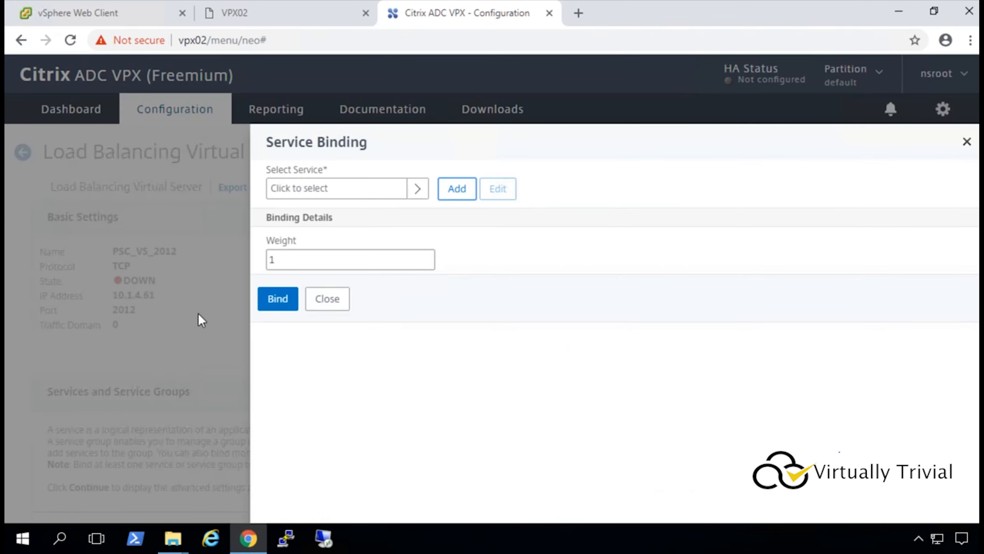
{"action": "left_click", "coordinate": [419, 189]}
{"action": "left_click", "coordinate": [294, 366]}
{"action": "scroll", "coordinate": [307, 384], "scroll_direction": "down", "scroll_amount": 1}
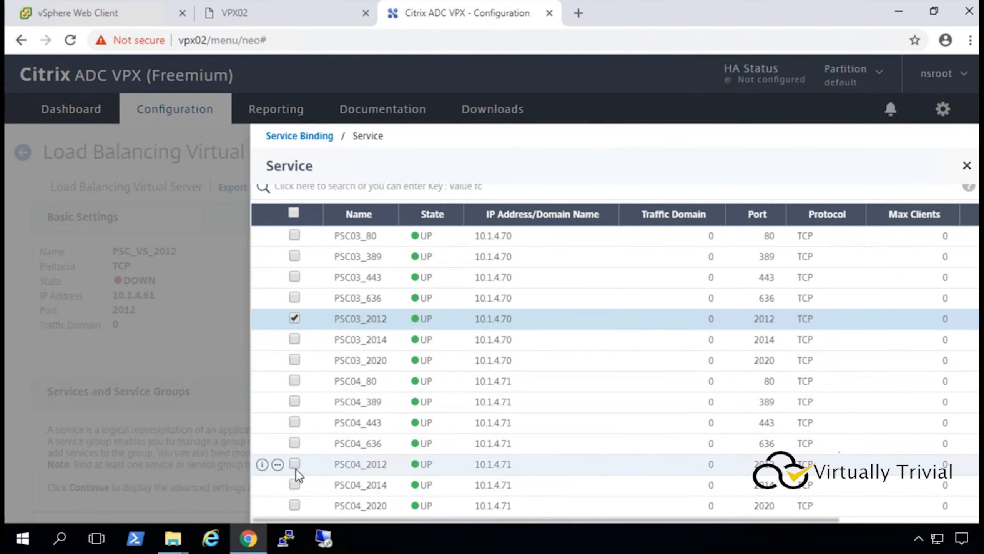
{"action": "left_click", "coordinate": [295, 467]}
{"action": "scroll", "coordinate": [330, 217], "scroll_direction": "up", "scroll_amount": 1}
{"action": "left_click", "coordinate": [279, 203]}
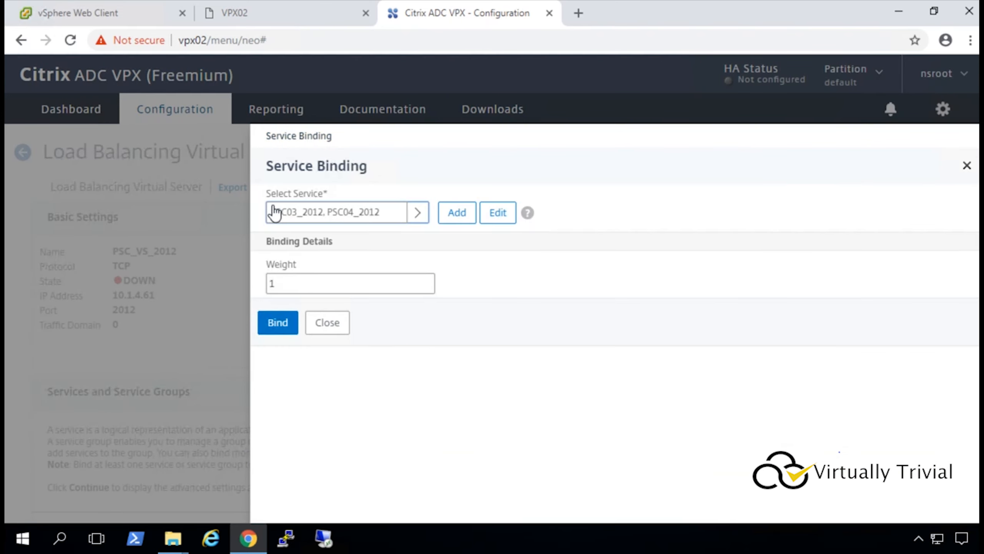
{"action": "left_click", "coordinate": [282, 327]}
{"action": "left_click", "coordinate": [24, 131]}
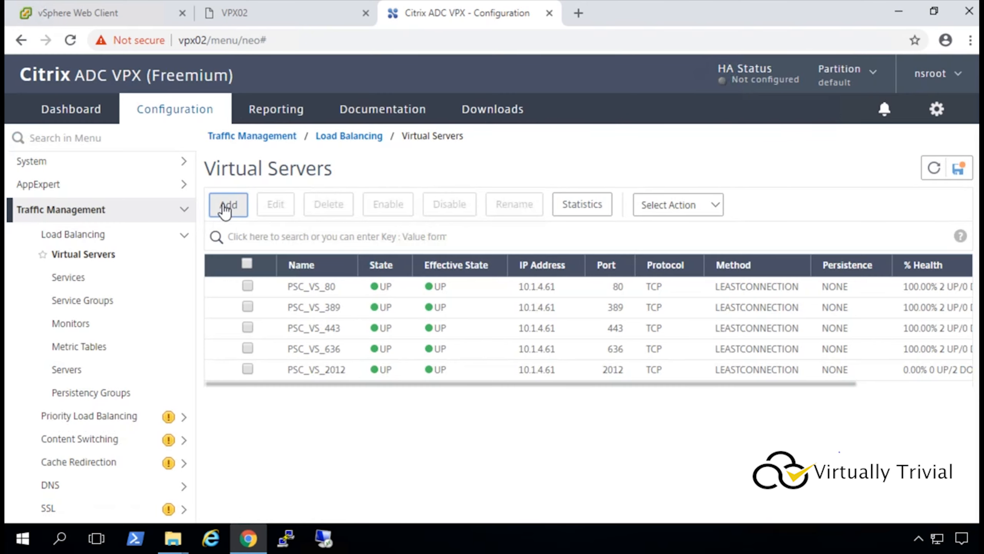
Create TCP virtual server PSC_VS_2014 on IP 10.1.4.61, port 2014.
{"action": "left_click", "coordinate": [229, 204]}
{"action": "type", "text": "PSC_VS_2014"}
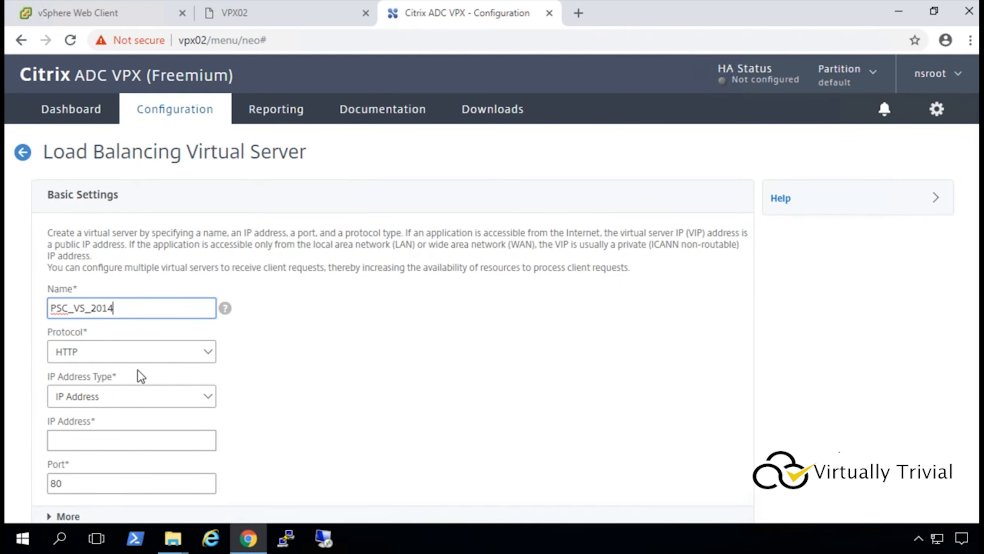
{"action": "left_click", "coordinate": [133, 349]}
{"action": "scroll", "coordinate": [118, 311], "scroll_direction": "down", "scroll_amount": 5}
{"action": "left_click", "coordinate": [118, 306]}
{"action": "left_click", "coordinate": [109, 440]}
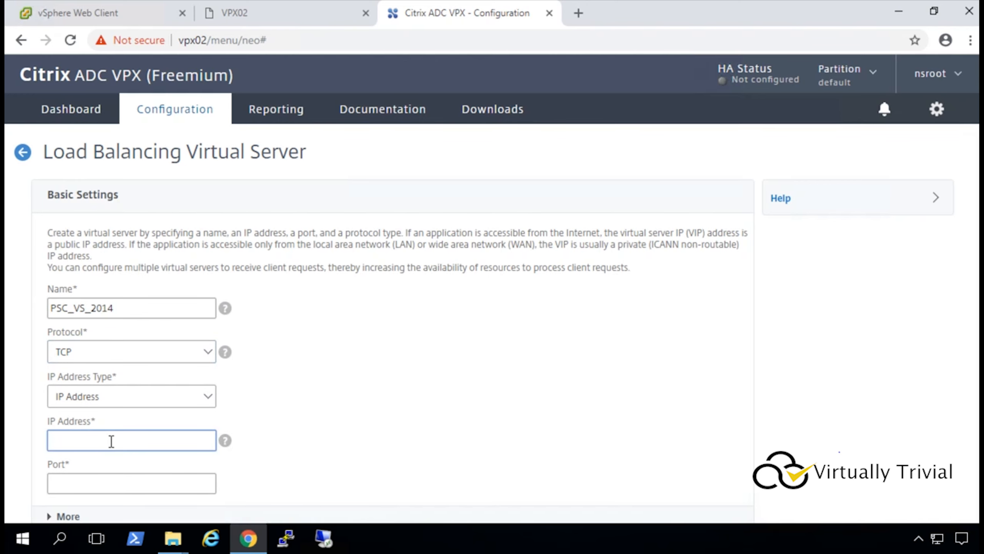
{"action": "type", "text": "10.1.4.61"}
{"action": "left_click", "coordinate": [99, 481]}
{"action": "type", "text": "2014"}
{"action": "scroll", "coordinate": [313, 407], "scroll_direction": "down", "scroll_amount": 2}
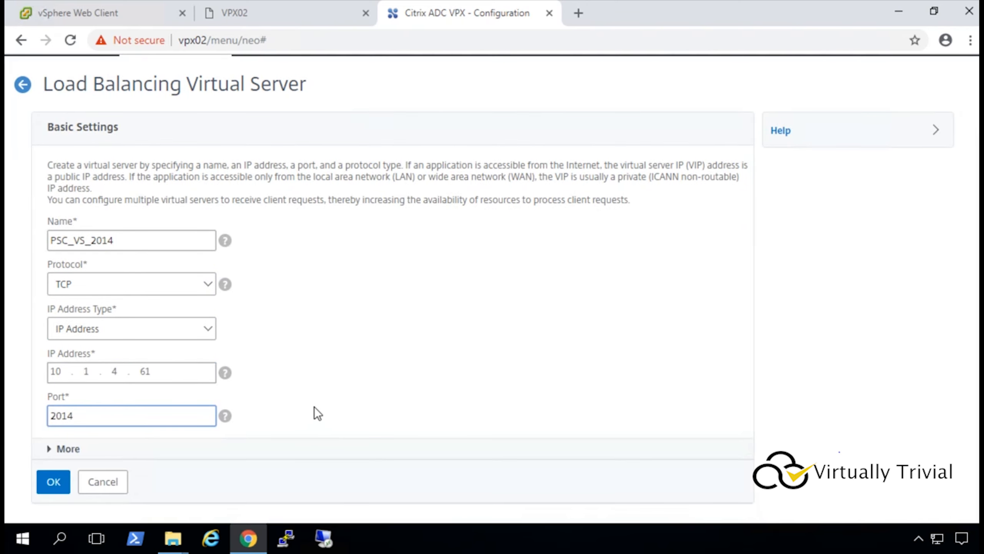
{"action": "left_click", "coordinate": [49, 479]}
Reopen PSC_VS_2014 and bind services PSC03_2014 and PSC04_2014 to it.
{"action": "left_click", "coordinate": [24, 154]}
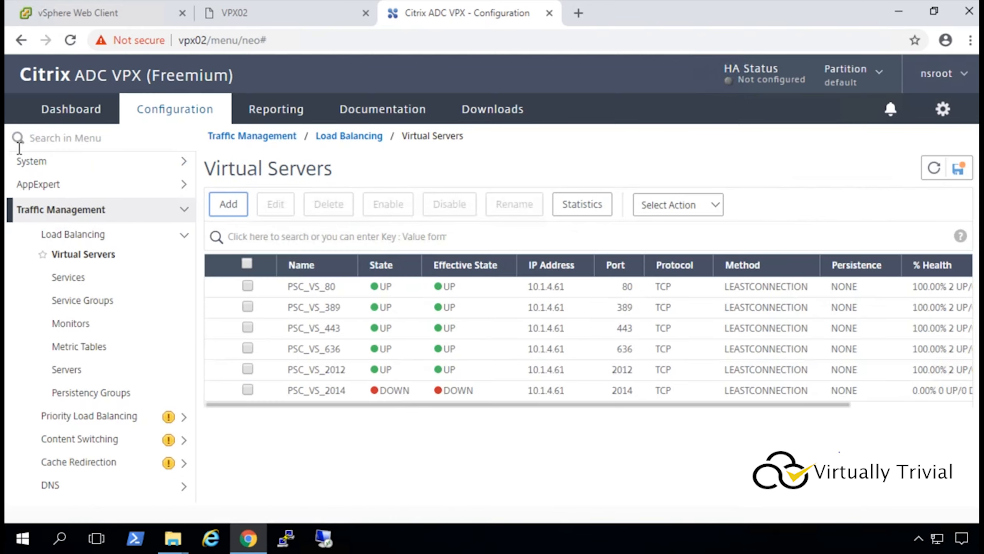
{"action": "left_click", "coordinate": [318, 390]}
{"action": "scroll", "coordinate": [170, 343], "scroll_direction": "down", "scroll_amount": 1}
{"action": "left_click", "coordinate": [153, 352]}
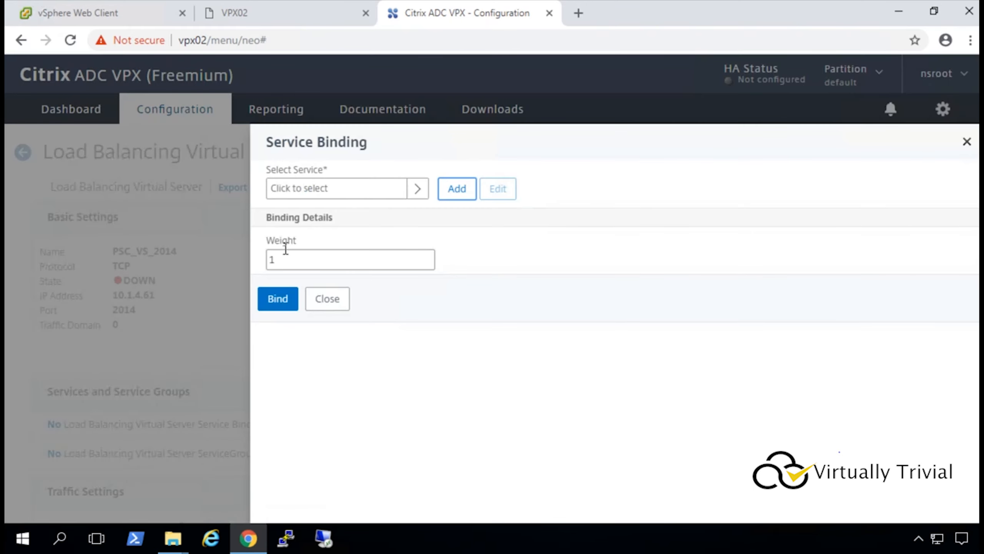
{"action": "left_click", "coordinate": [417, 190]}
{"action": "left_click", "coordinate": [294, 485]}
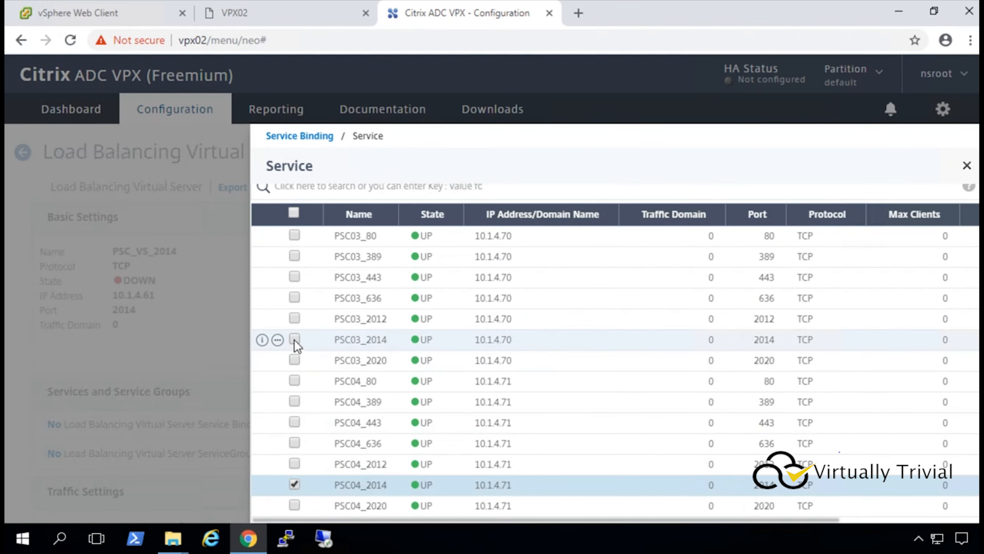
{"action": "left_click", "coordinate": [293, 340]}
{"action": "left_click", "coordinate": [267, 201]}
{"action": "left_click", "coordinate": [278, 322]}
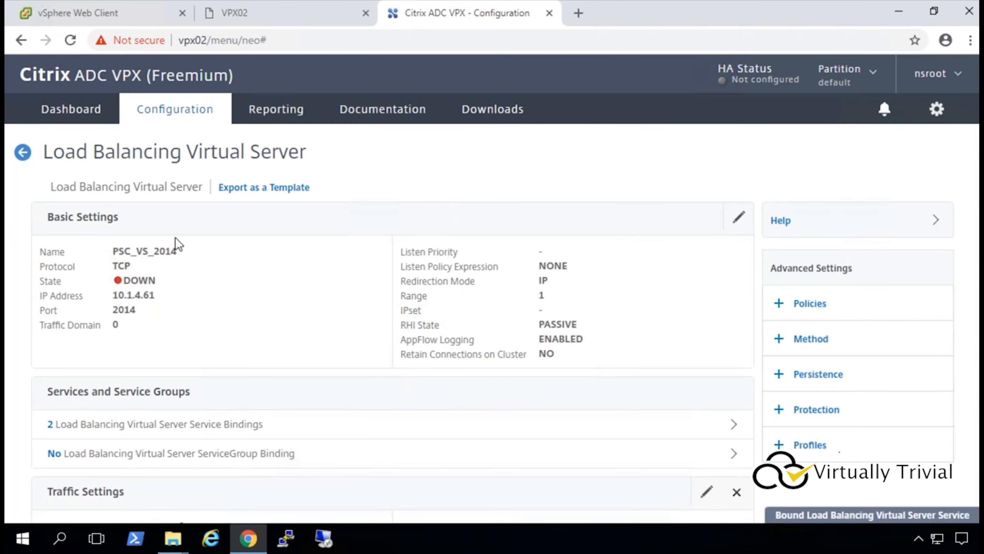
{"action": "left_click", "coordinate": [23, 153]}
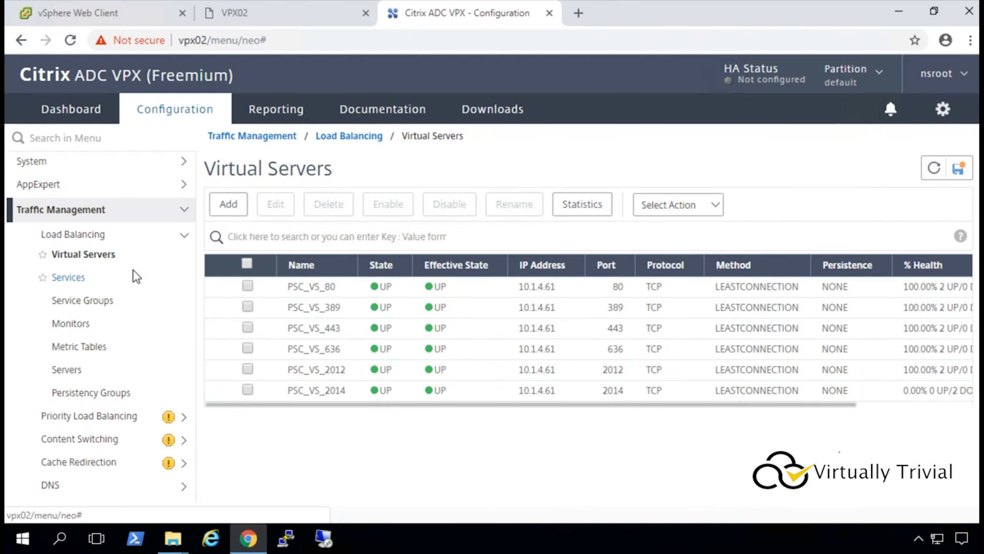
Create TCP virtual server PSC_VS_2020 on IP 10.1.4.61, port 2020, fixing a name typo.
{"action": "left_click", "coordinate": [228, 204]}
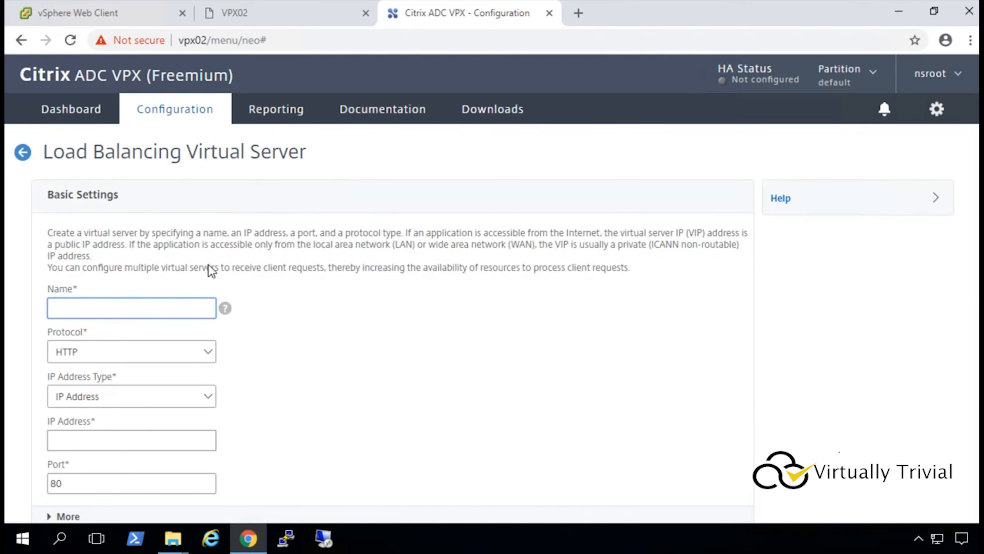
{"action": "type", "text": "PSAC_V"}
{"action": "key", "text": "BackSpace"}
{"action": "key", "text": "BackSpace"}
{"action": "key", "text": "BackSpace"}
{"action": "key", "text": "BackSpace"}
{"action": "type", "text": "C_VS_2020"}
{"action": "left_click", "coordinate": [96, 349]}
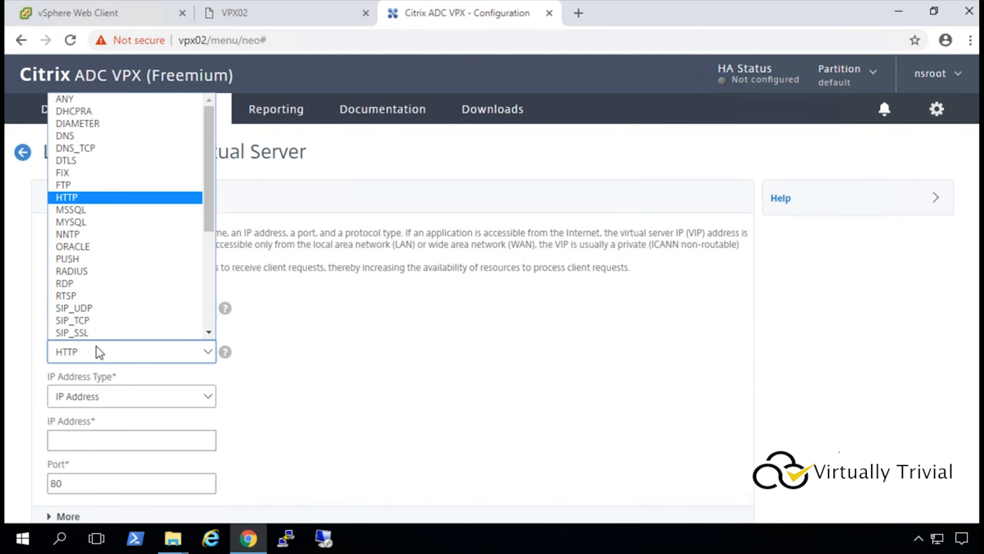
{"action": "scroll", "coordinate": [95, 277], "scroll_direction": "down", "scroll_amount": 5}
{"action": "left_click", "coordinate": [85, 271]}
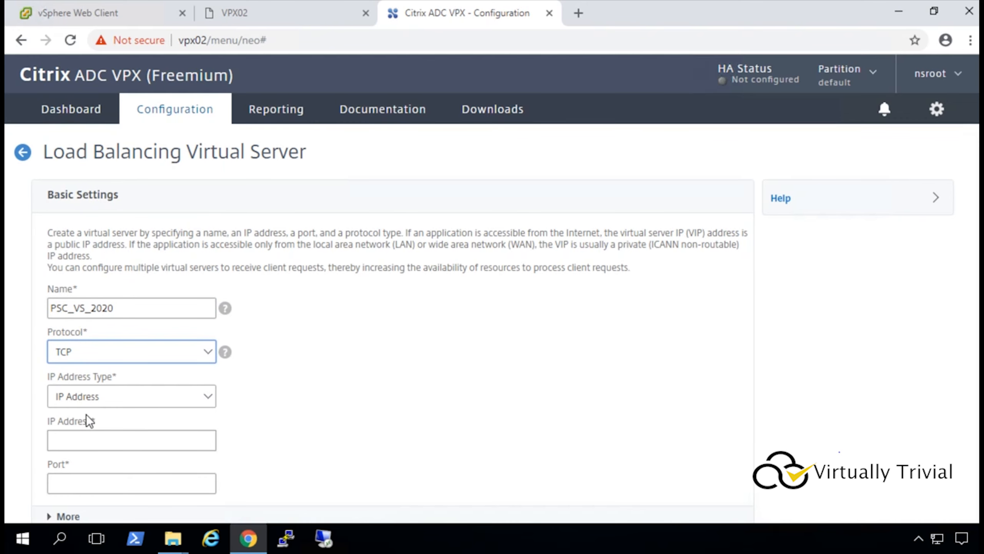
{"action": "left_click", "coordinate": [88, 437]}
{"action": "type", "text": "10.1.4.61"}
{"action": "left_click", "coordinate": [105, 477]}
{"action": "type", "text": "2020"}
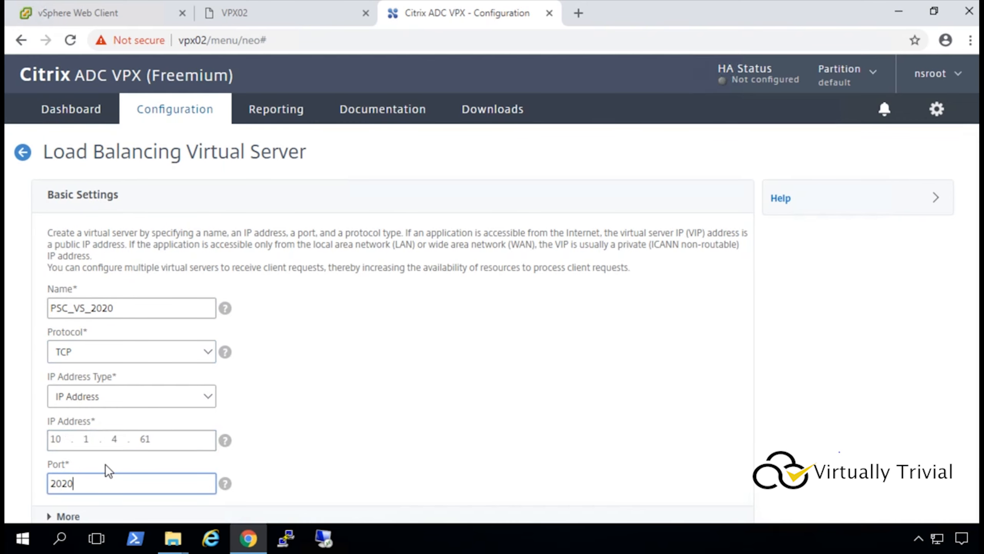
{"action": "scroll", "coordinate": [421, 327], "scroll_direction": "down", "scroll_amount": 2}
{"action": "left_click", "coordinate": [53, 482]}
Bind services PSC03_2020 and PSC04_2020 to PSC_VS_2020 and return to the server list.
{"action": "left_click", "coordinate": [192, 417]}
{"action": "left_click", "coordinate": [426, 198]}
{"action": "scroll", "coordinate": [434, 277], "scroll_direction": "down", "scroll_amount": 1}
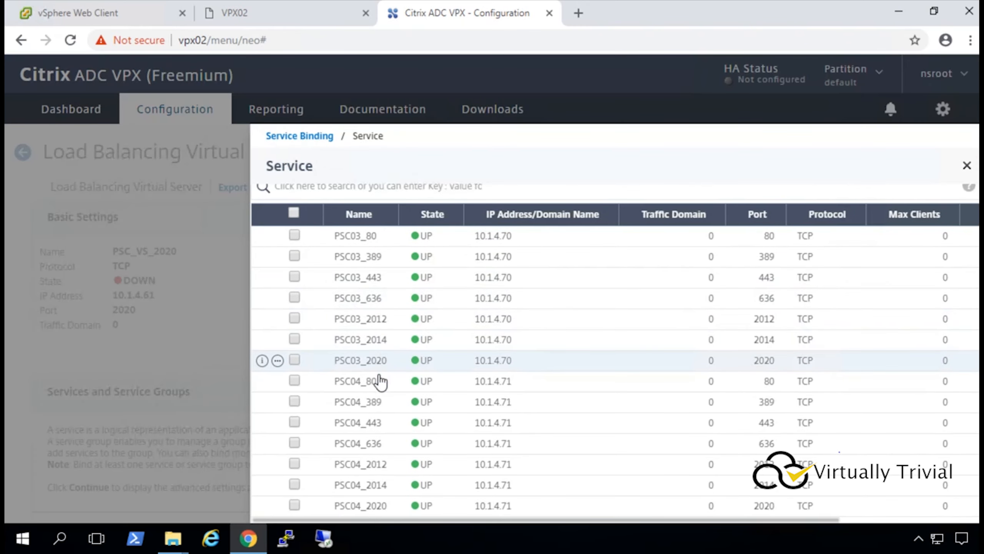
{"action": "left_click", "coordinate": [294, 360]}
{"action": "left_click", "coordinate": [295, 505]}
{"action": "scroll", "coordinate": [300, 154], "scroll_direction": "up", "scroll_amount": 1}
{"action": "left_click", "coordinate": [286, 202]}
{"action": "left_click", "coordinate": [277, 321]}
{"action": "left_click", "coordinate": [28, 132]}
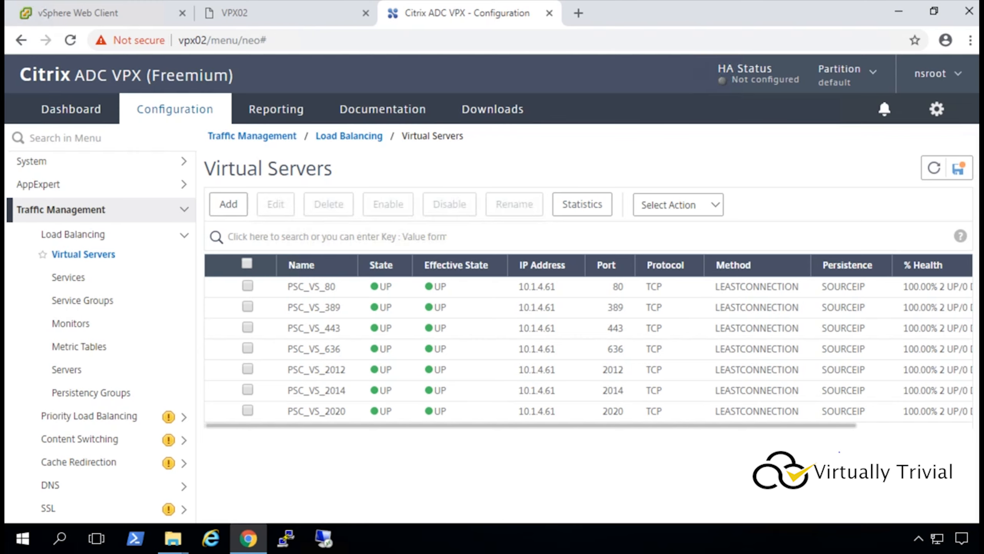
Add a new persistency group named PersistencyGroup_vCenter.
{"action": "left_click", "coordinate": [109, 393]}
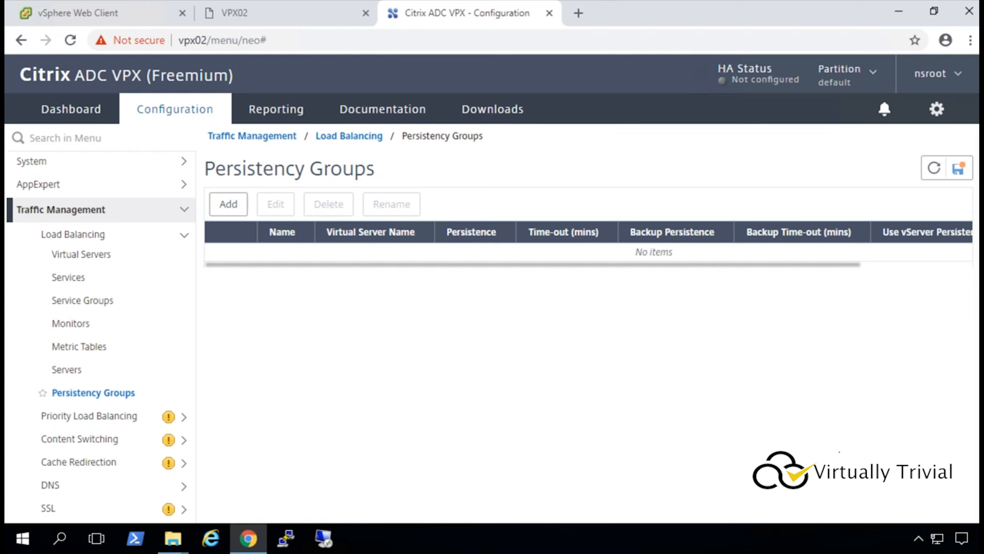
{"action": "left_click", "coordinate": [227, 202]}
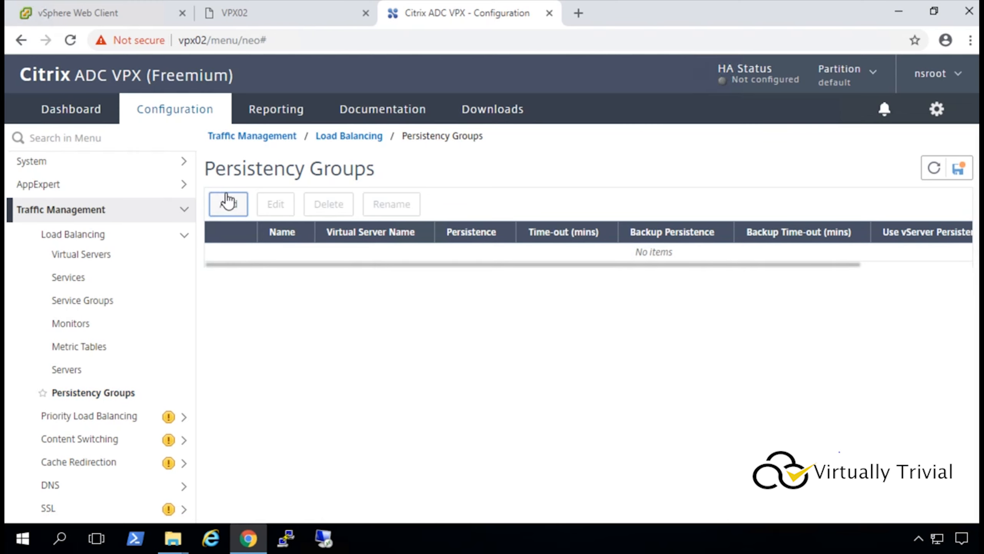
{"action": "left_click", "coordinate": [229, 202]}
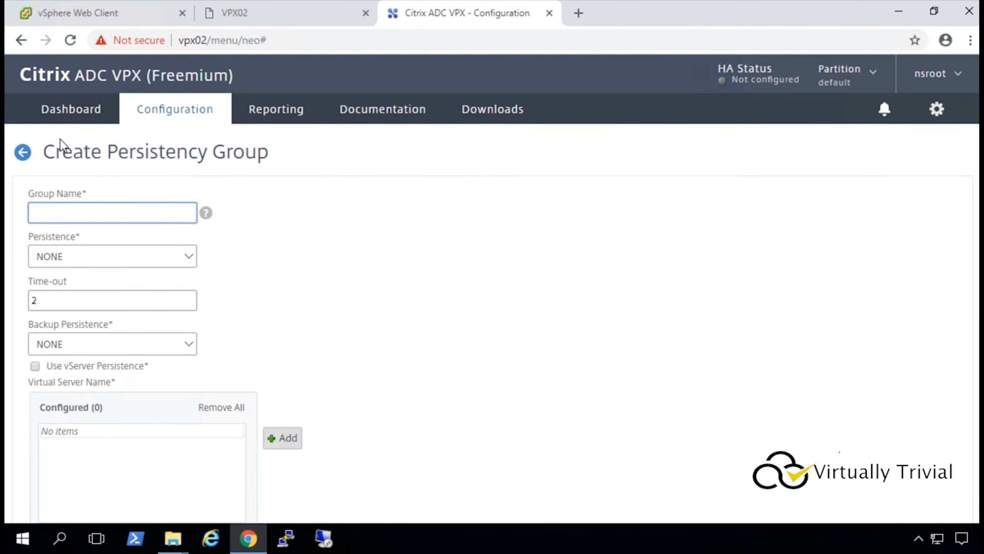
{"action": "type", "text": "PersistencyGroup_vCenter"}
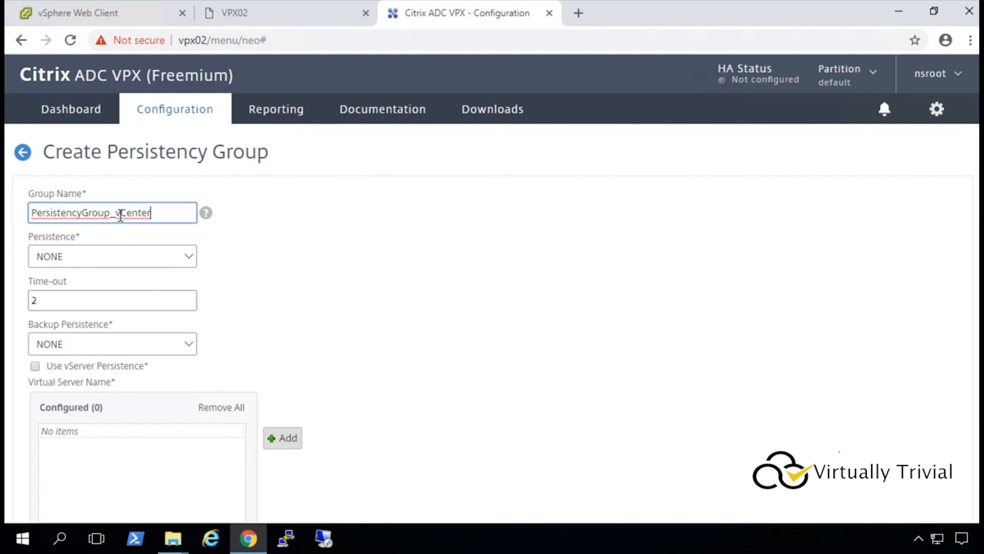
Set the group's persistence to SOURCEIP and its time-out to 1440 minutes.
{"action": "left_click", "coordinate": [94, 256]}
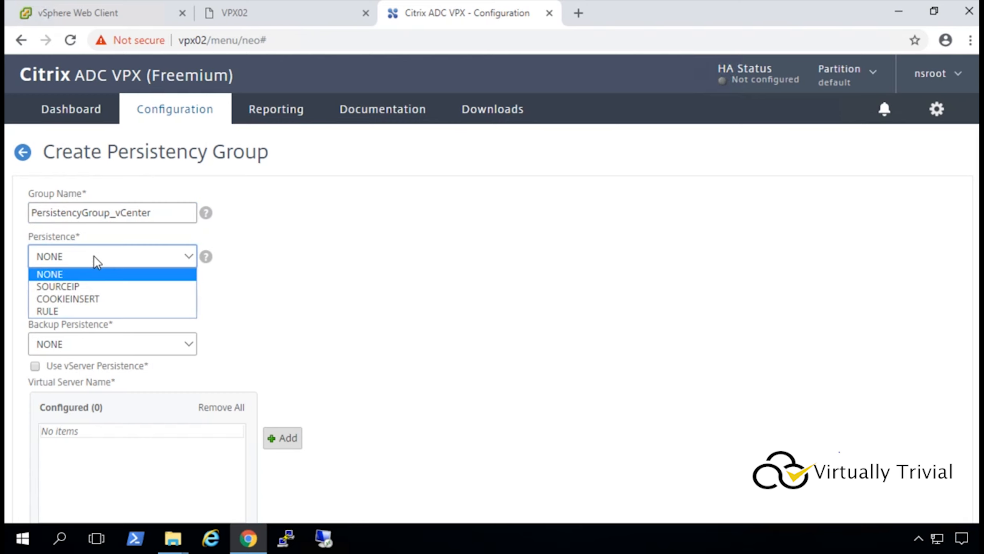
{"action": "left_click", "coordinate": [86, 291]}
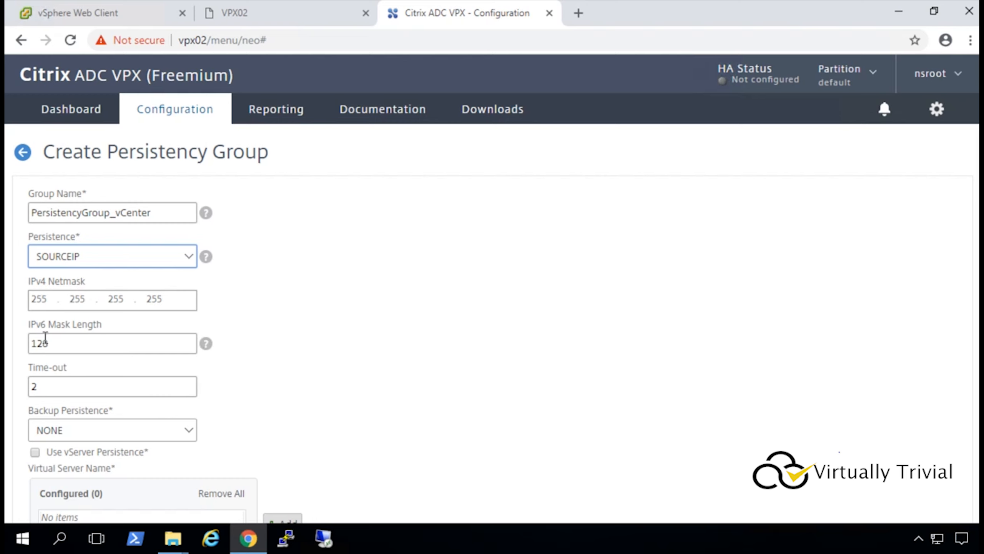
{"action": "double_click", "coordinate": [40, 388]}
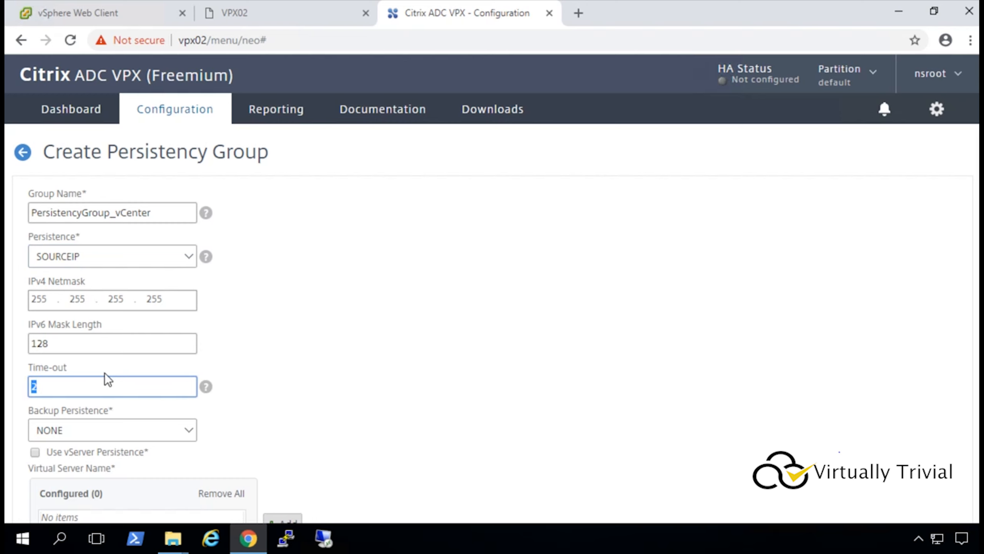
{"action": "type", "text": "1440"}
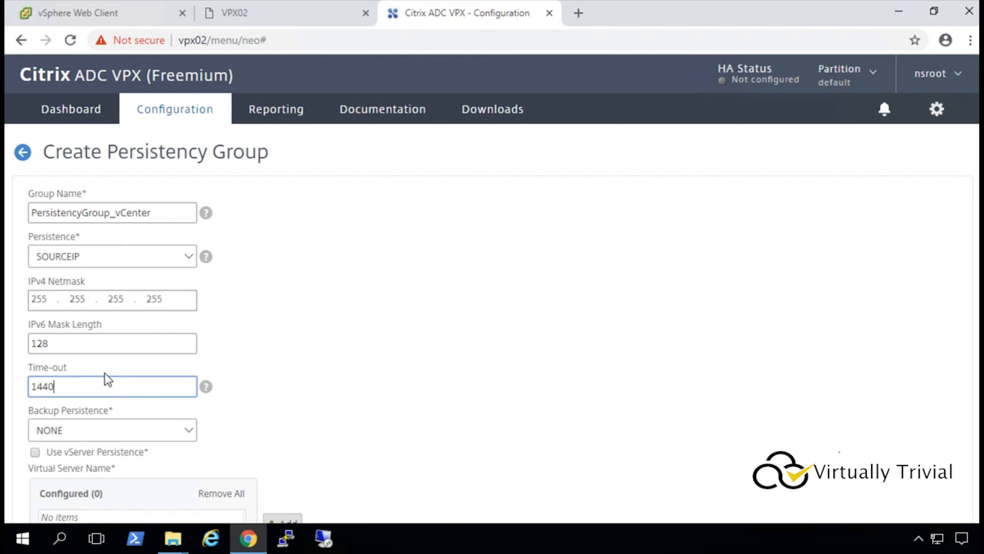